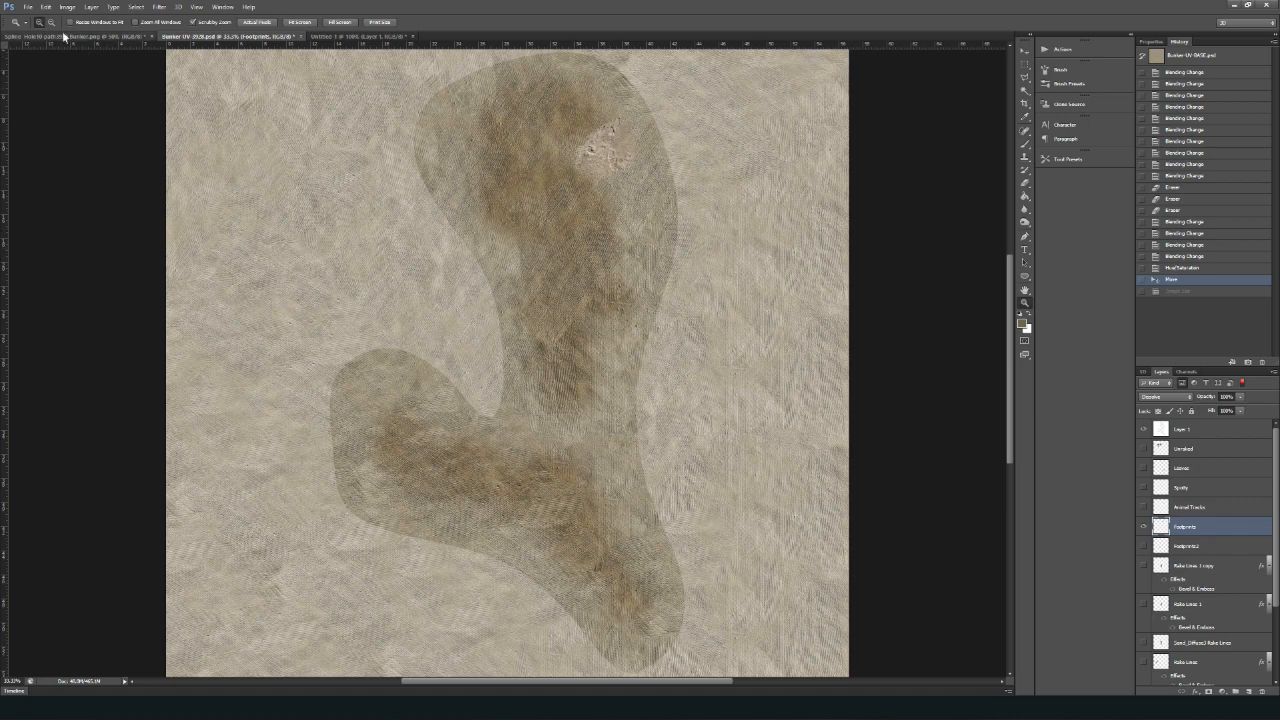
left_click(27, 7)
left_click(88, 127)
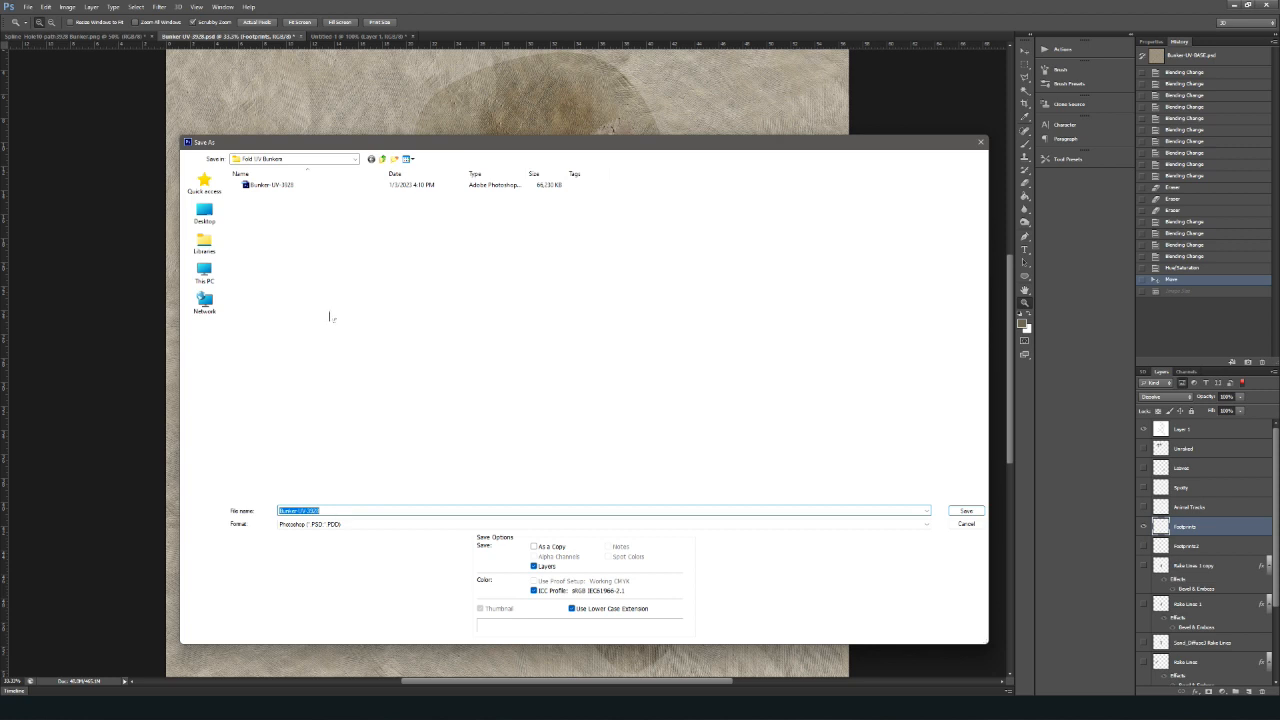
left_click(965, 524)
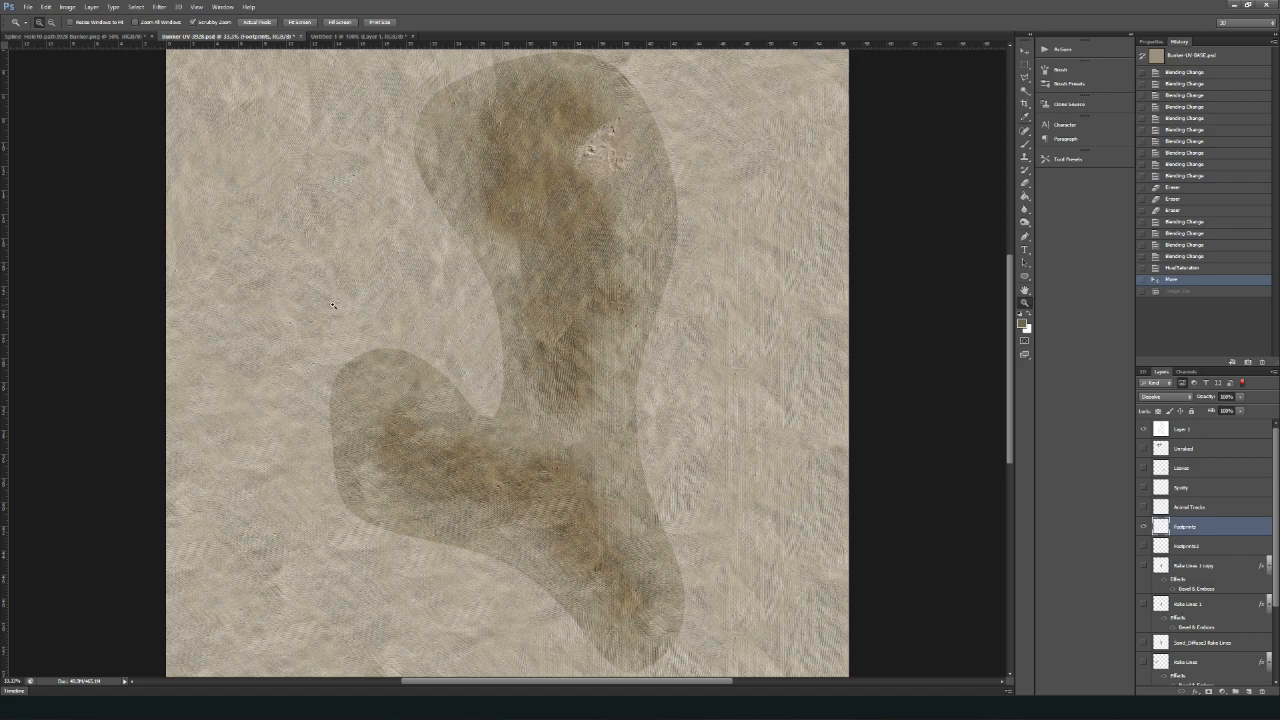
- Resize the bunker image to 2048 pixels wide with proportions constrained
left_click(66, 7)
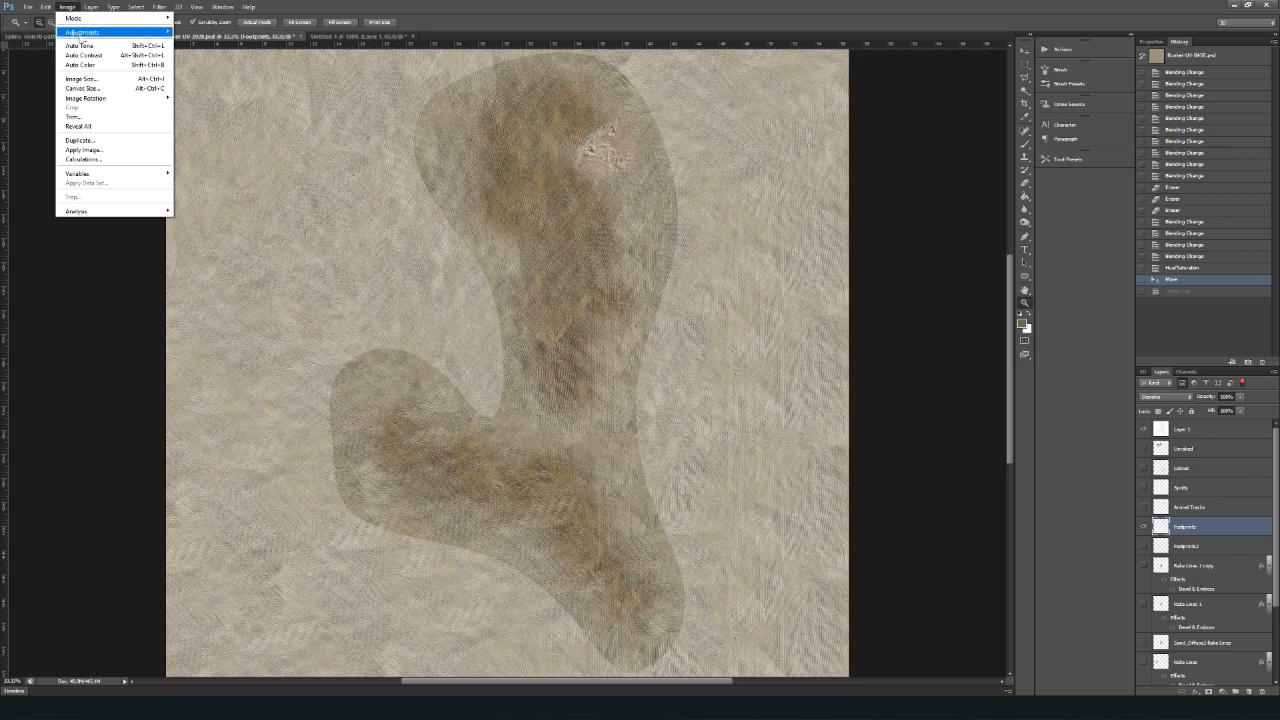
left_click(97, 80)
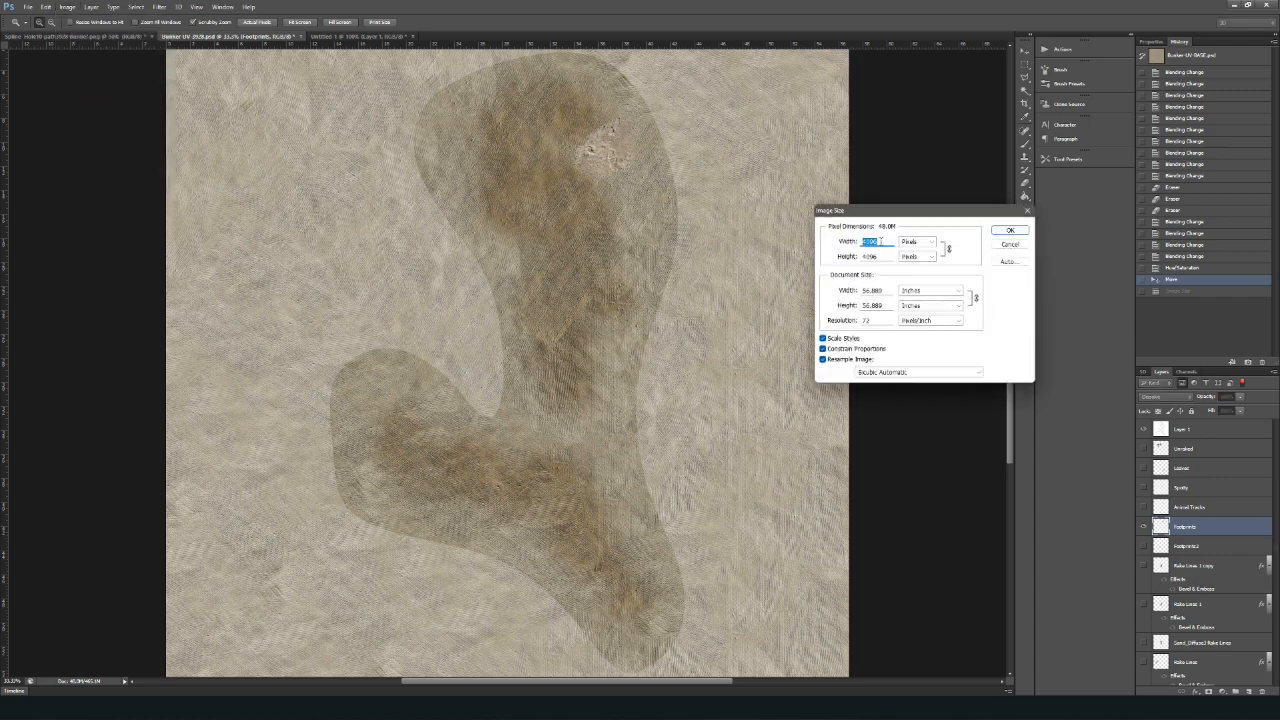
type("2048")
left_click(1005, 230)
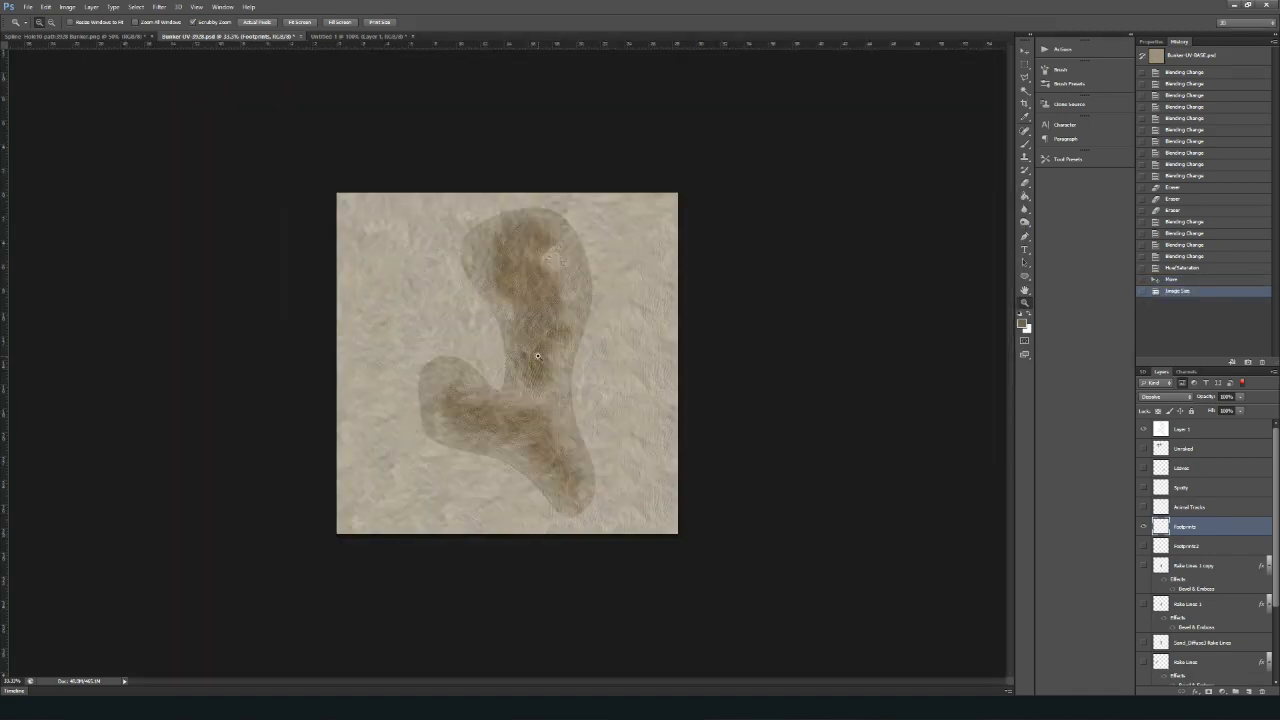
- Check the resampled sand detail around the footprints up close and hide the Layer 1 bunker outline
left_click(537, 356)
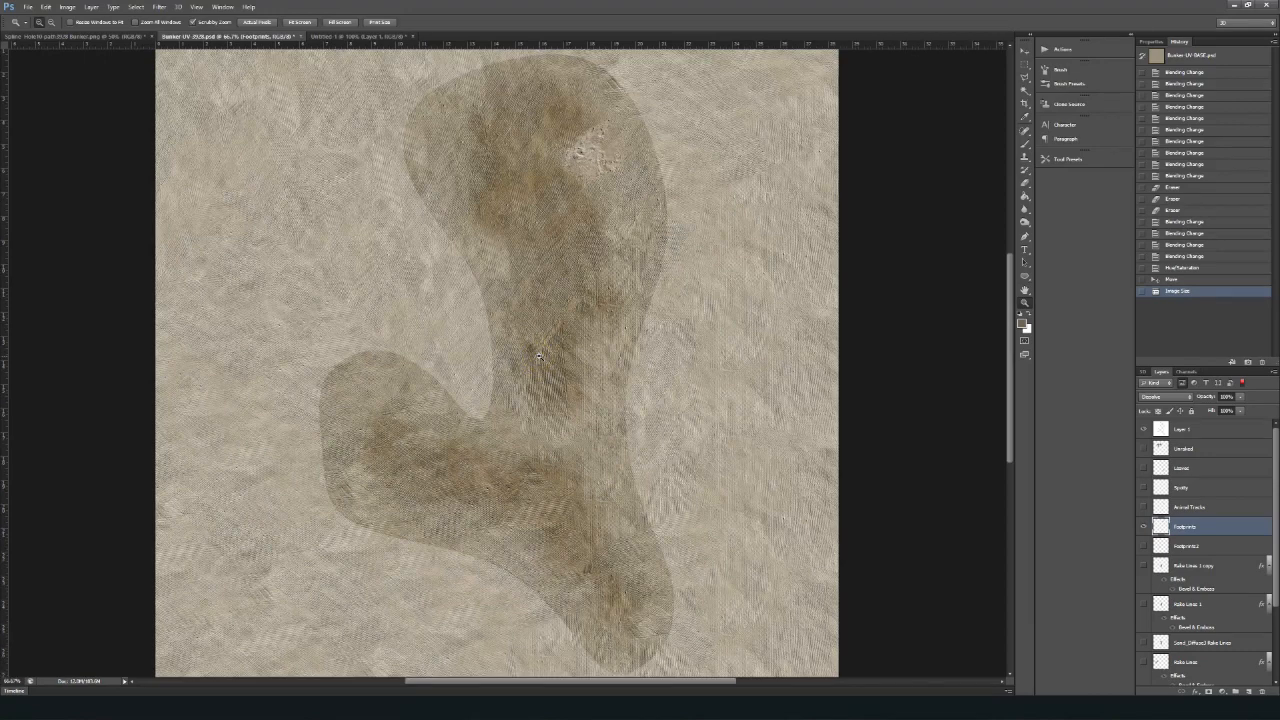
left_click(538, 286)
left_click(533, 248)
left_click(548, 286)
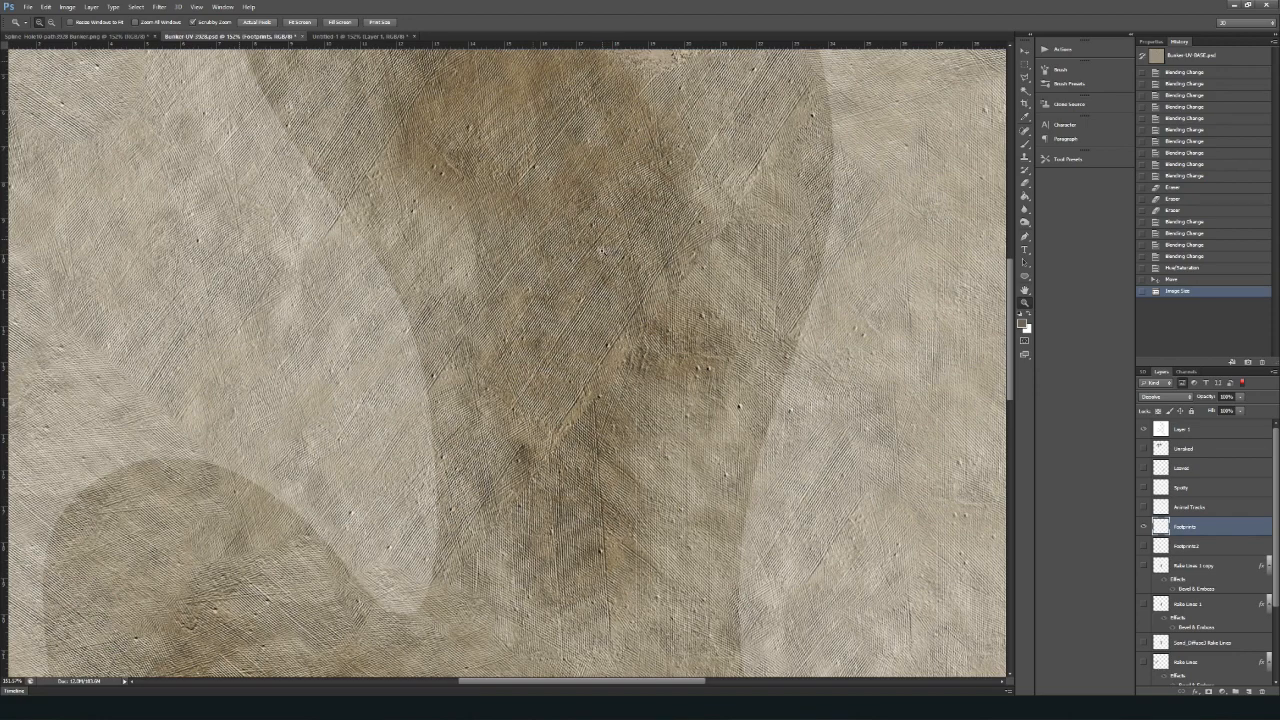
left_click(598, 222)
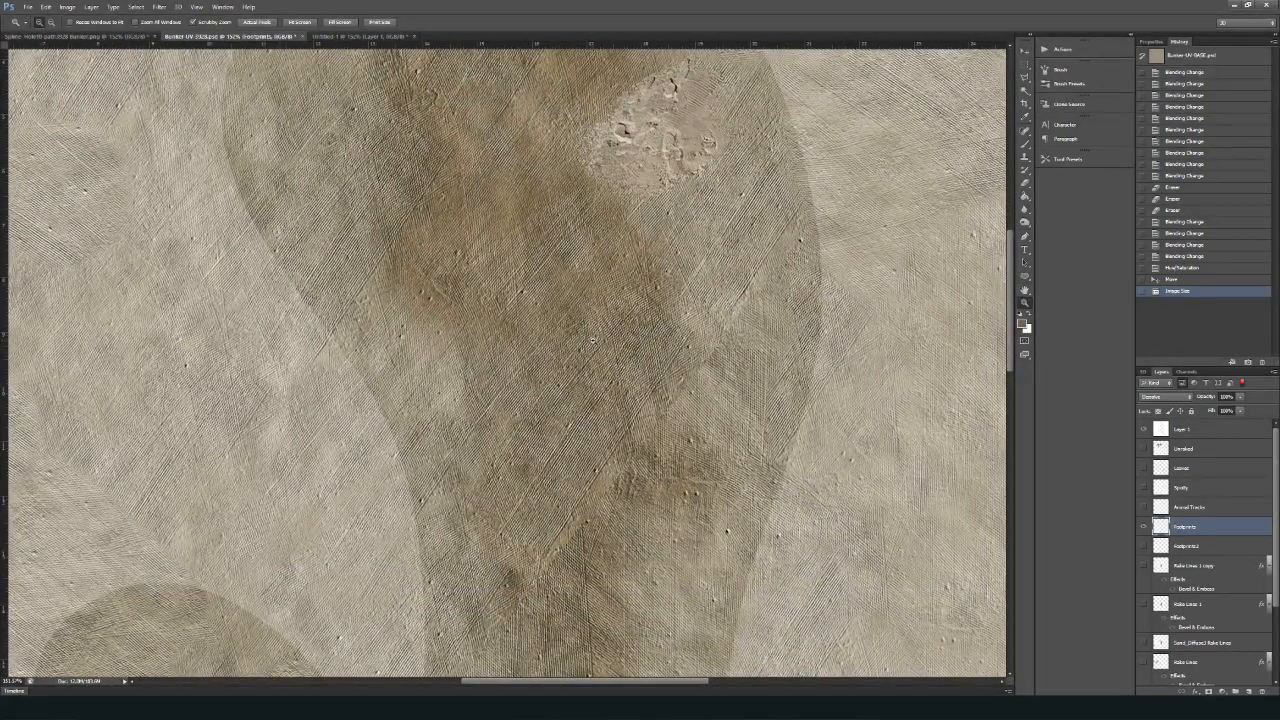
left_click(593, 343)
key("ctrl+0")
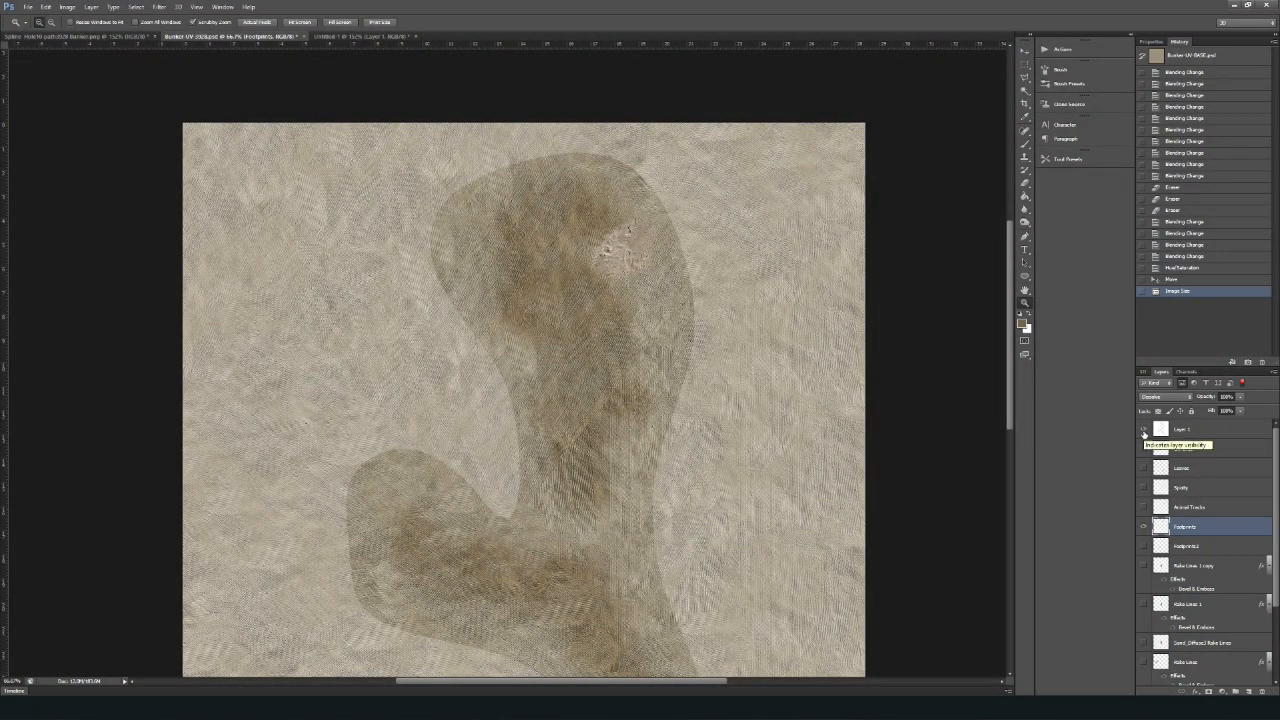
left_click(1144, 429)
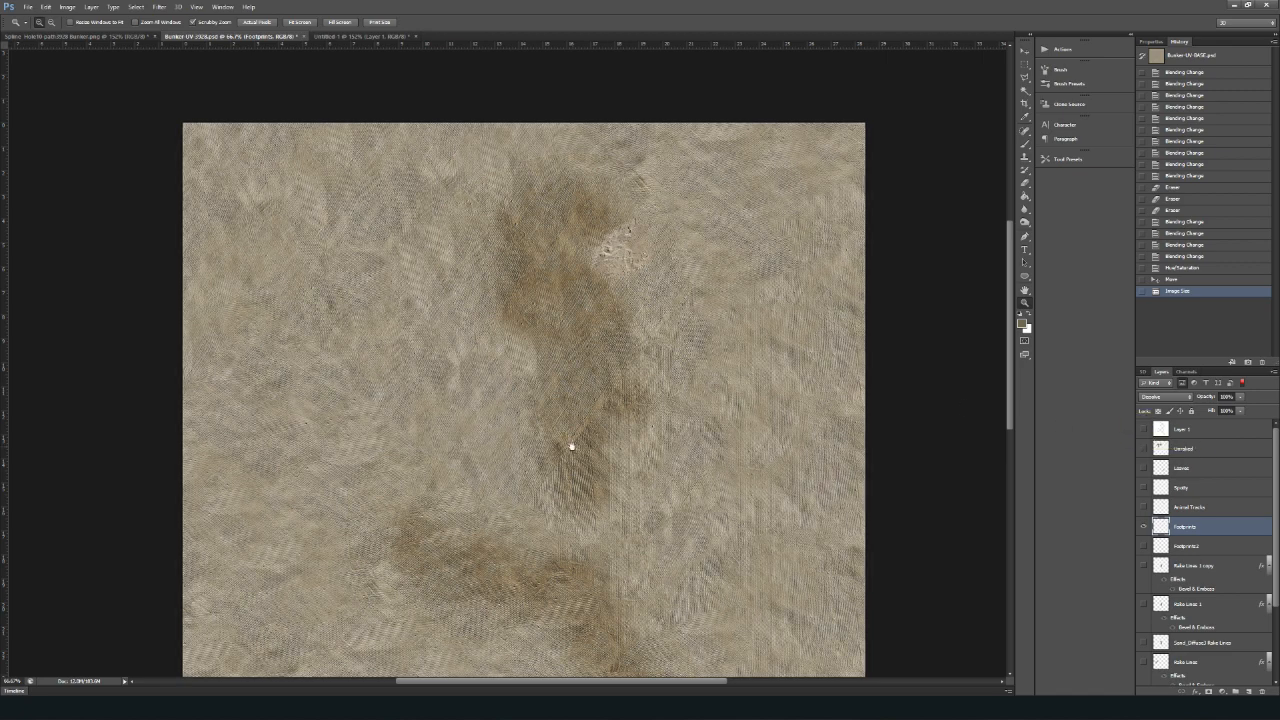
left_click_drag(563, 447, 559, 287)
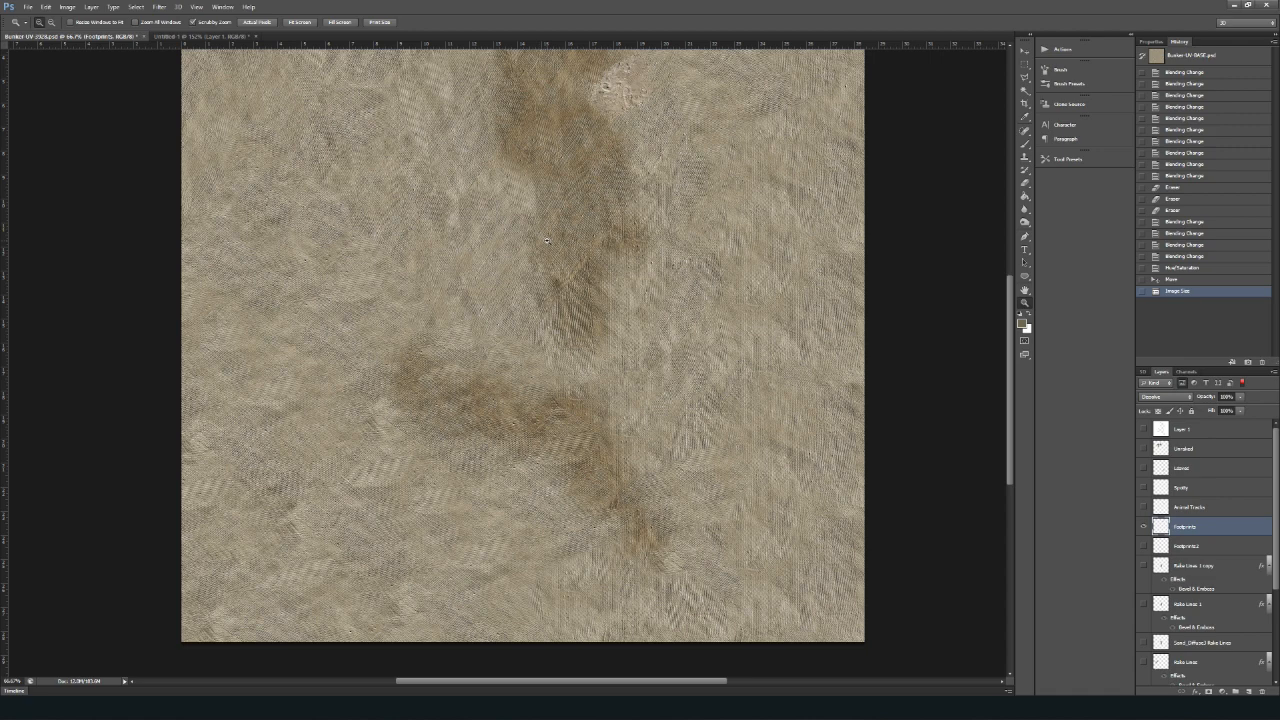
- Save a PNG copy of the bunker texture as Hole16-Bunker-UV-3928 with smallest-file compression and no interlacing
key("ctrl+shift+s")
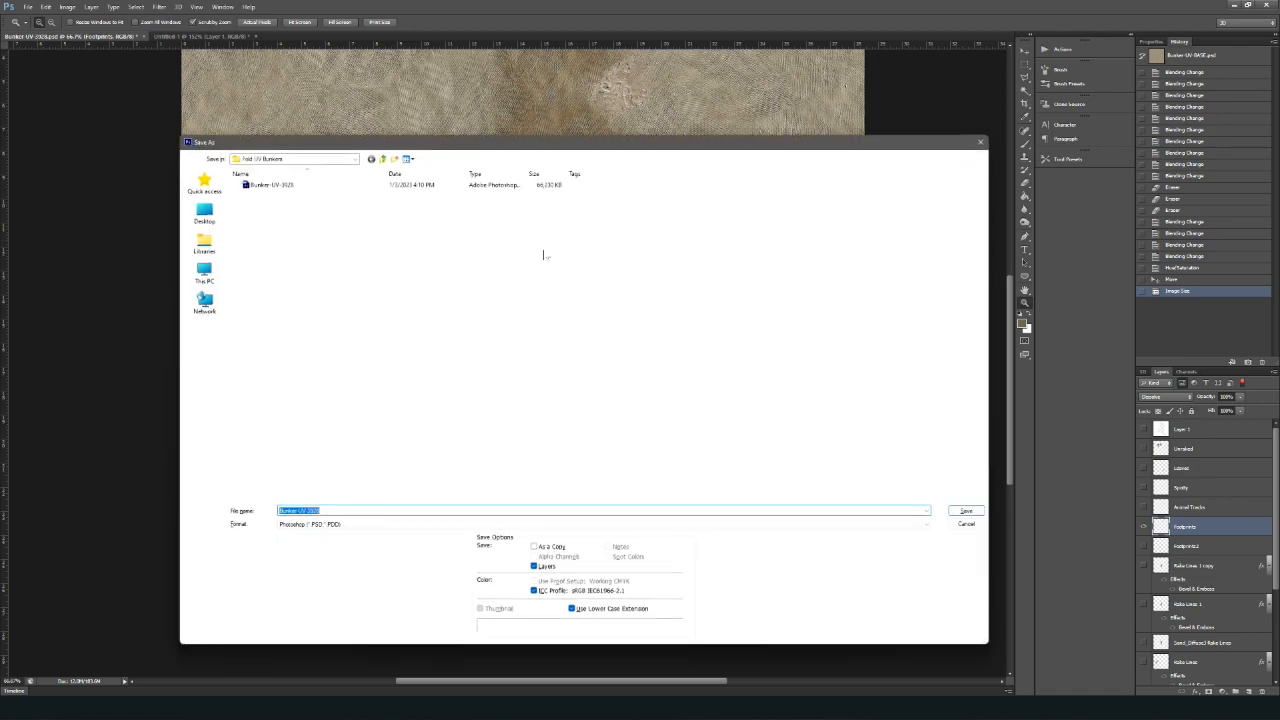
left_click(337, 527)
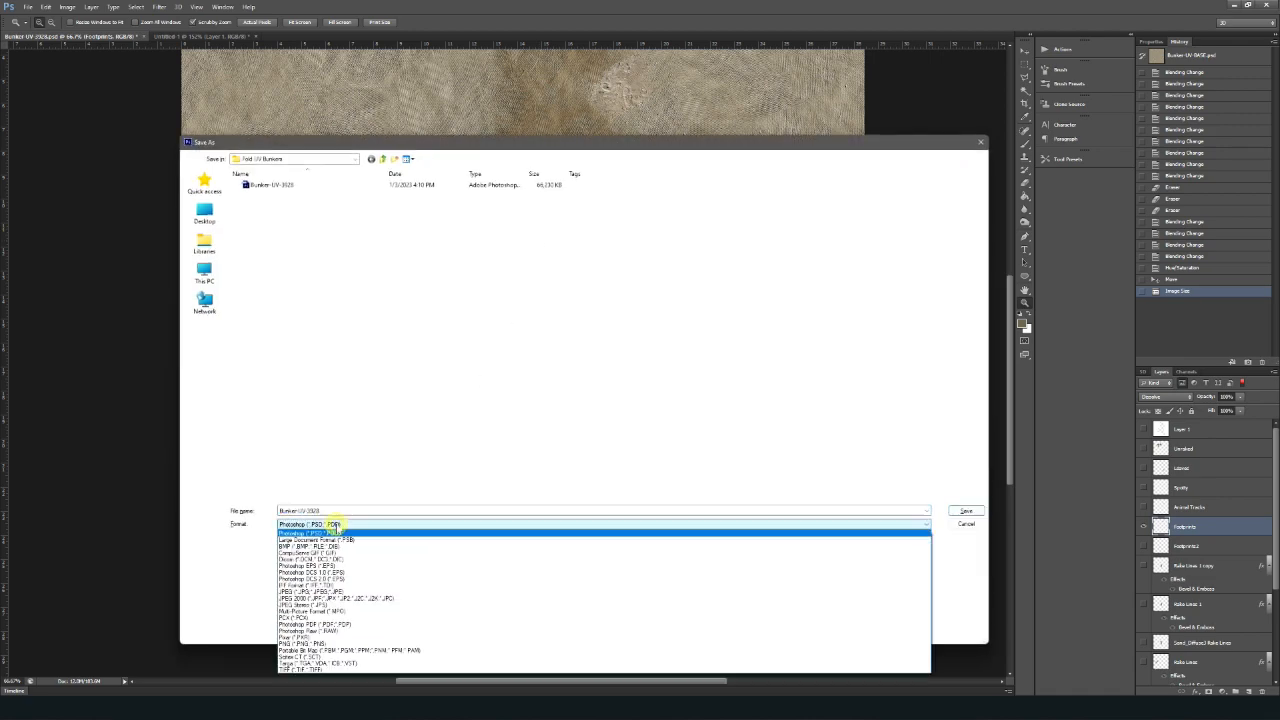
left_click(312, 643)
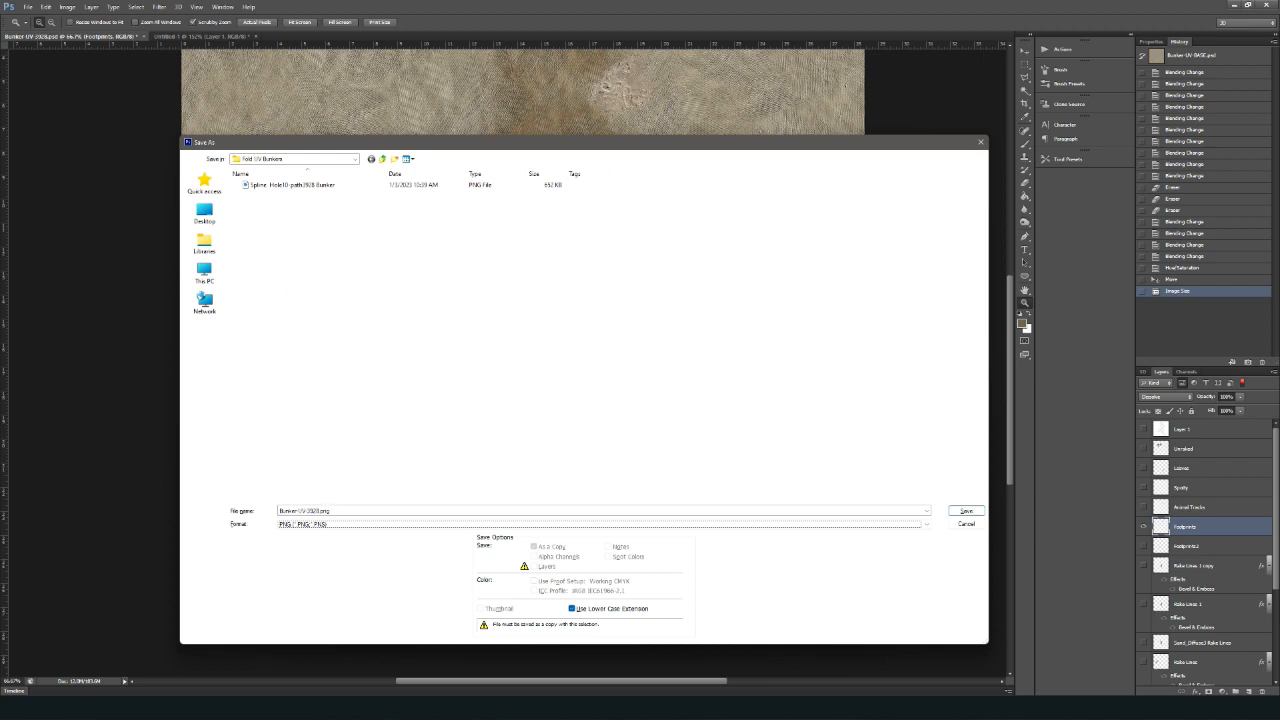
key("shift+Tab")
left_click(281, 510)
type("Hole")
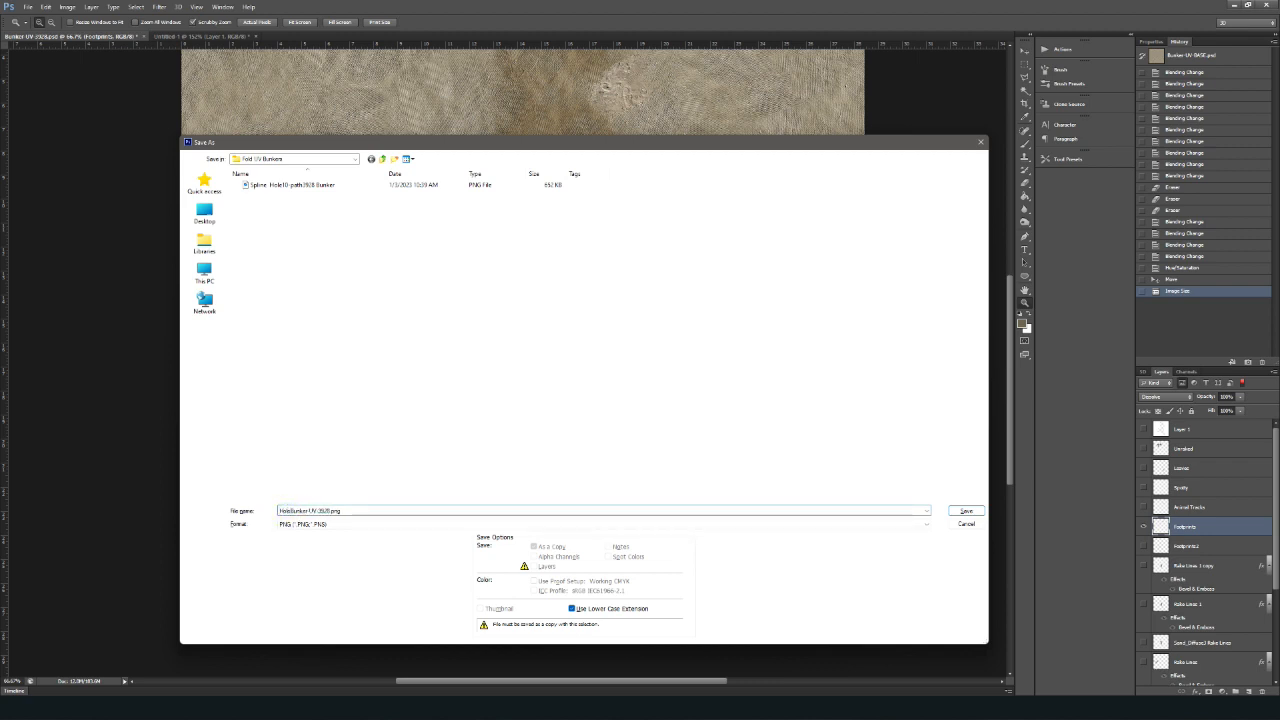
type(" 18")
double_click(333, 511)
left_click(348, 567)
left_click(962, 511)
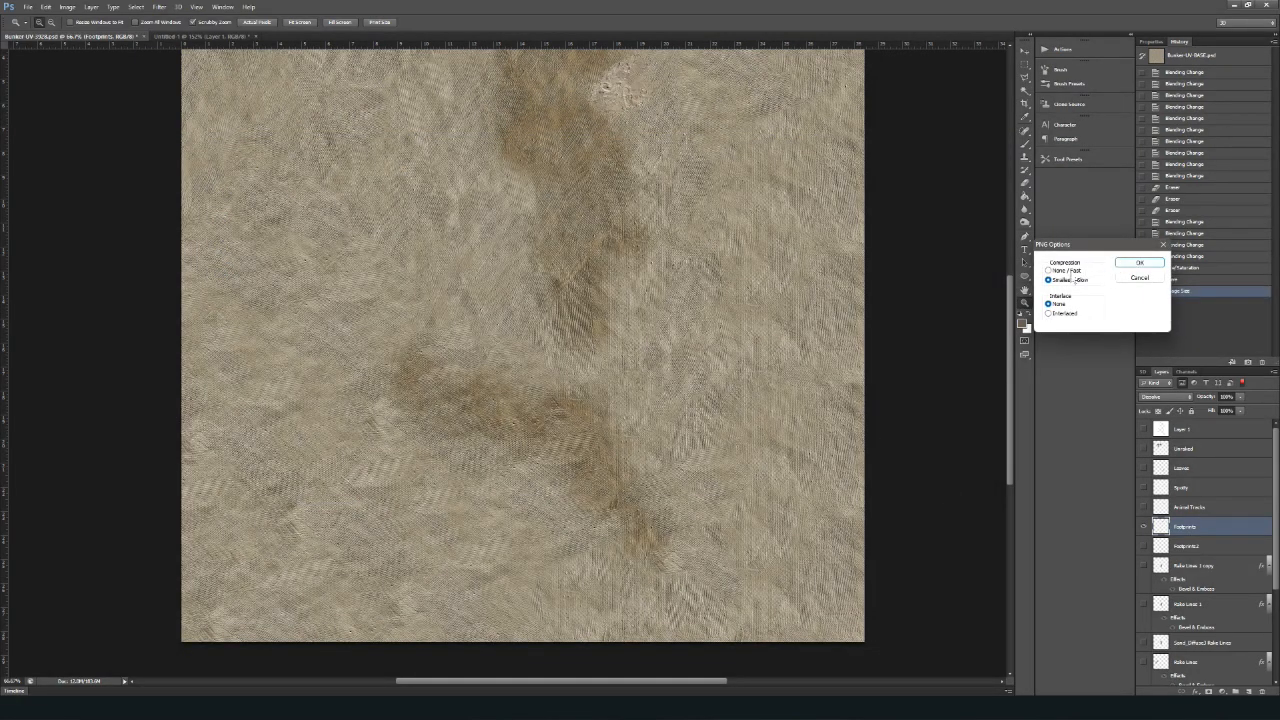
left_click(1138, 266)
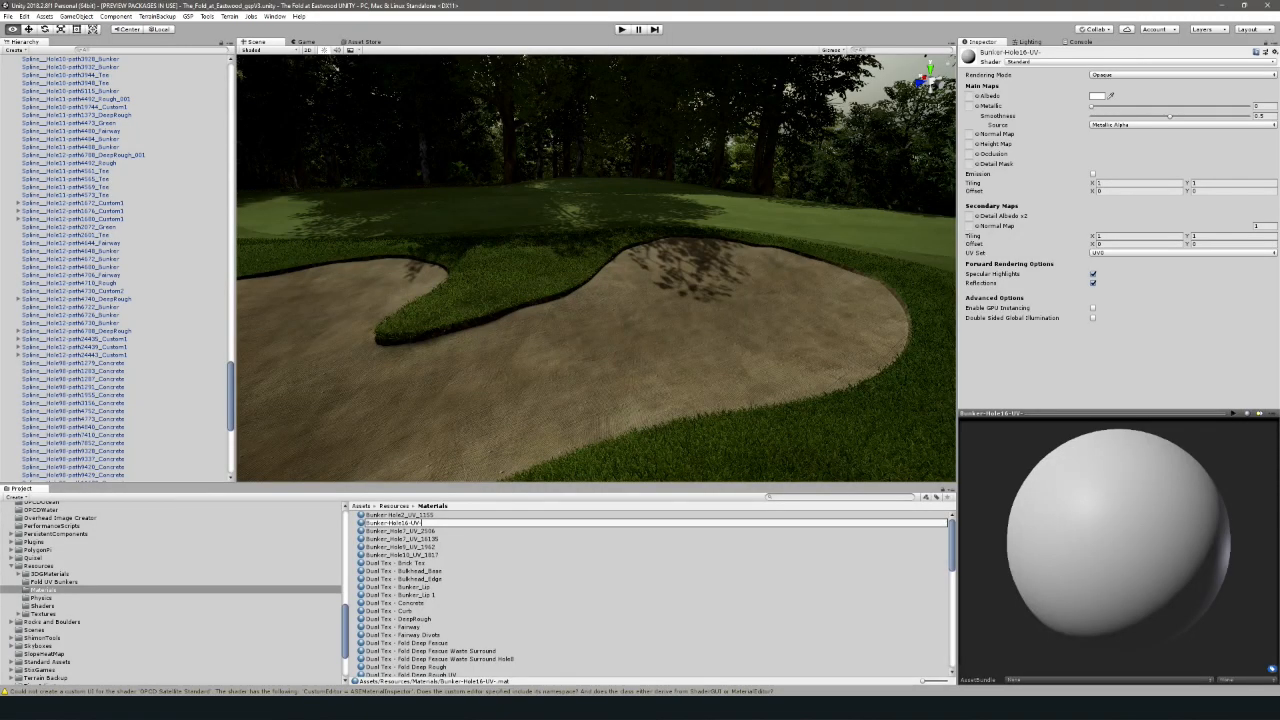
- In Unity, finish naming the new material Bunker-Hole16-UV-3928 and set its shader to Standard (Roughness setup)
type("_3")
key("Return")
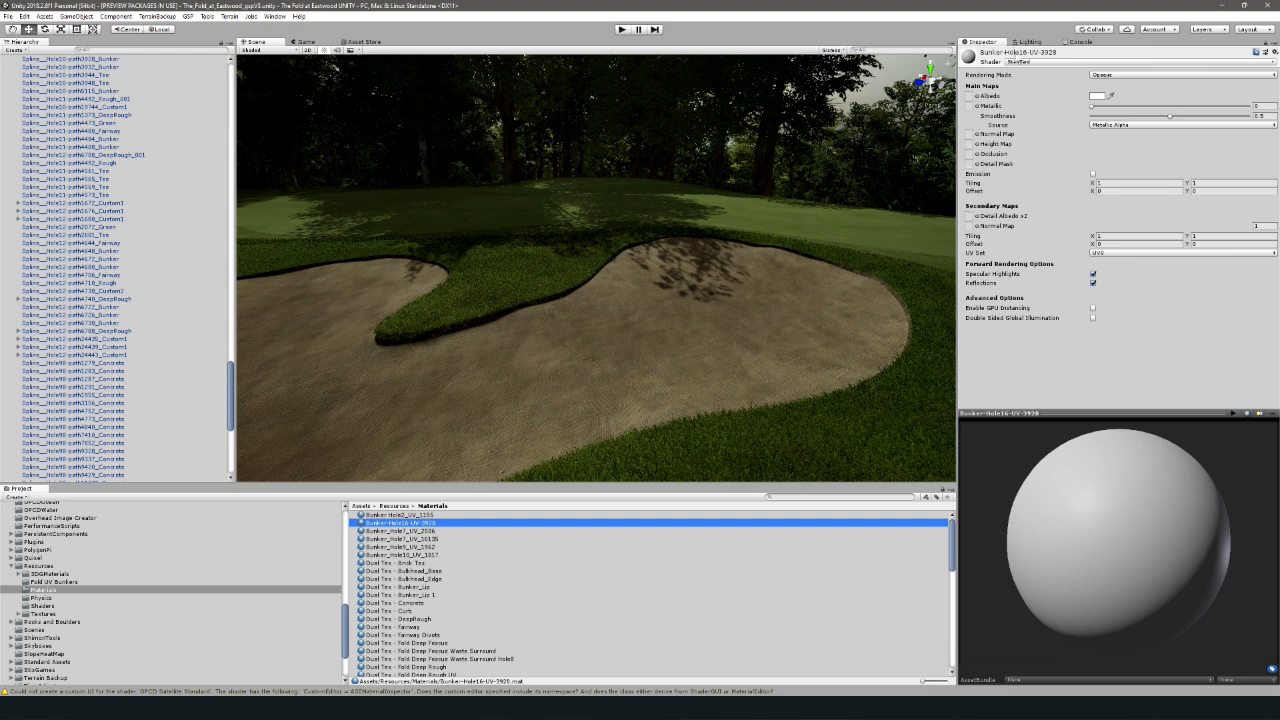
left_click(1038, 62)
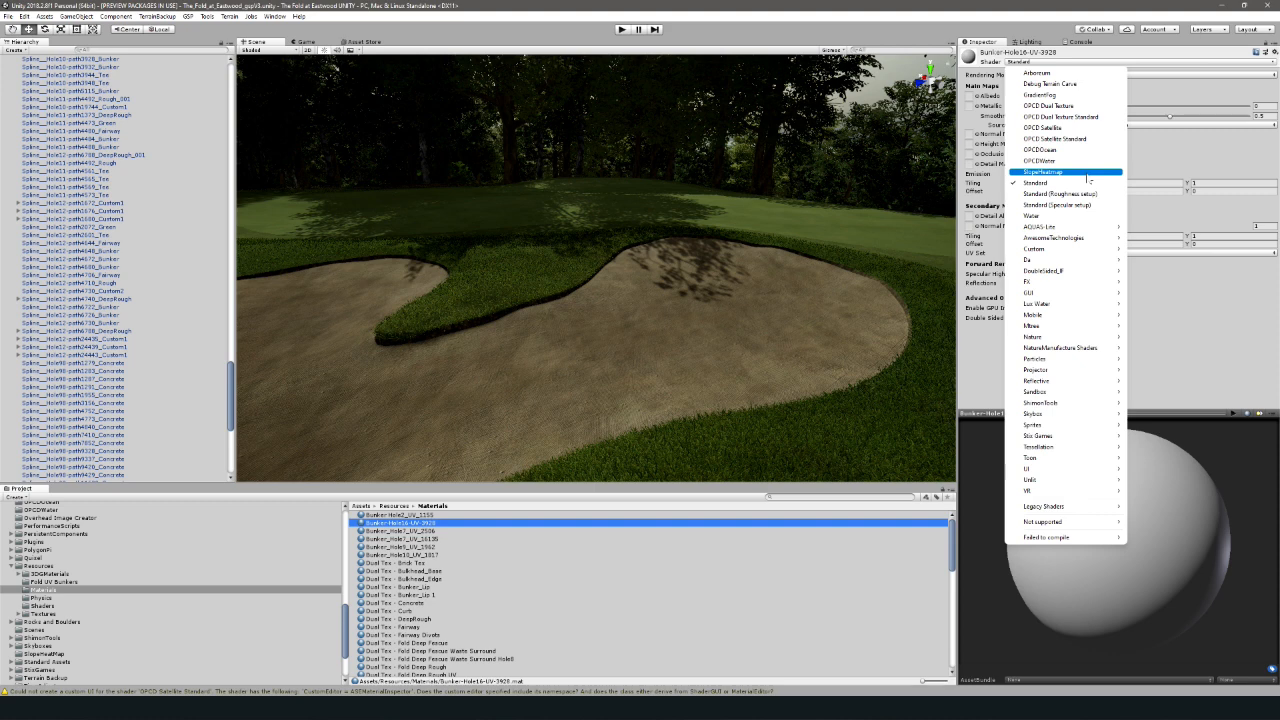
mouse_move(1055, 392)
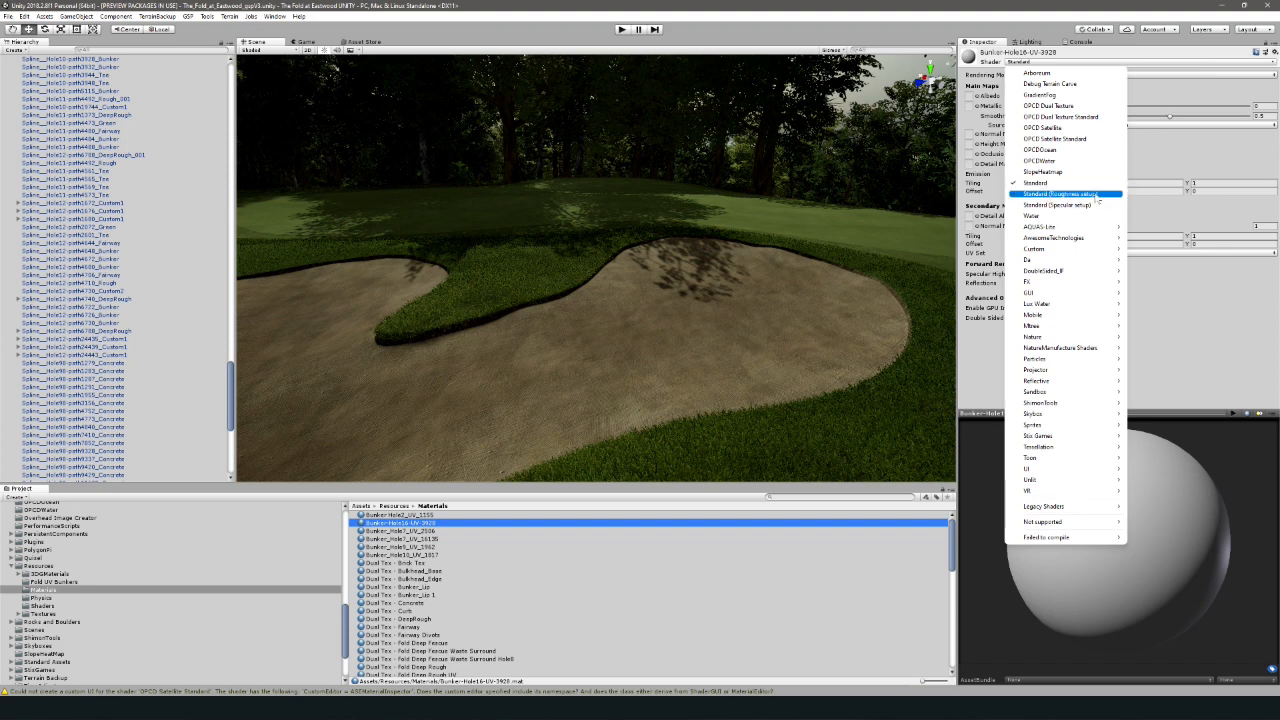
left_click(1096, 195)
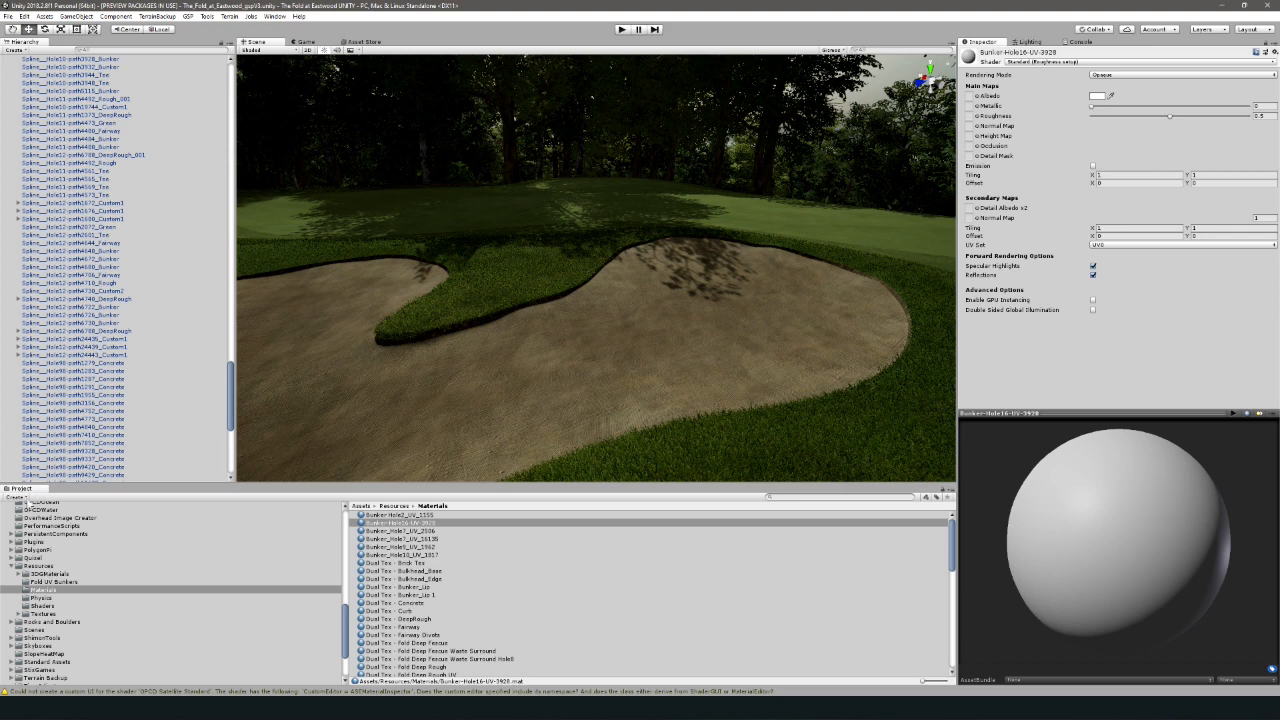
- Assign the Hole16-Bunker-UV-3928 texture from the Fold UV Bunkers folder to the new material's Albedo map and check its preview
left_click(55, 582)
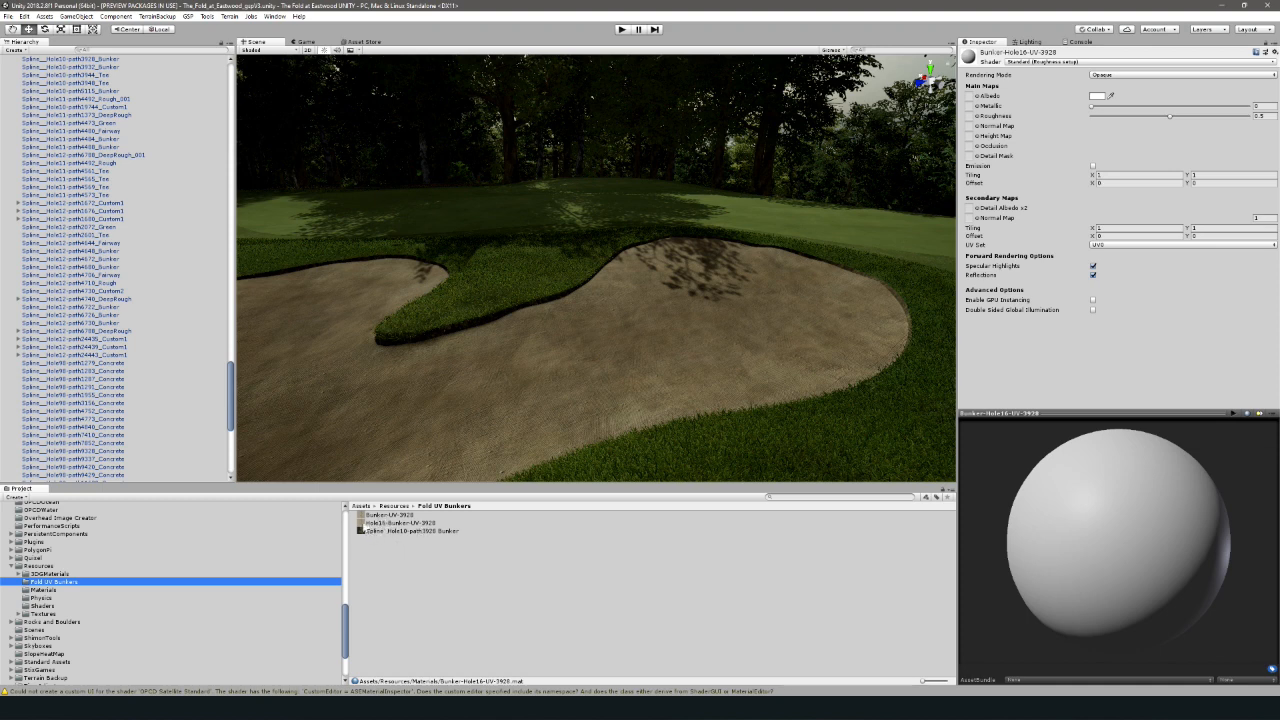
left_click_drag(362, 525, 971, 97)
left_click_drag(1072, 520, 1150, 480)
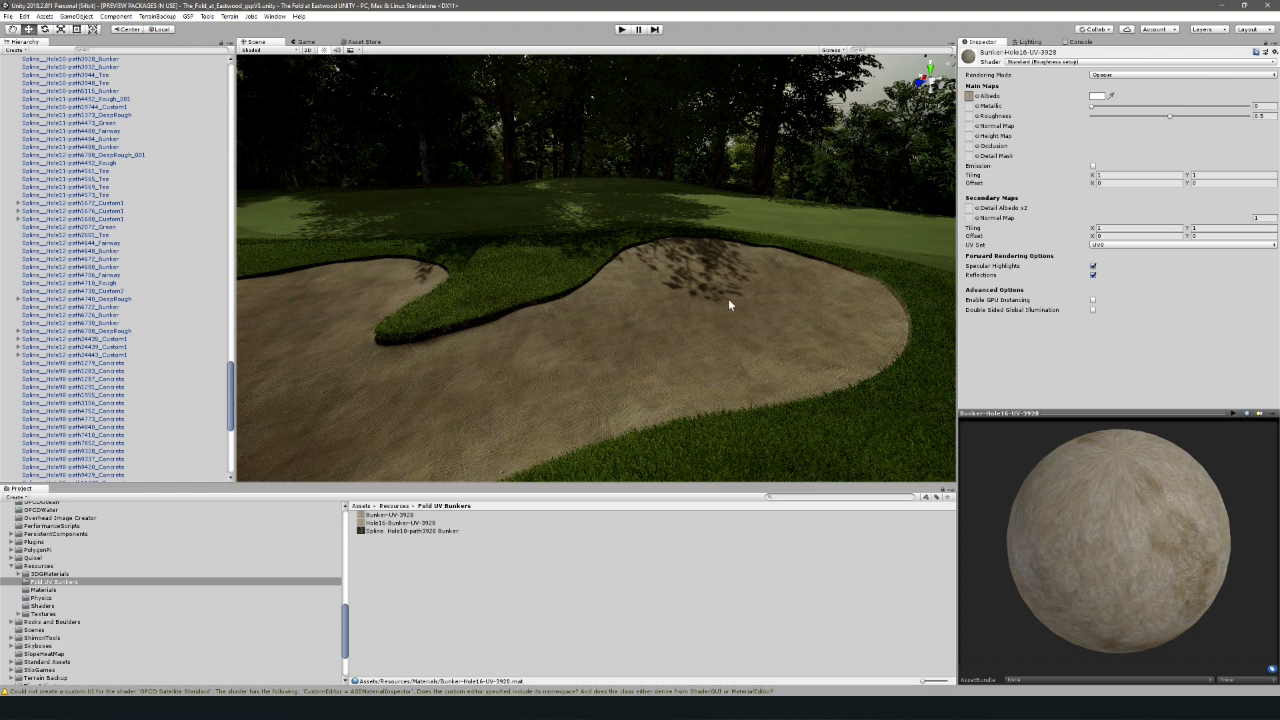
- Apply the Bunker-Hole16-UV-3928 material to the sand bunker in the scene and inspect the texture across its surface
left_click(45, 590)
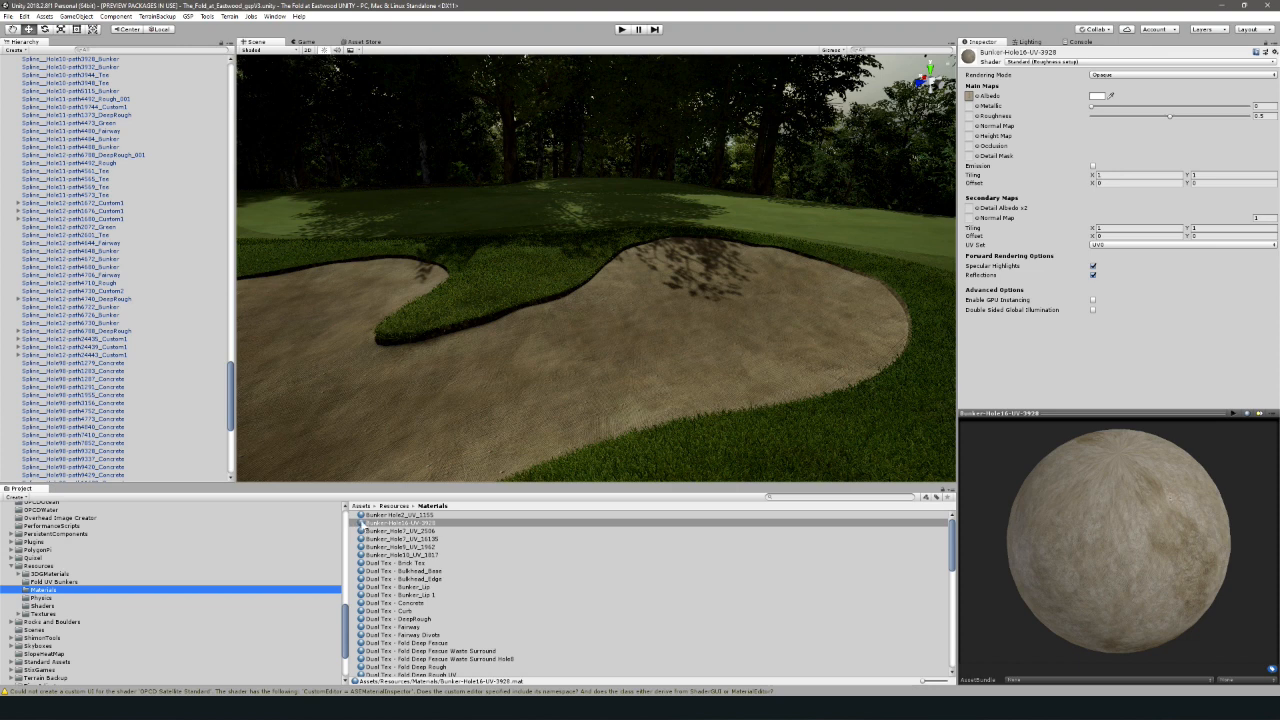
left_click_drag(361, 523, 494, 417)
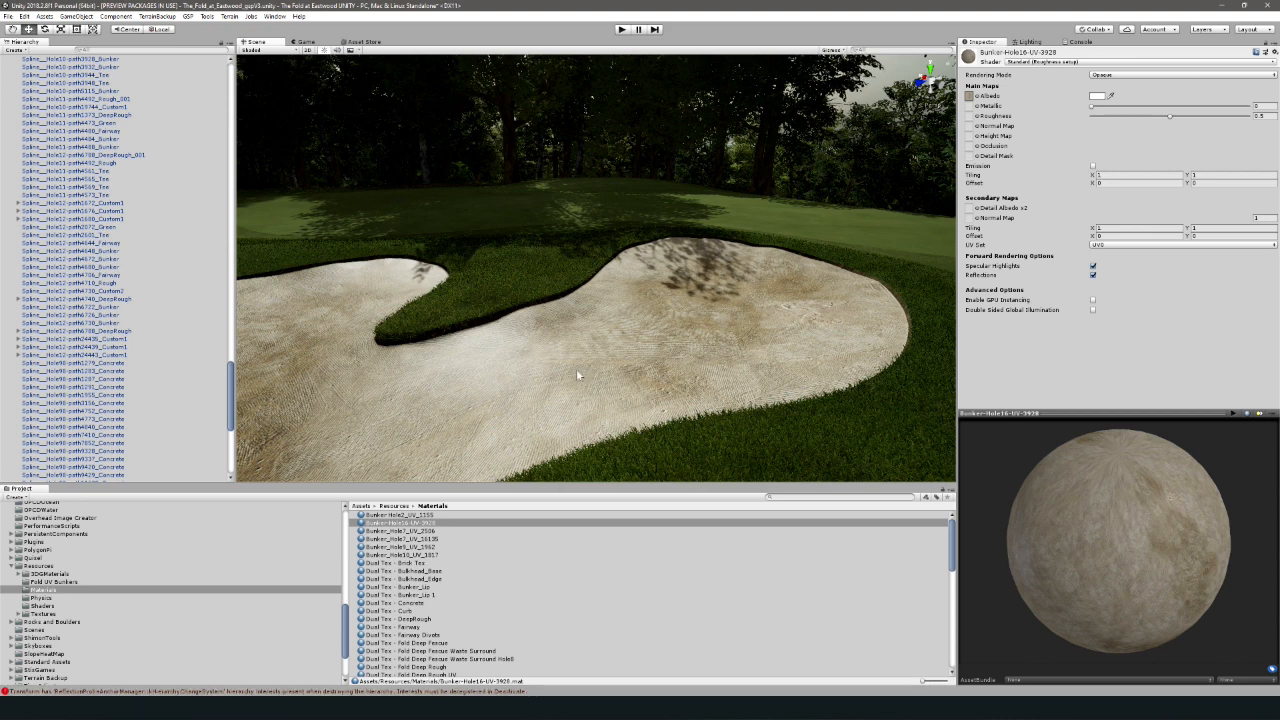
left_click_drag(648, 347, 606, 354)
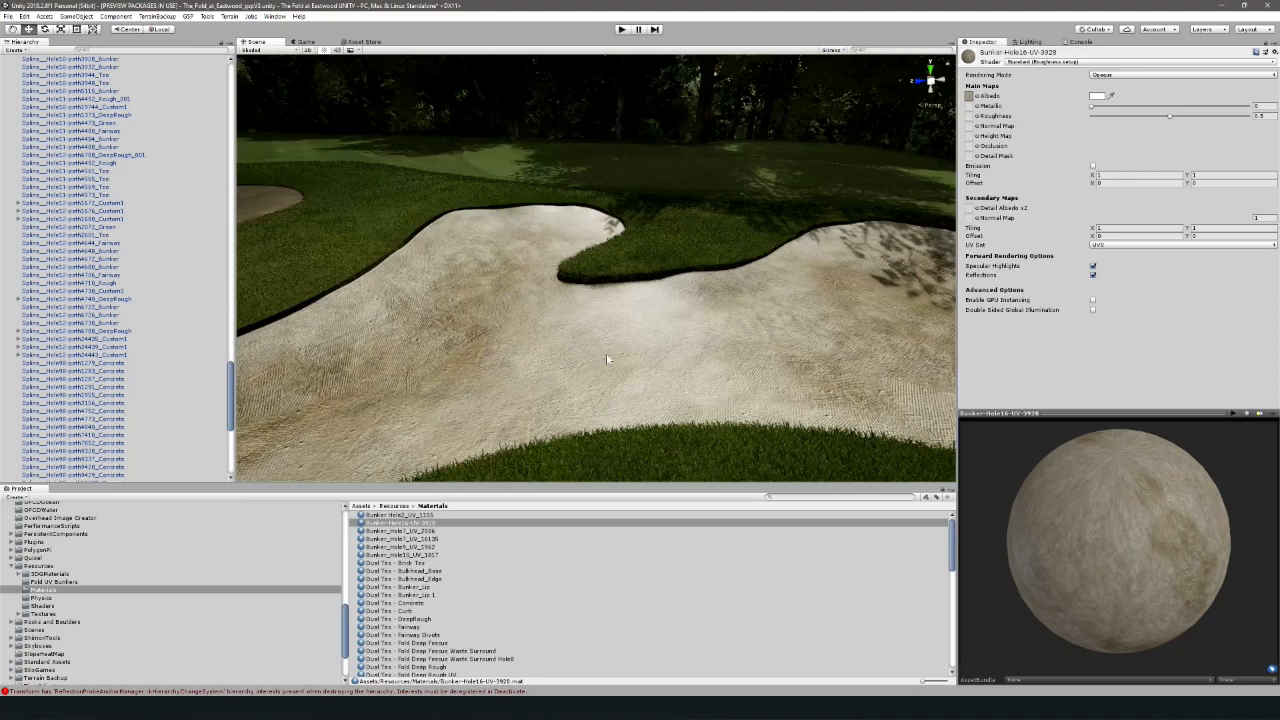
left_click_drag(803, 327, 537, 397)
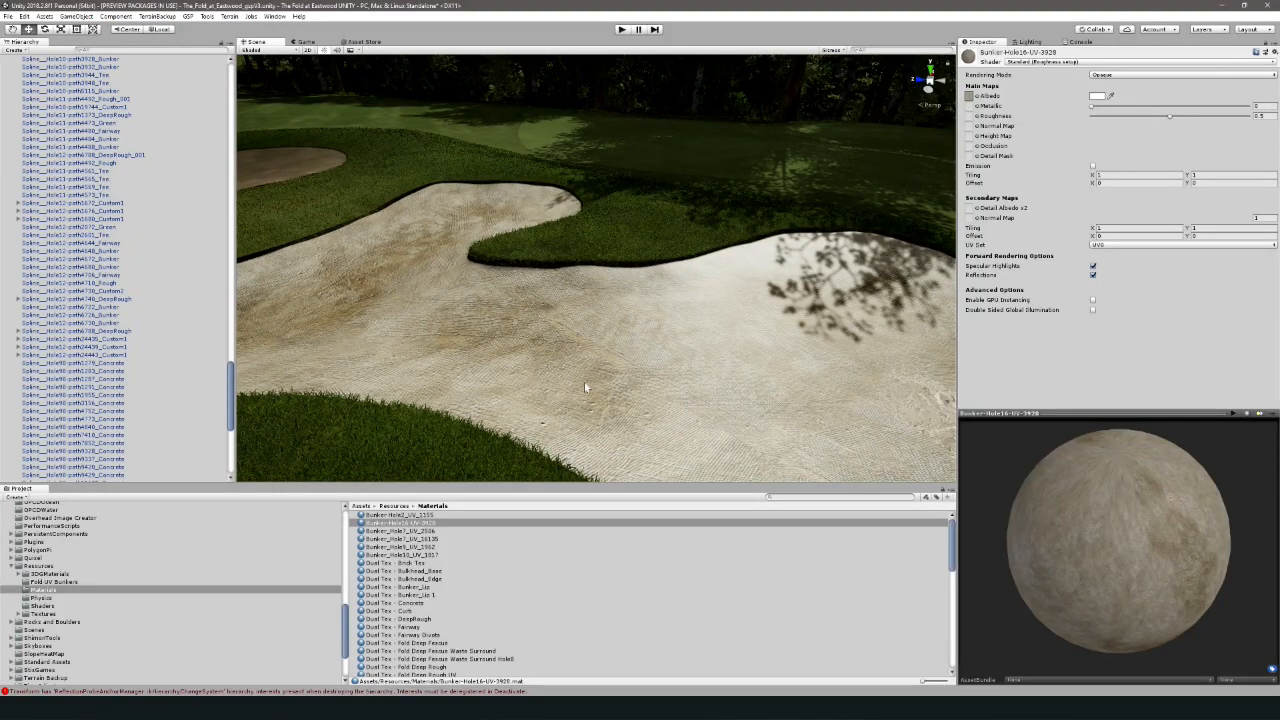
left_click_drag(642, 391, 728, 391)
scroll(613, 326, "up", 2)
scroll(613, 326, "down", 1)
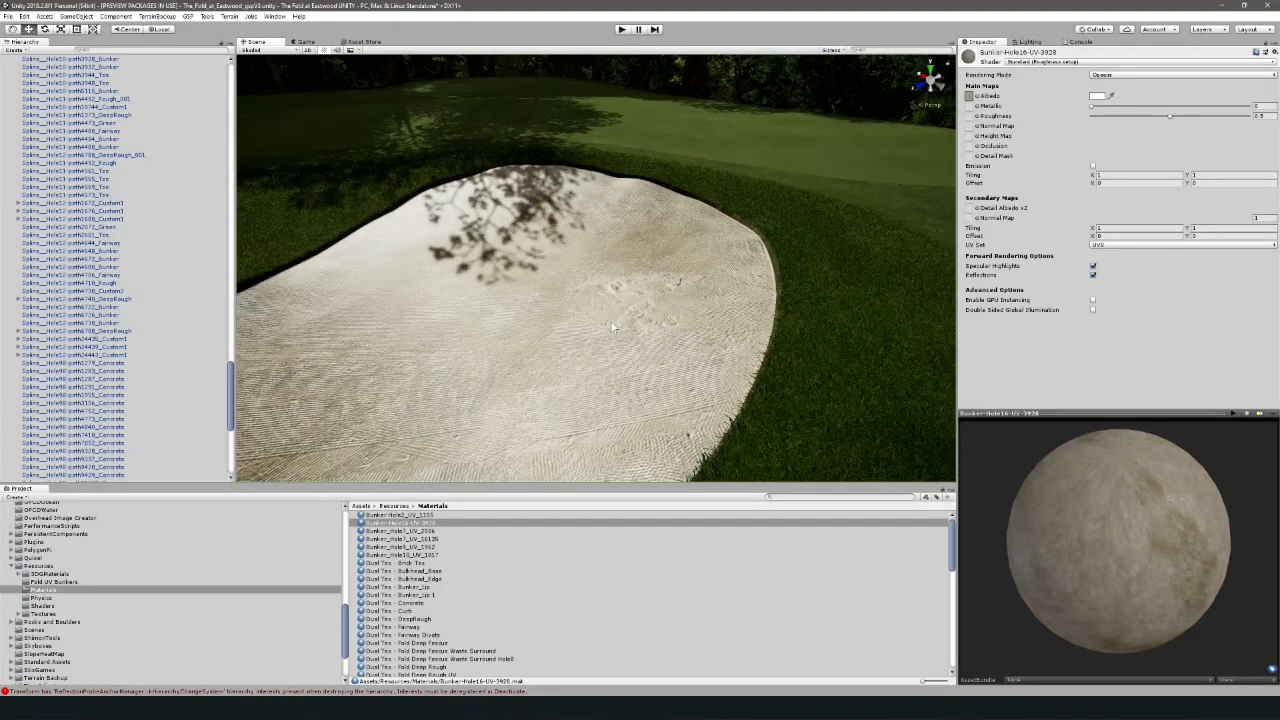
- Select the bunker mesh and set the roughness of its Bunker-Hole16-UV-3928 material to about 0.928
left_click(634, 363)
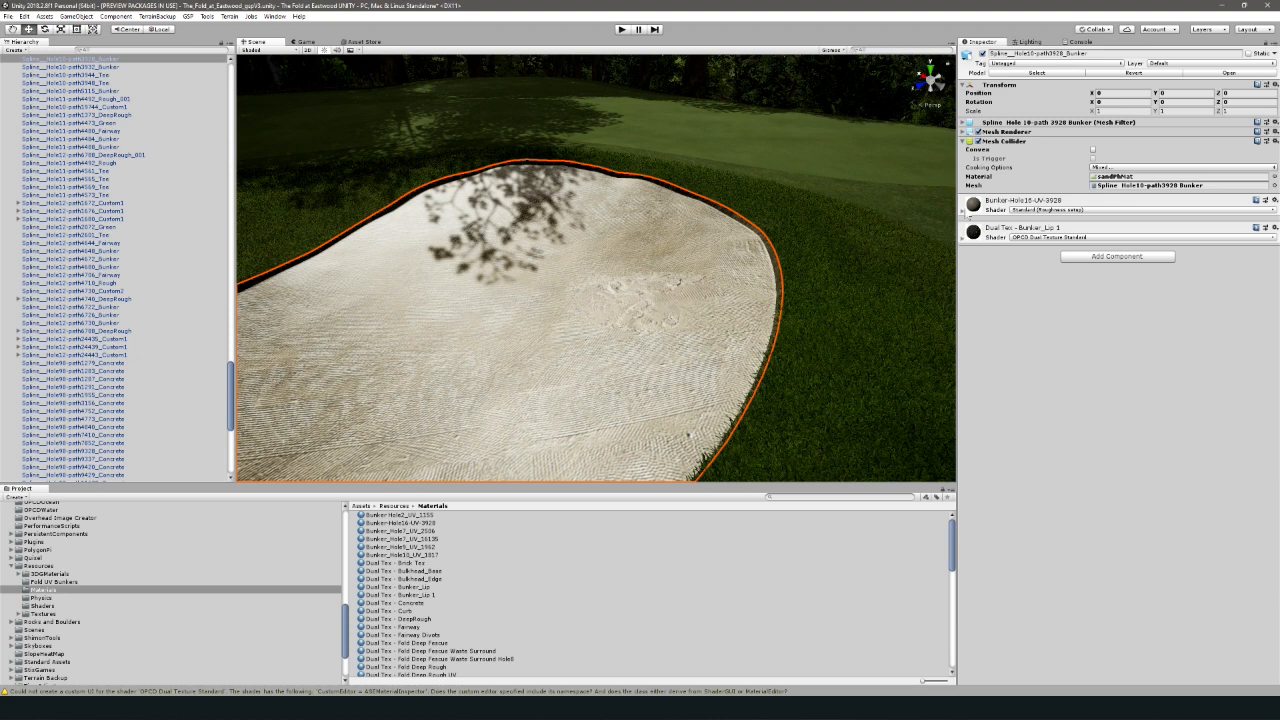
left_click(975, 203)
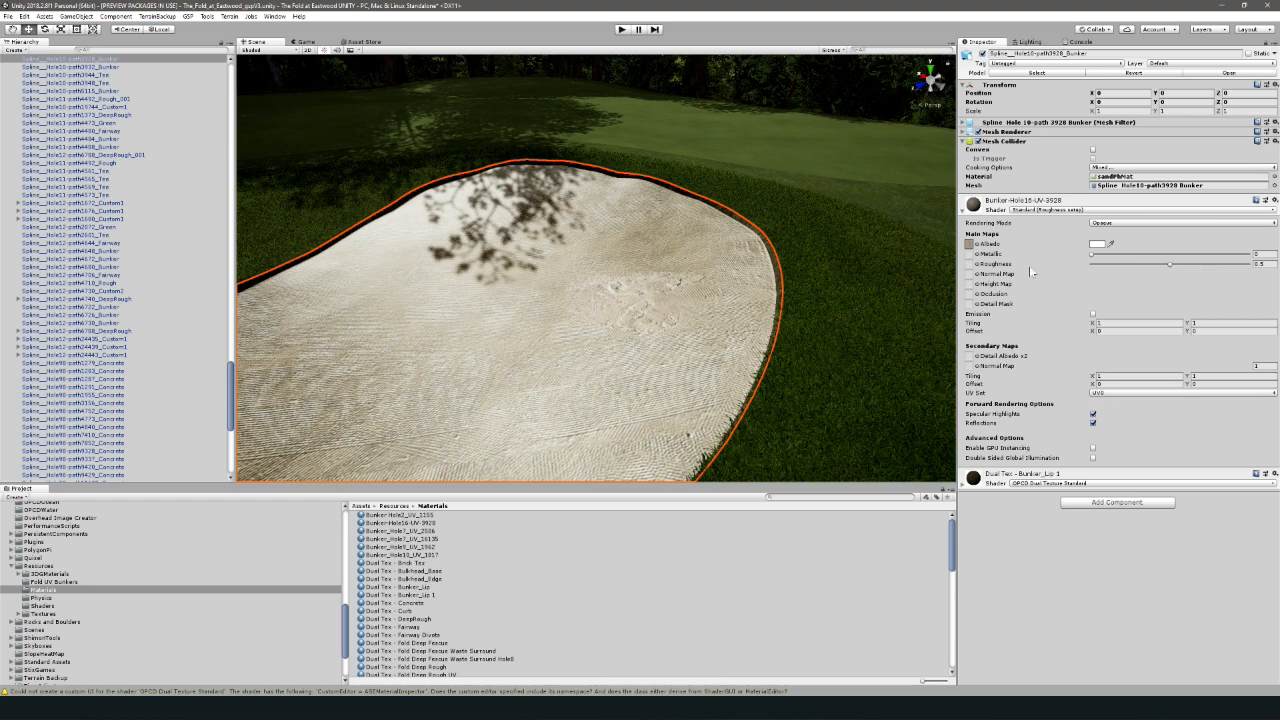
left_click(1171, 266)
left_click_drag(1171, 266, 1104, 270)
mouse_move(627, 284)
left_mouse_down()
mouse_move(650, 237)
mouse_move(624, 212)
mouse_move(711, 212)
mouse_move(656, 262)
mouse_move(669, 267)
mouse_move(642, 268)
left_mouse_up()
left_click_drag(1102, 266, 1237, 266)
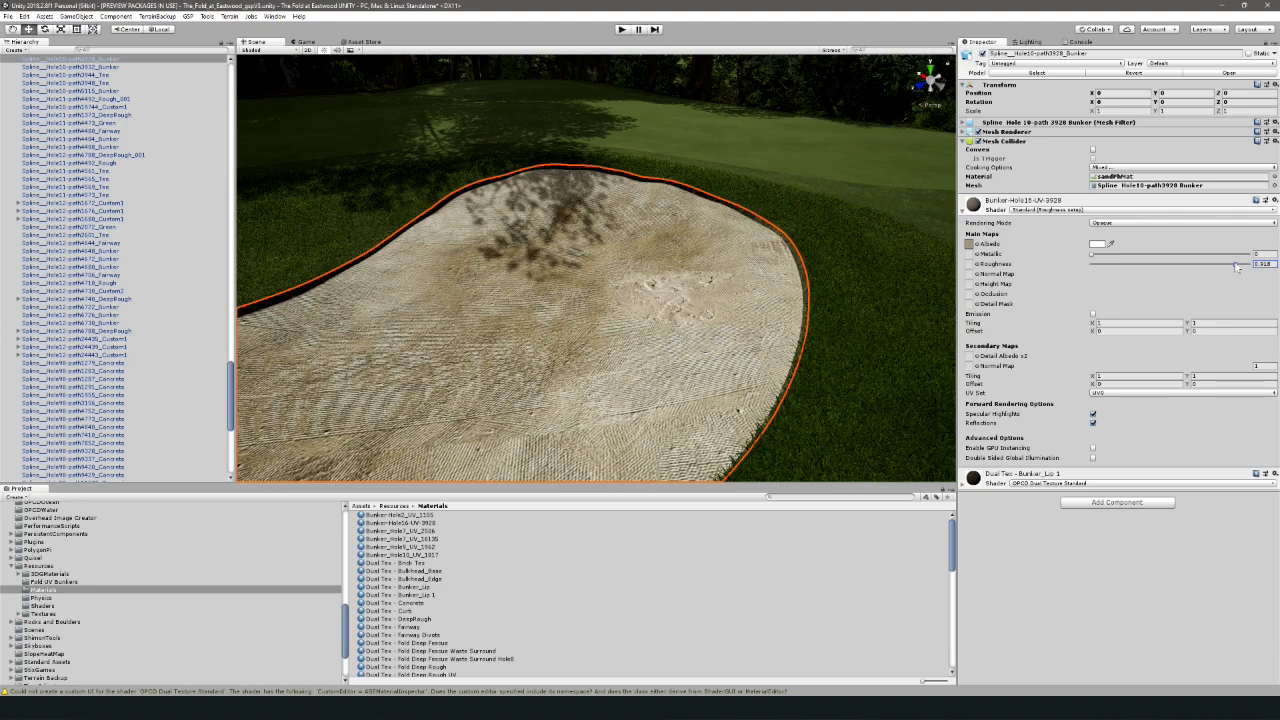
left_click_drag(1237, 266, 1232, 266)
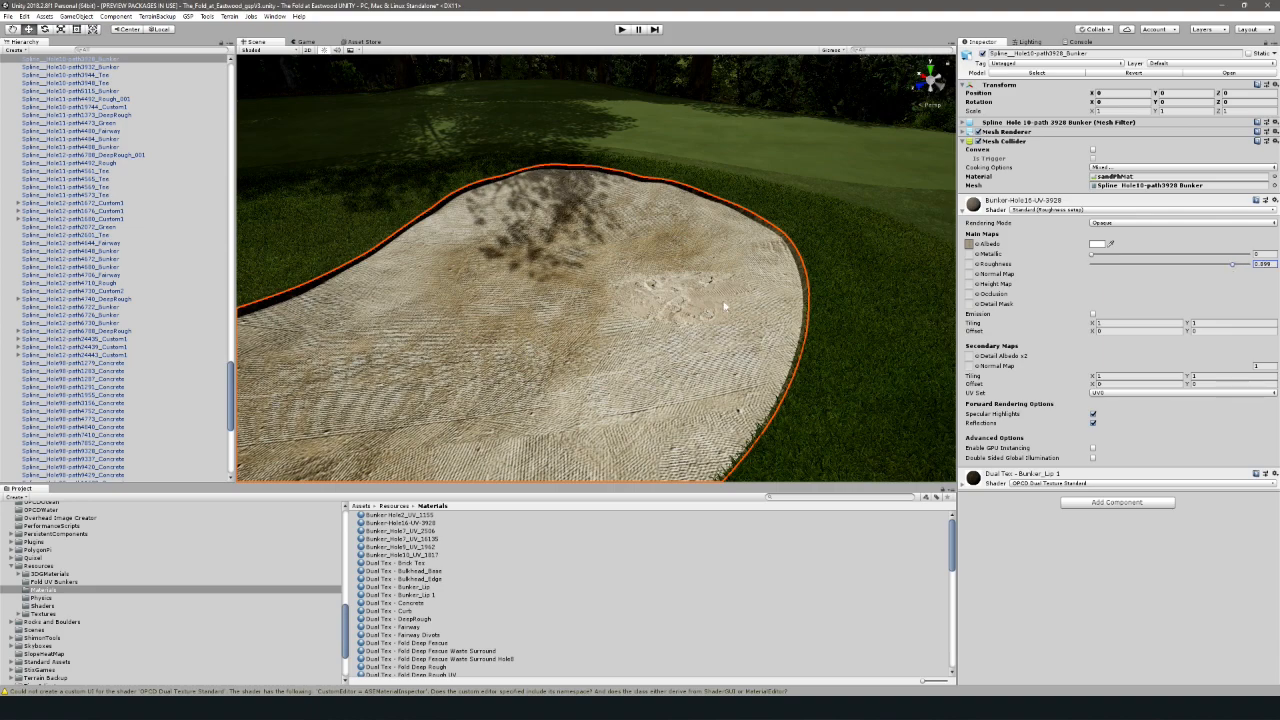
left_click_drag(586, 331, 539, 314)
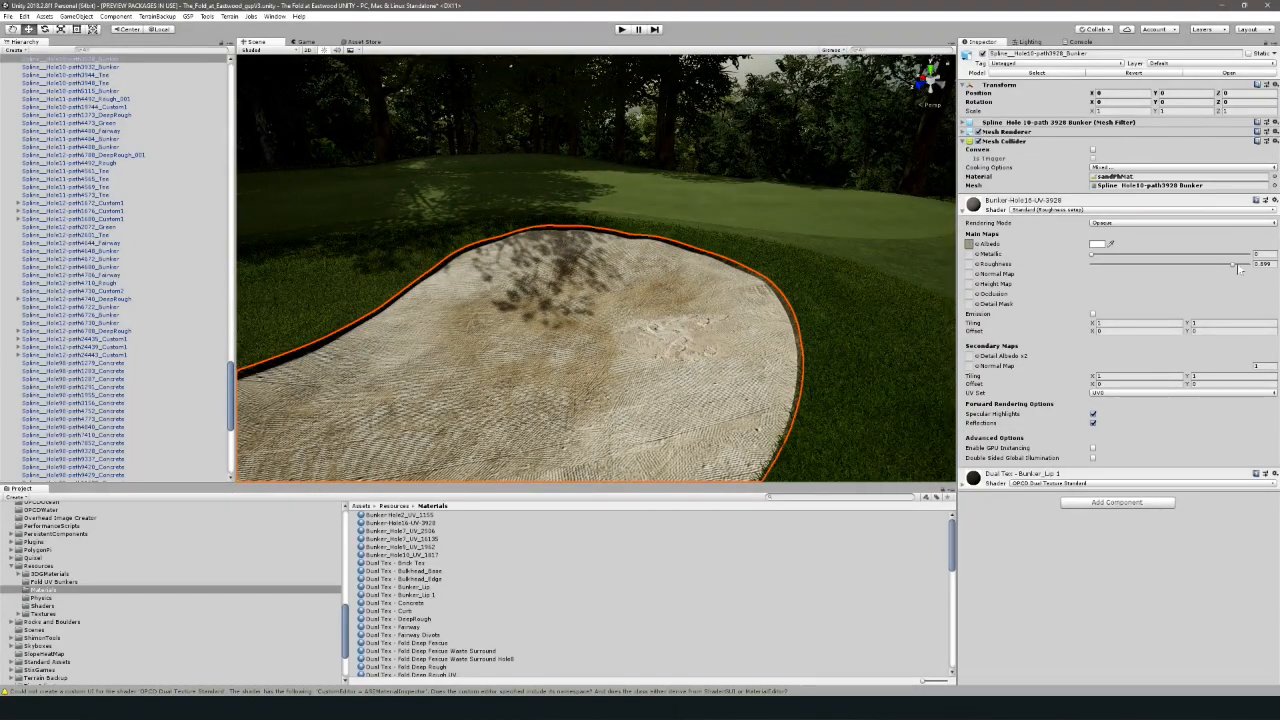
left_click_drag(1234, 266, 1237, 266)
- Examine the whole retextured bunker from above next to the neighbouring bunker
left_click_drag(617, 346, 656, 362)
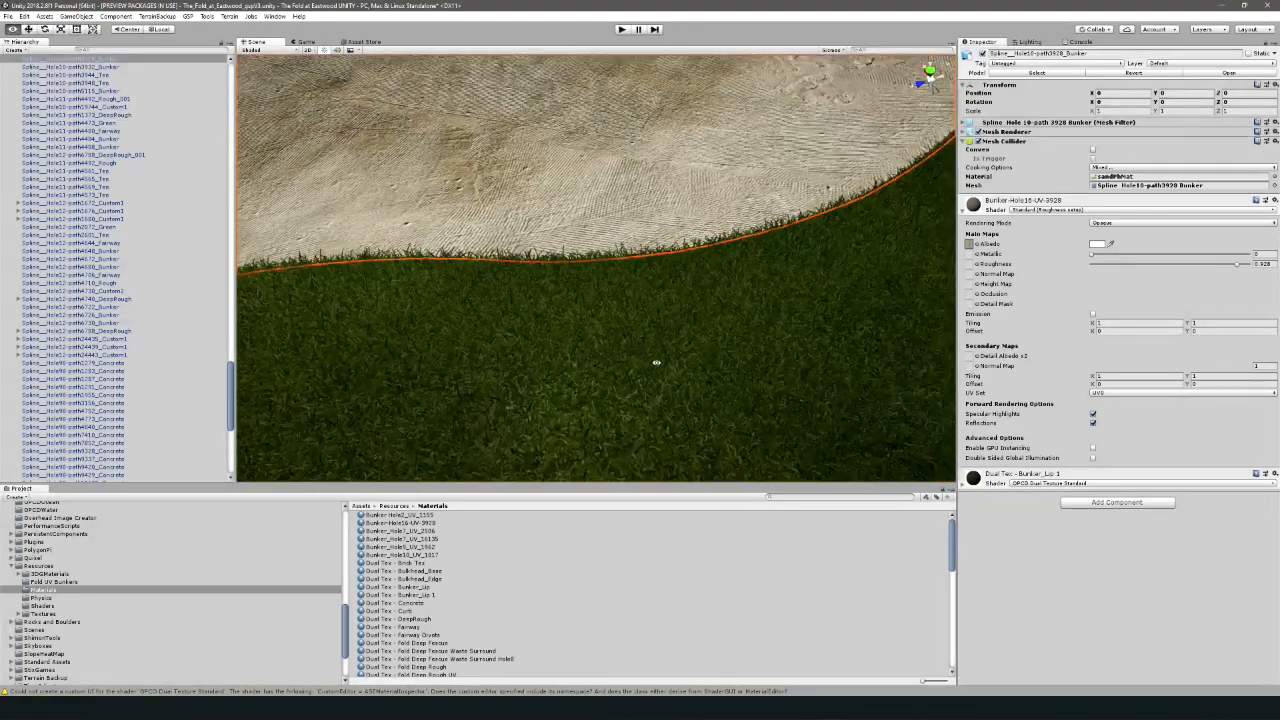
scroll(643, 351, "down", 10)
left_click_drag(390, 234, 546, 280)
scroll(474, 293, "down", 2)
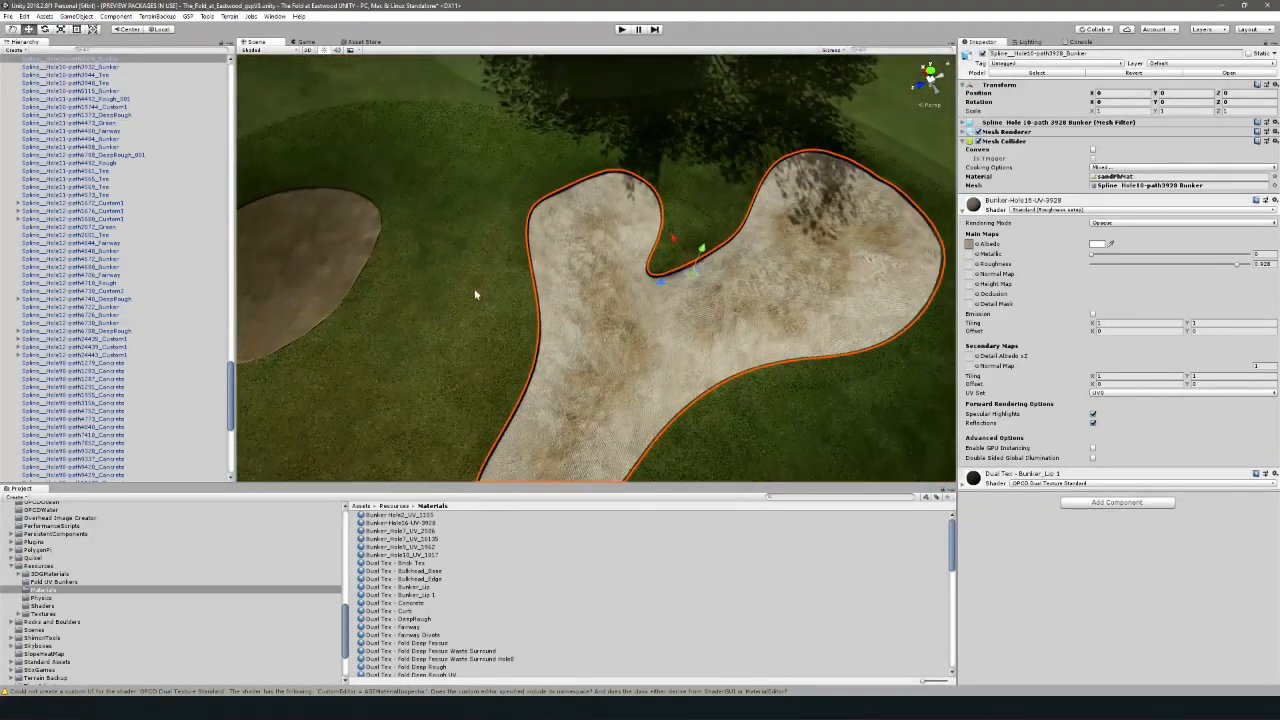
- Tint the bunker material's albedo with a colour sampled from the neighbouring bunker, lightened to RGB 181, 175, 165
left_click_drag(404, 286, 452, 292)
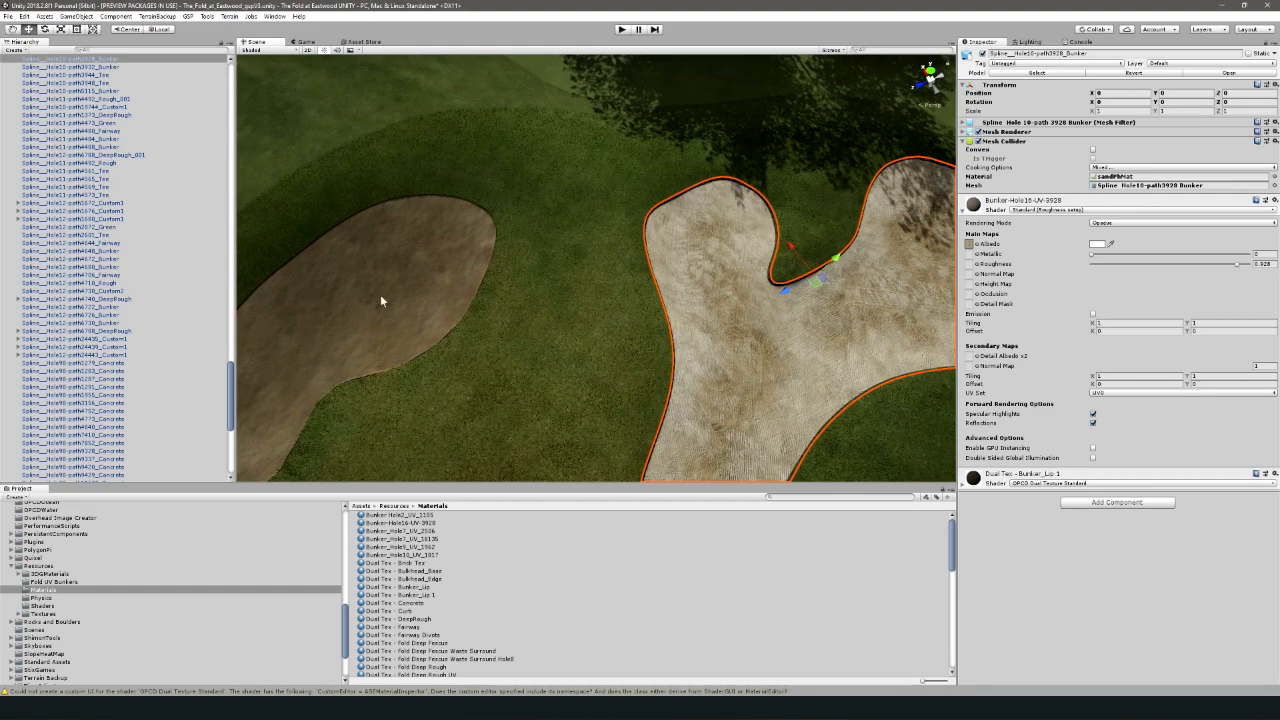
left_click_drag(653, 297, 796, 293)
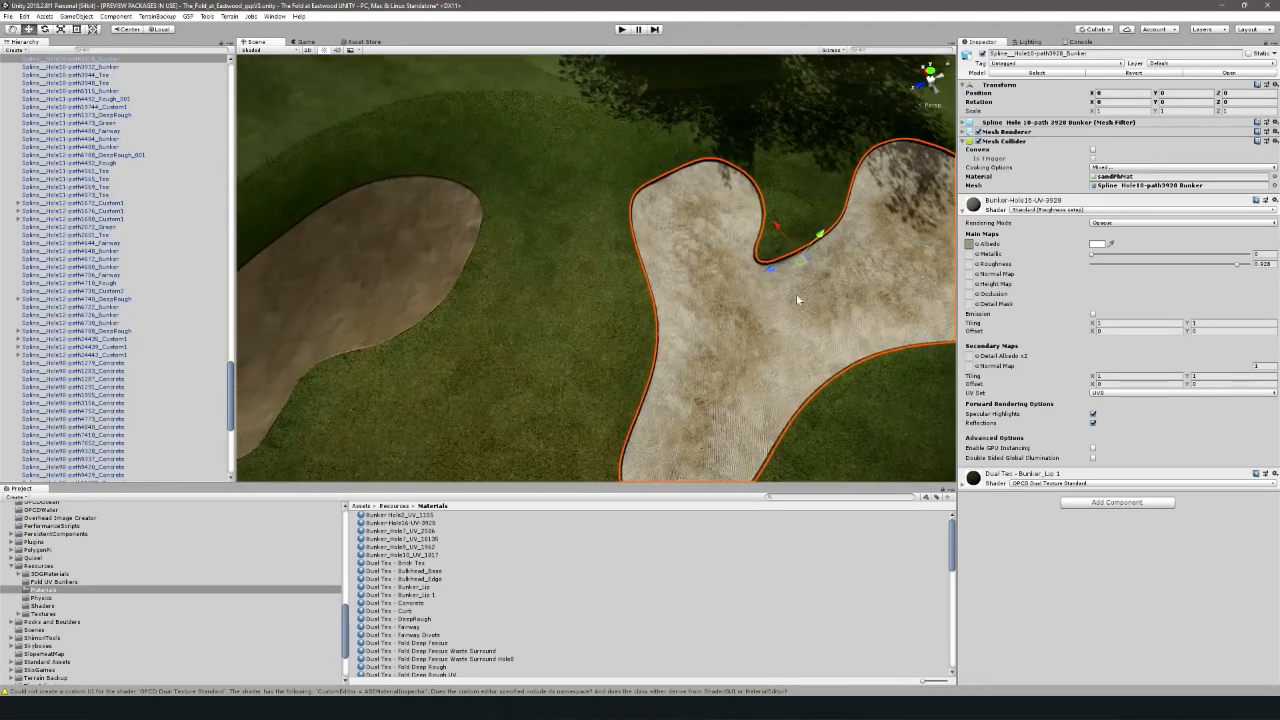
left_click_drag(680, 286, 603, 300)
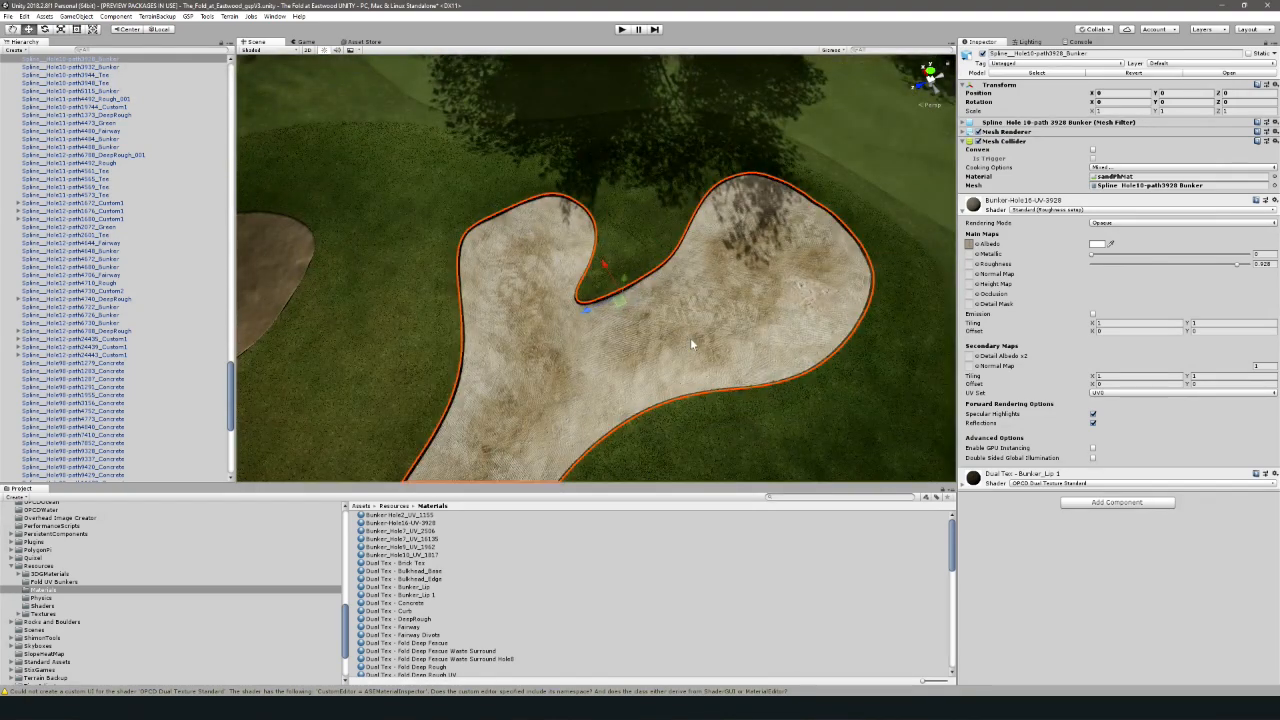
left_click_drag(758, 351, 594, 320)
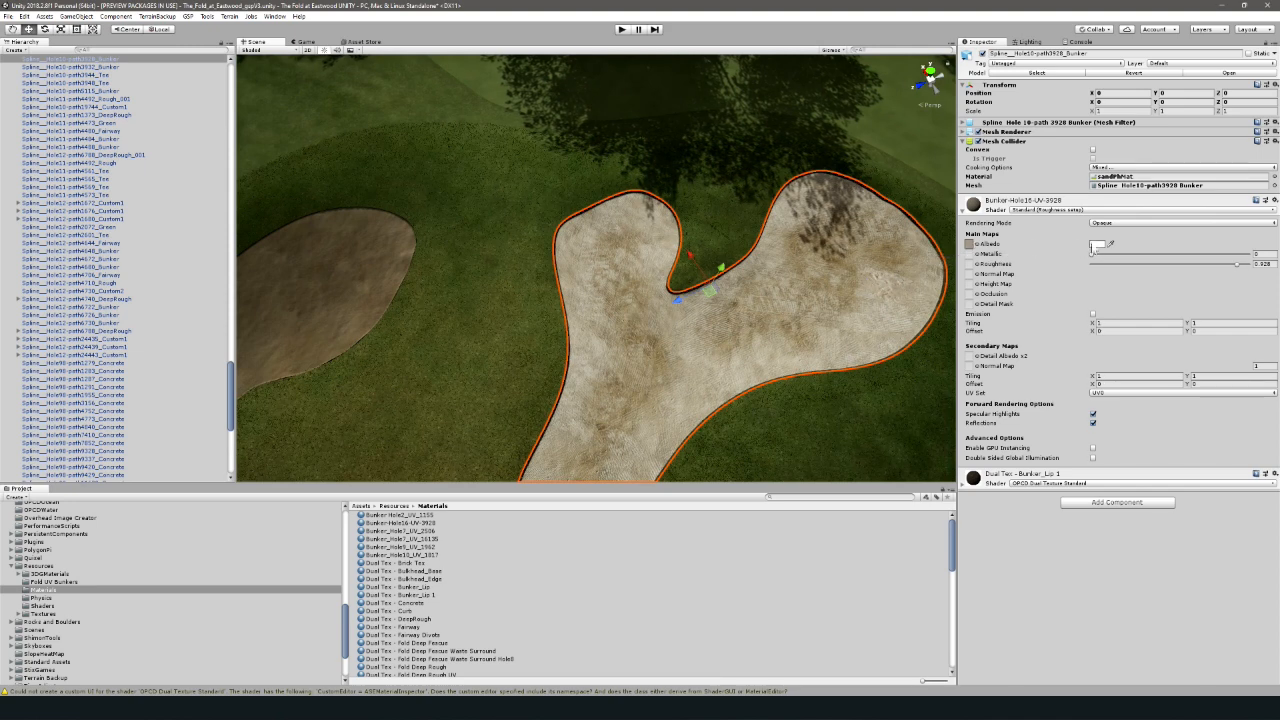
left_click(1097, 244)
left_click(1160, 510)
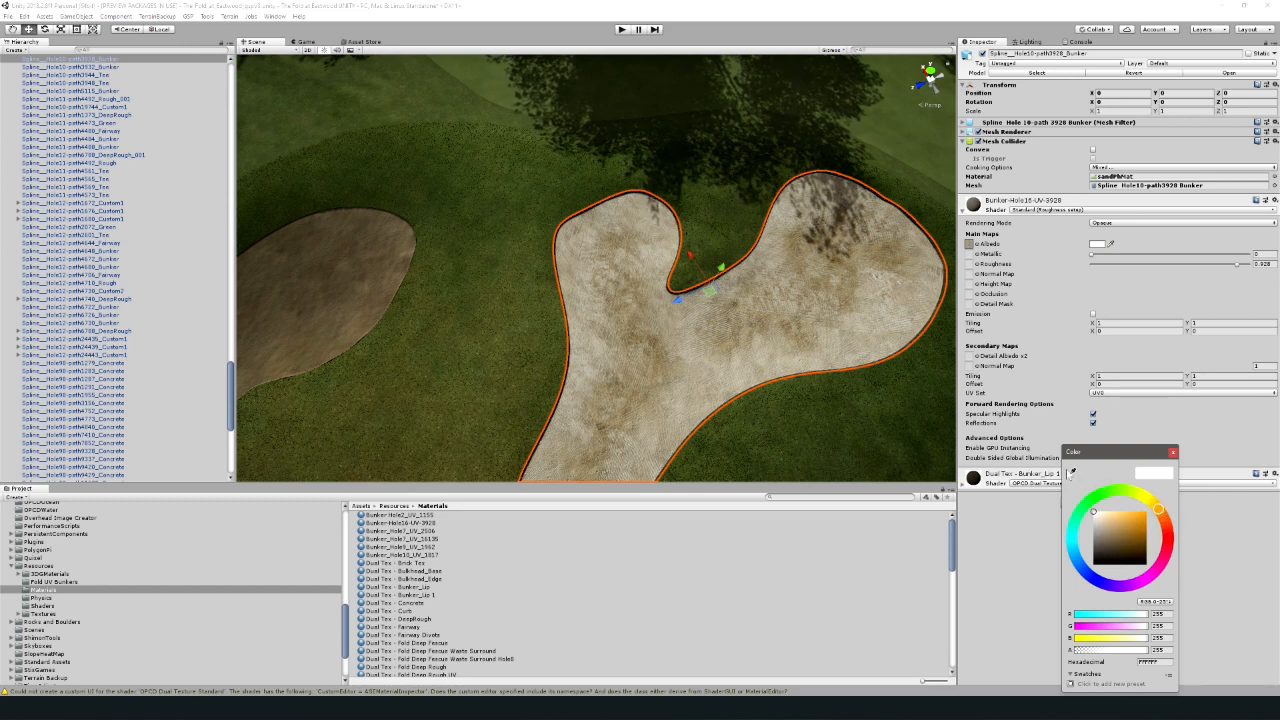
left_click(1071, 472)
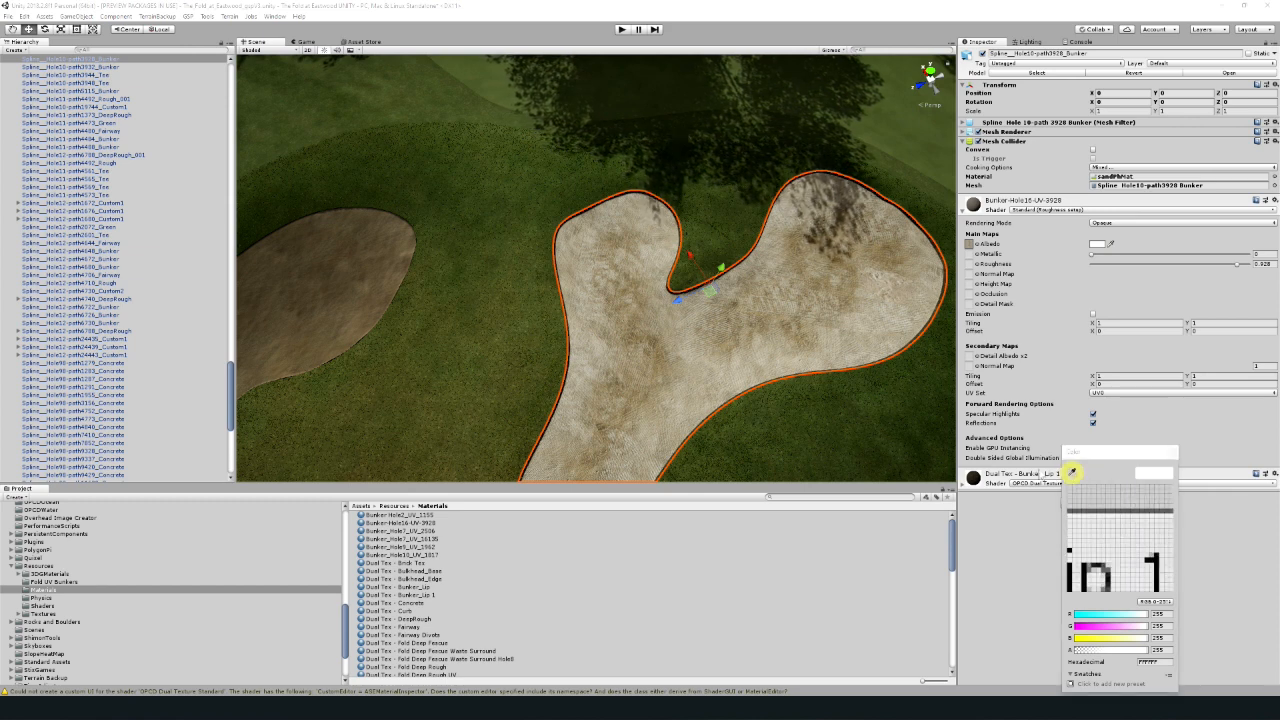
left_click(307, 280)
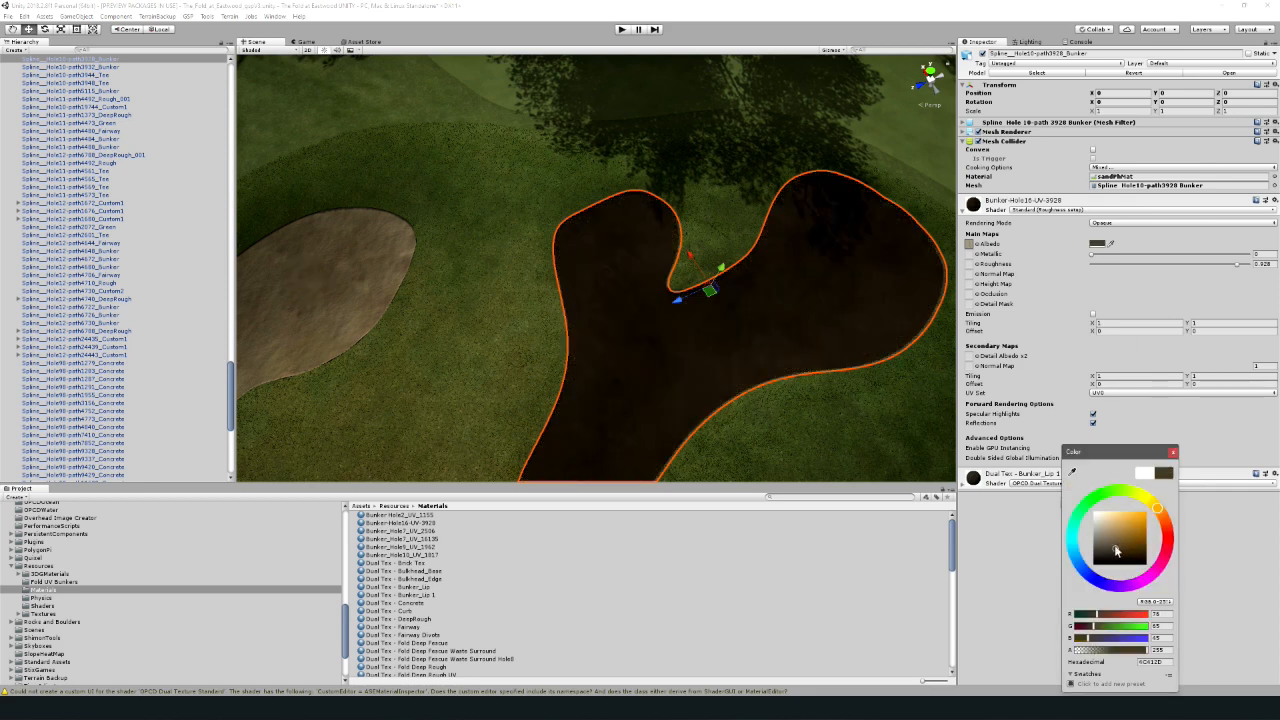
mouse_move(1116, 550)
left_mouse_down()
mouse_move(1115, 519)
mouse_move(1098, 526)
left_mouse_up()
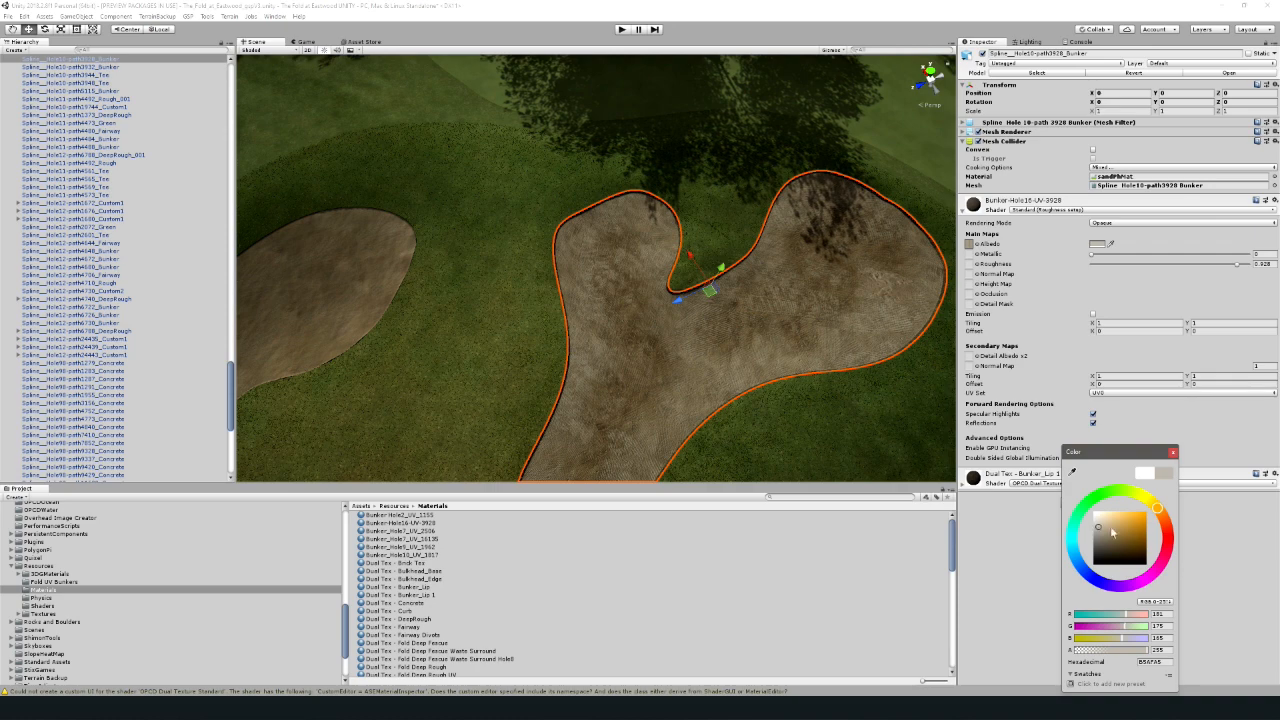
left_click(1173, 452)
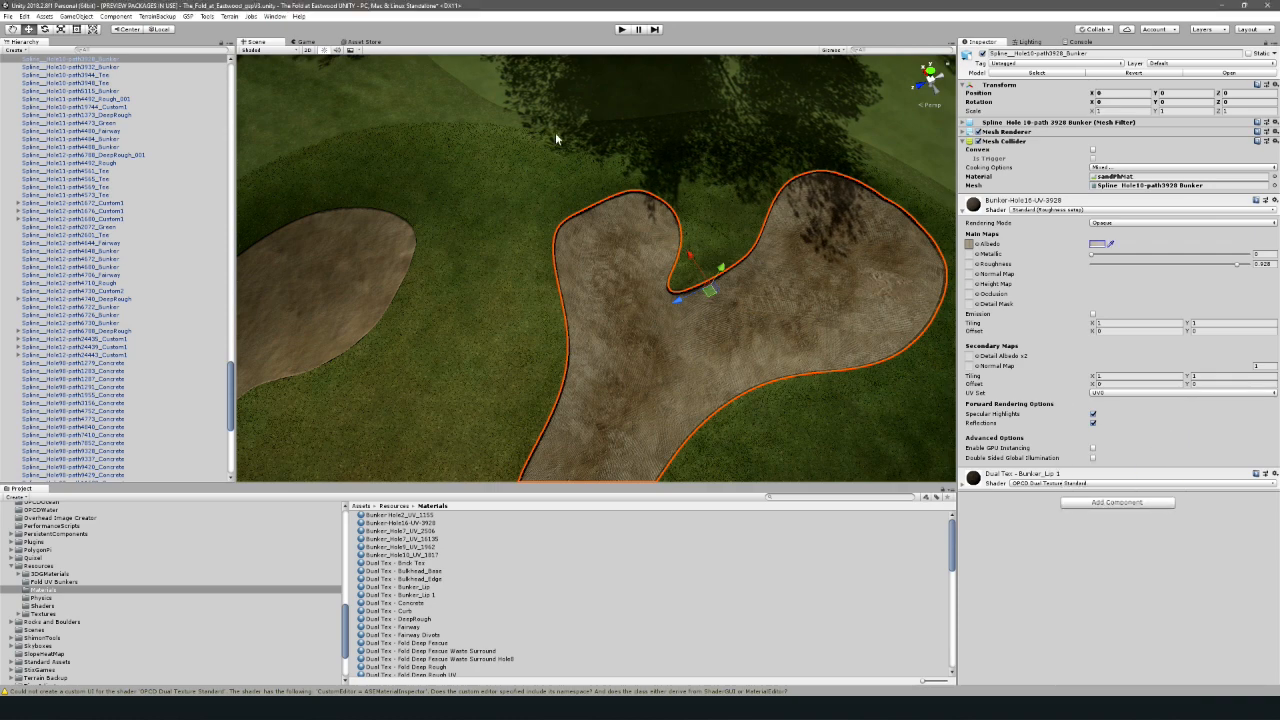
- Inspect the tinted bunker's sand texture up close, from the rake lines to the footprints beside the tree shadow
left_click(499, 146)
scroll(690, 277, "up", 2)
left_click_drag(600, 303, 540, 272)
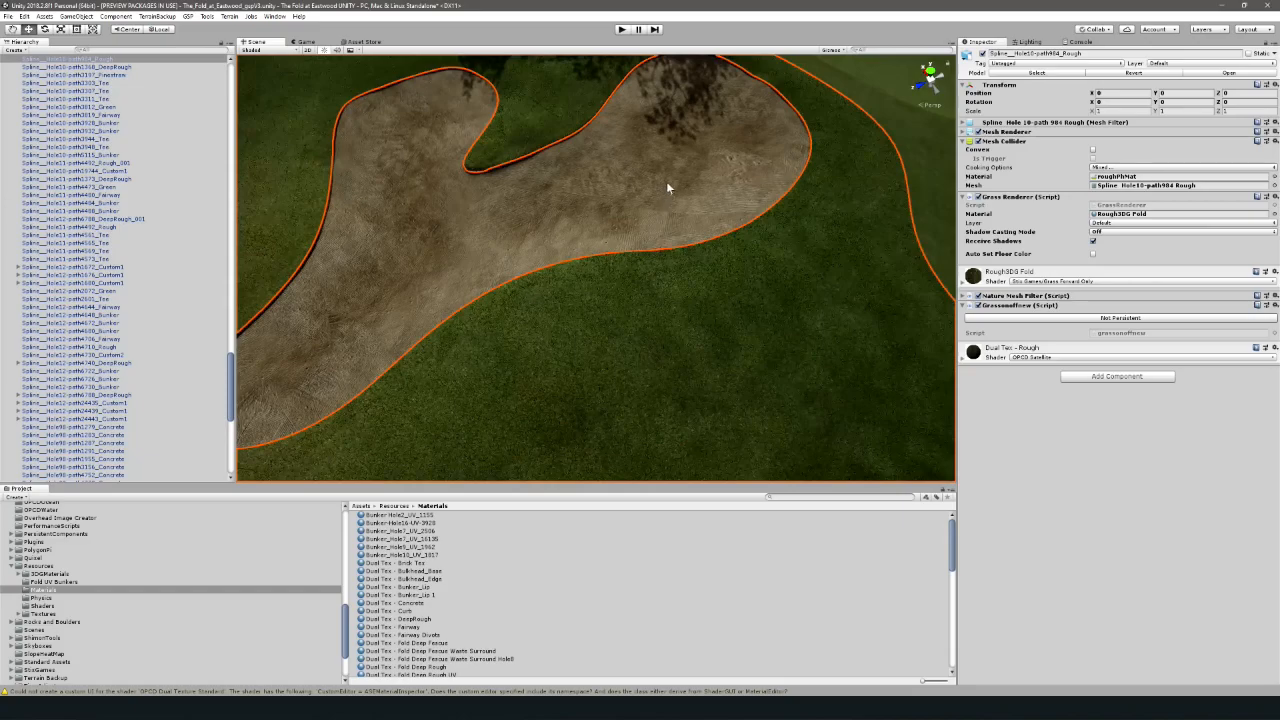
scroll(668, 185, "up", 8)
left_click_drag(689, 266, 691, 180)
left_click_drag(670, 285, 769, 347)
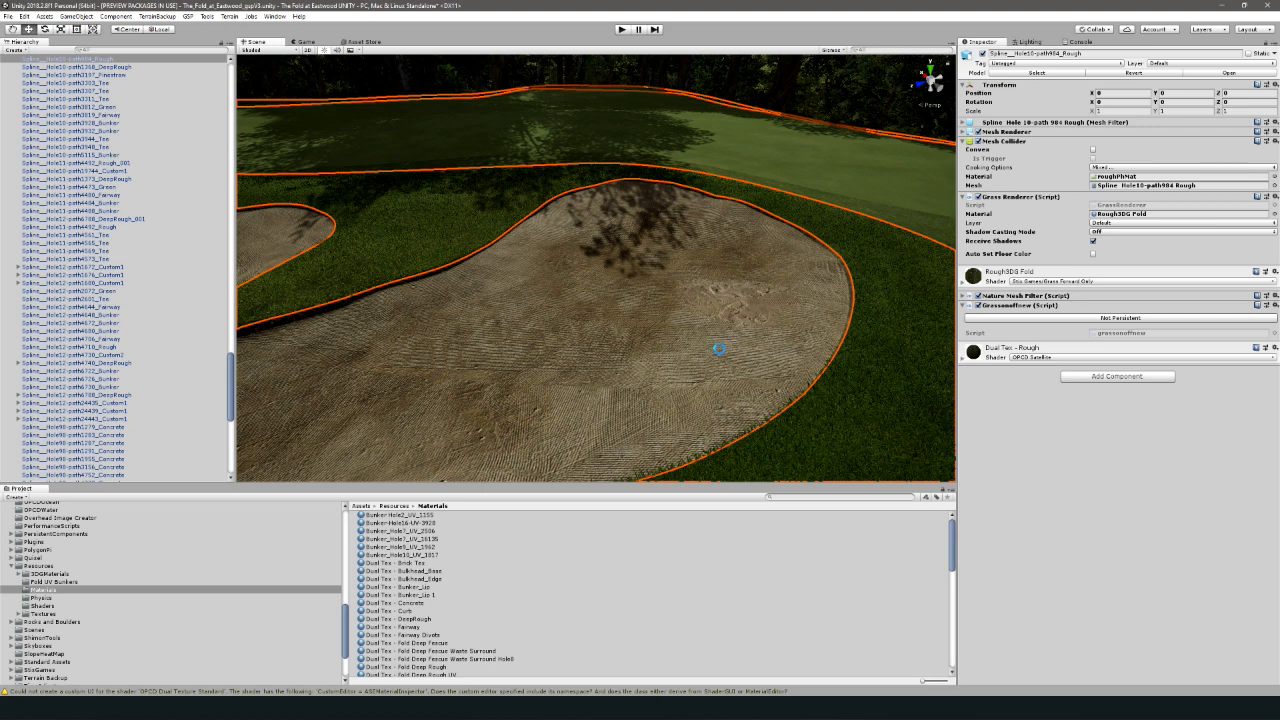
left_click_drag(604, 355, 626, 363)
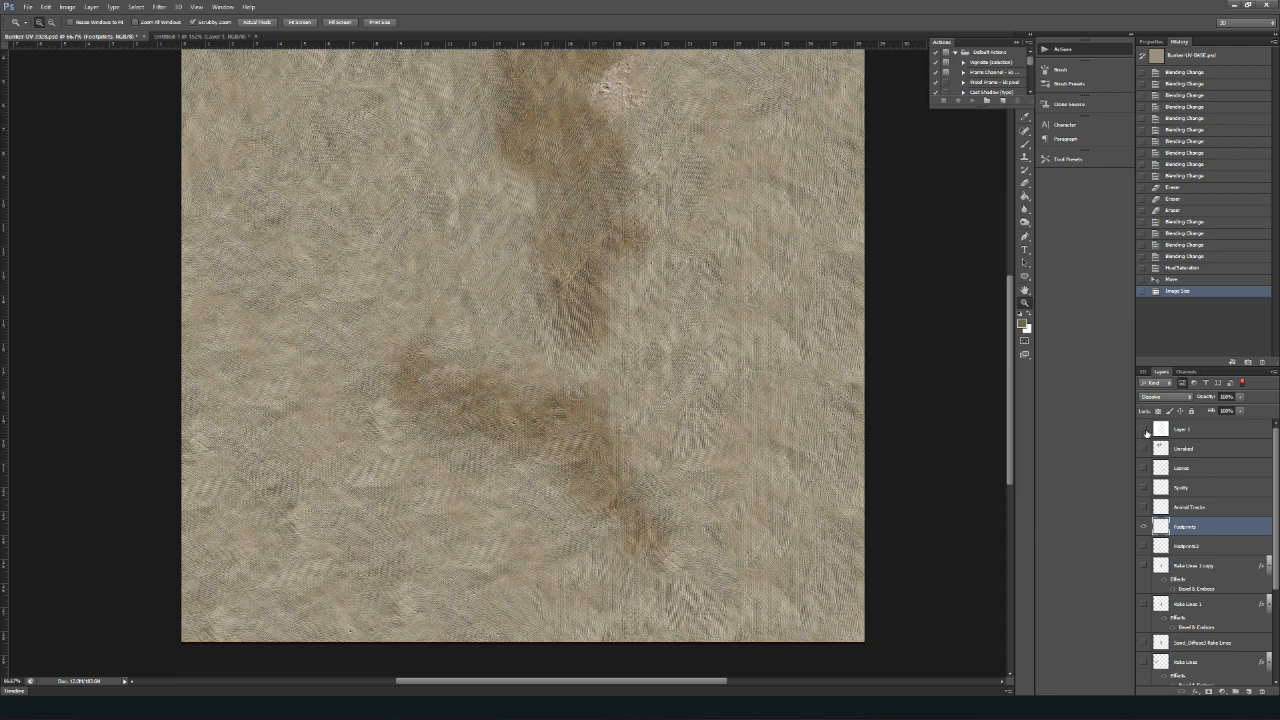
- Switch to the bunker texture in Photoshop, show Layer 1 with the bunker outline, and review the layer stack
left_click(1144, 429)
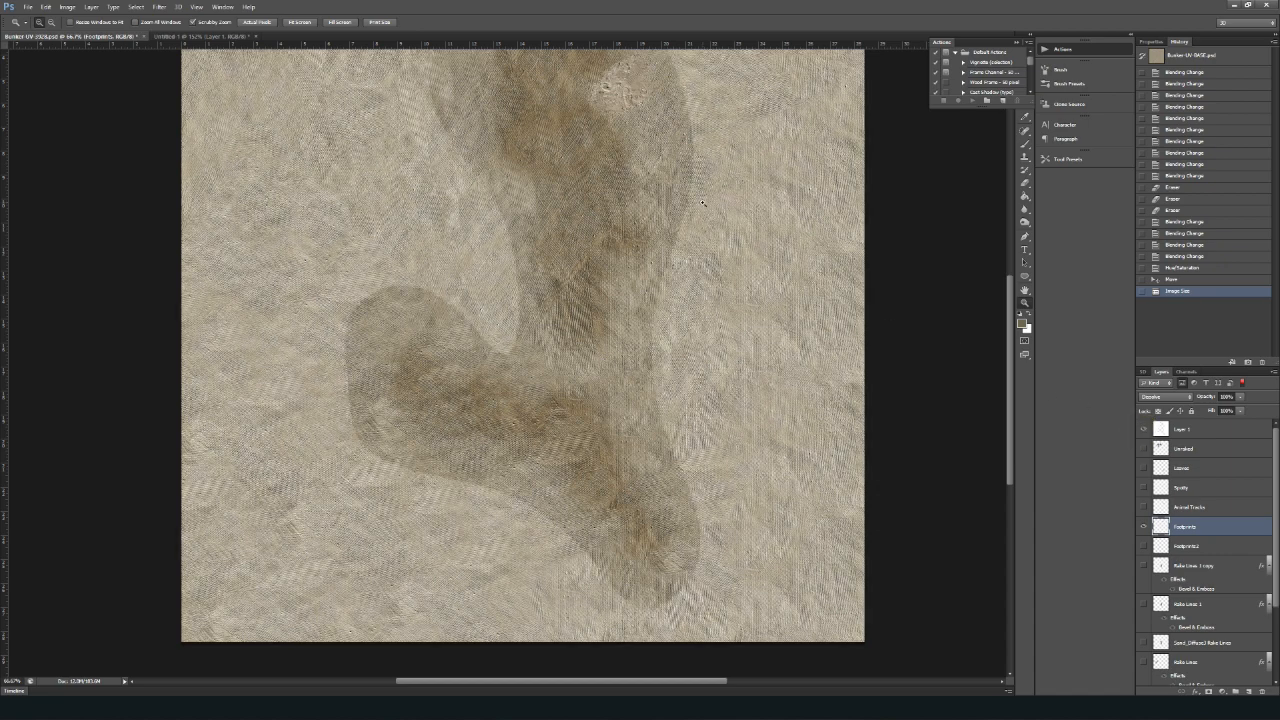
left_click_drag(681, 186, 689, 275)
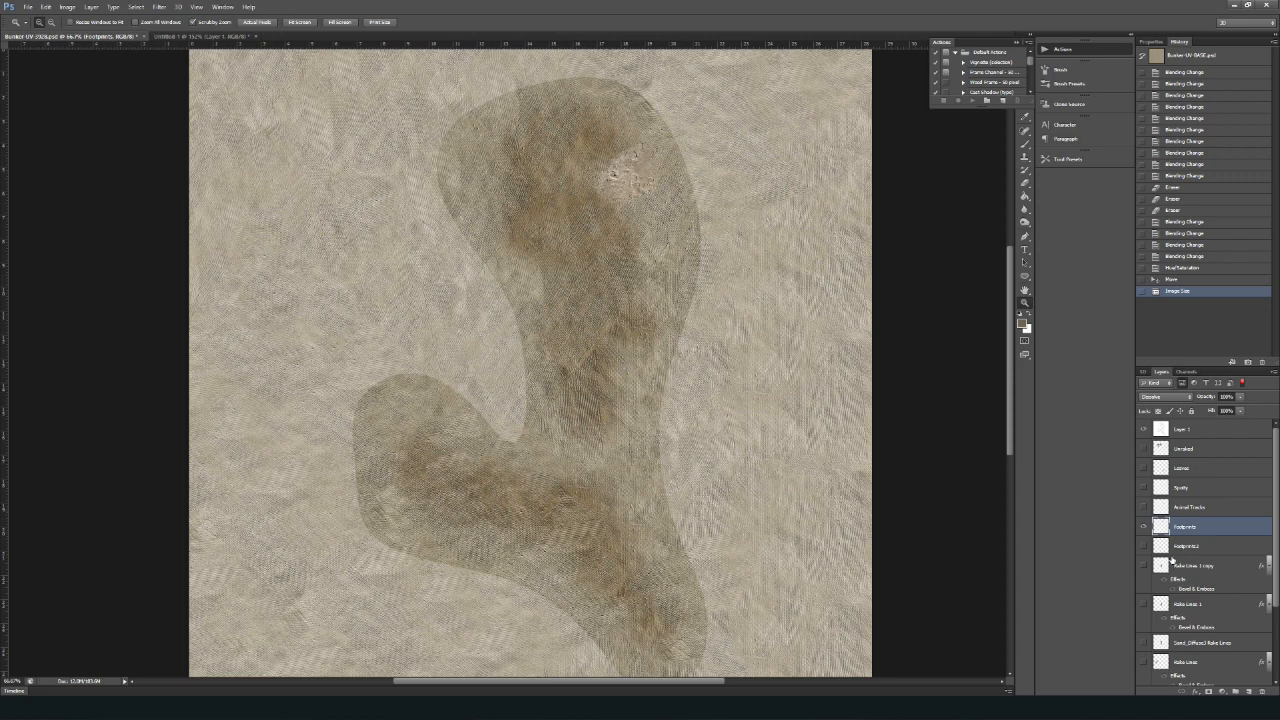
left_click_drag(1277, 461, 1278, 527)
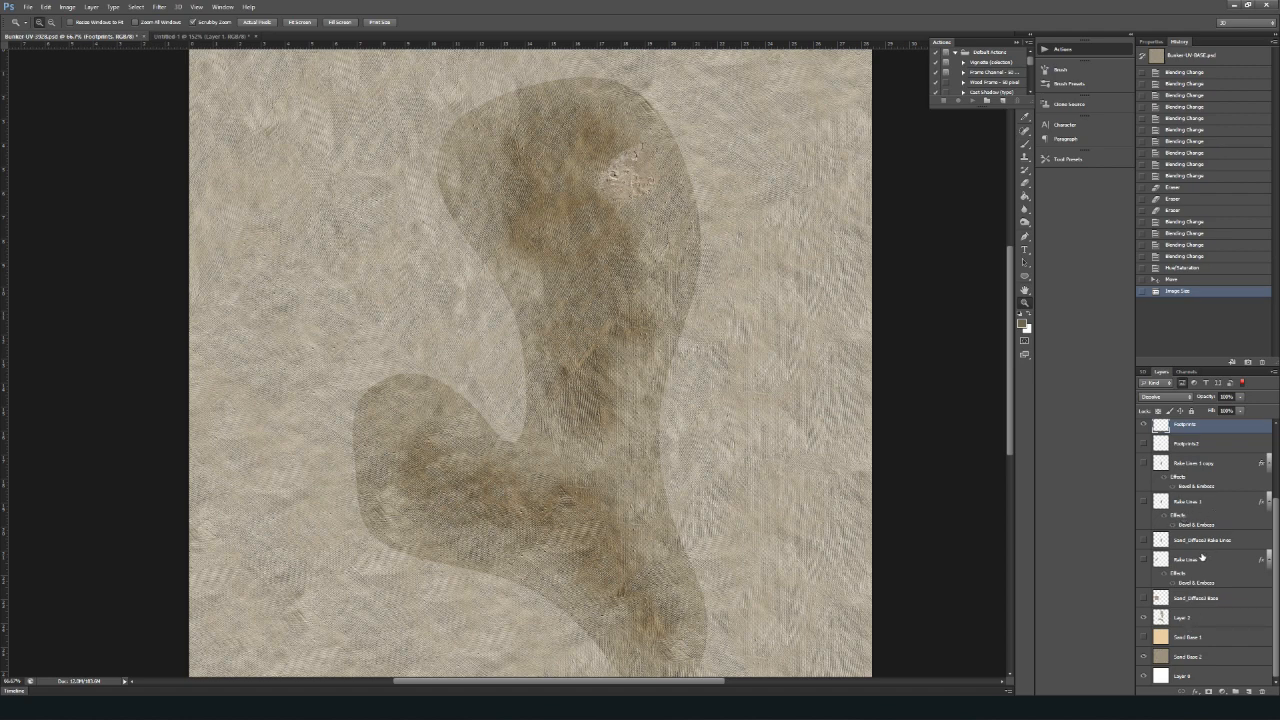
scroll(1199, 569, "up", 3)
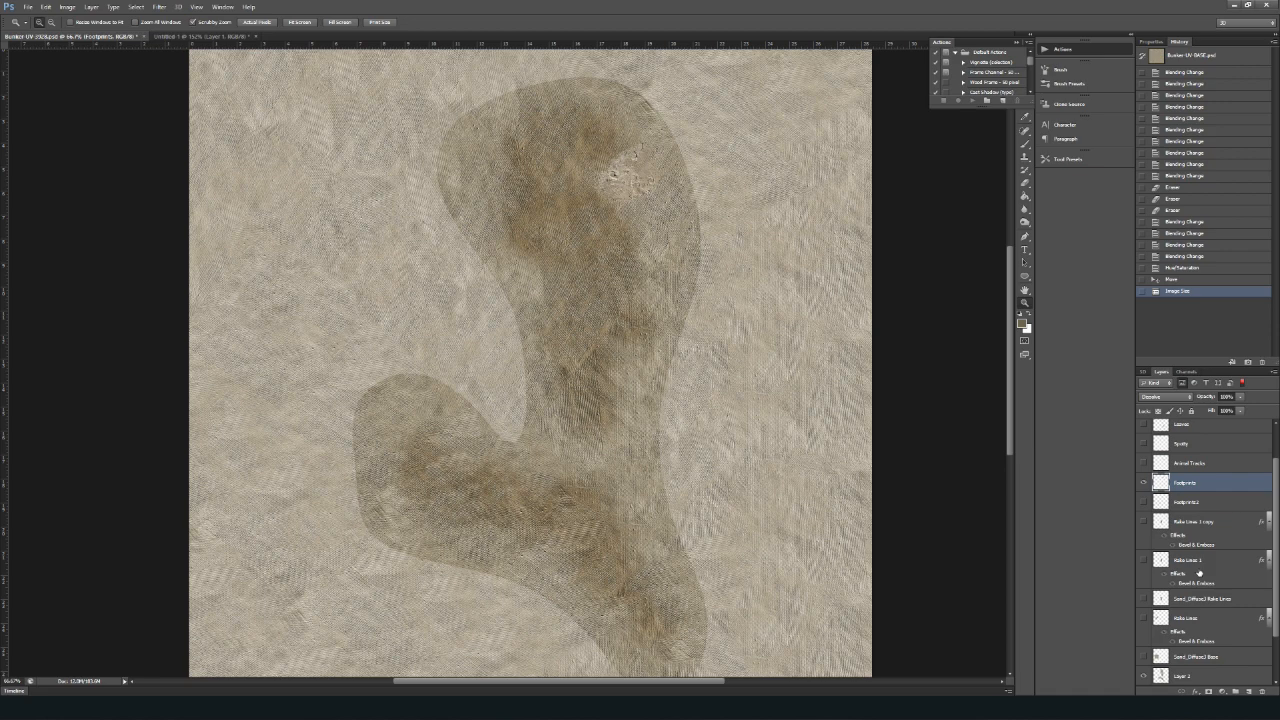
scroll(1199, 572, "up", 2)
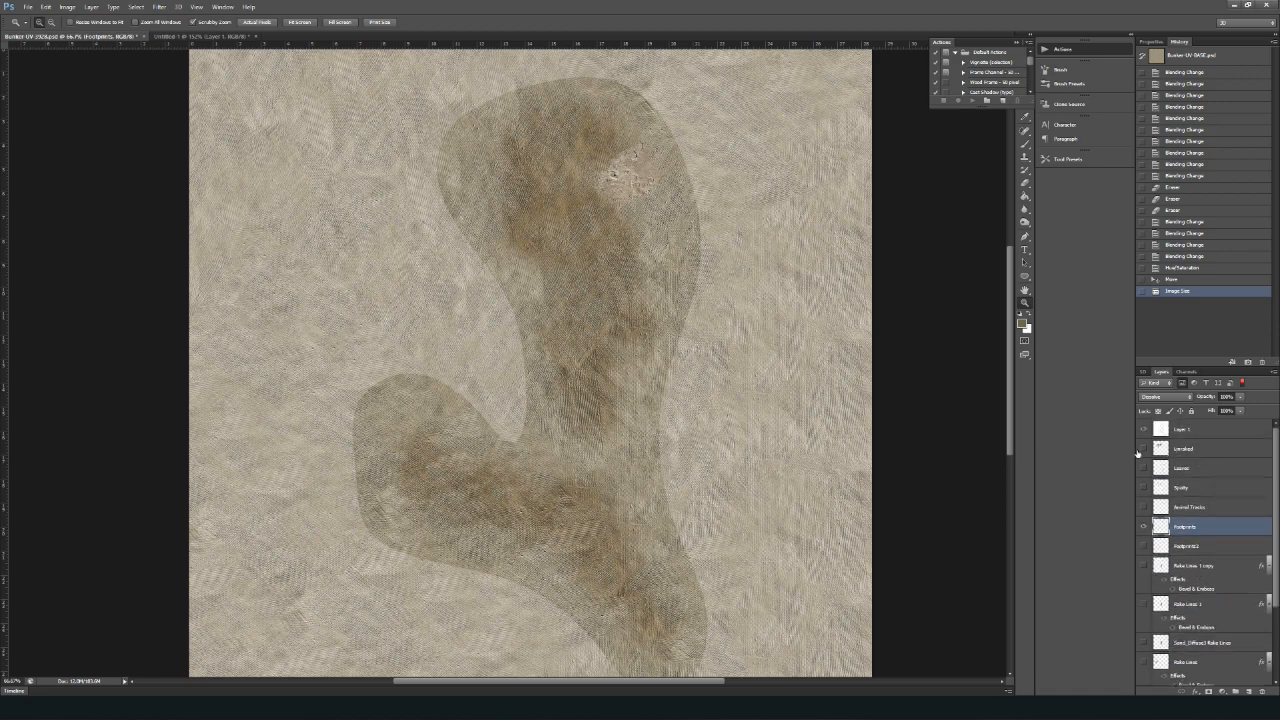
- Show the Unraked layer and move its dark sand patch into the lower lobe of the bunker shape
left_click(1143, 448)
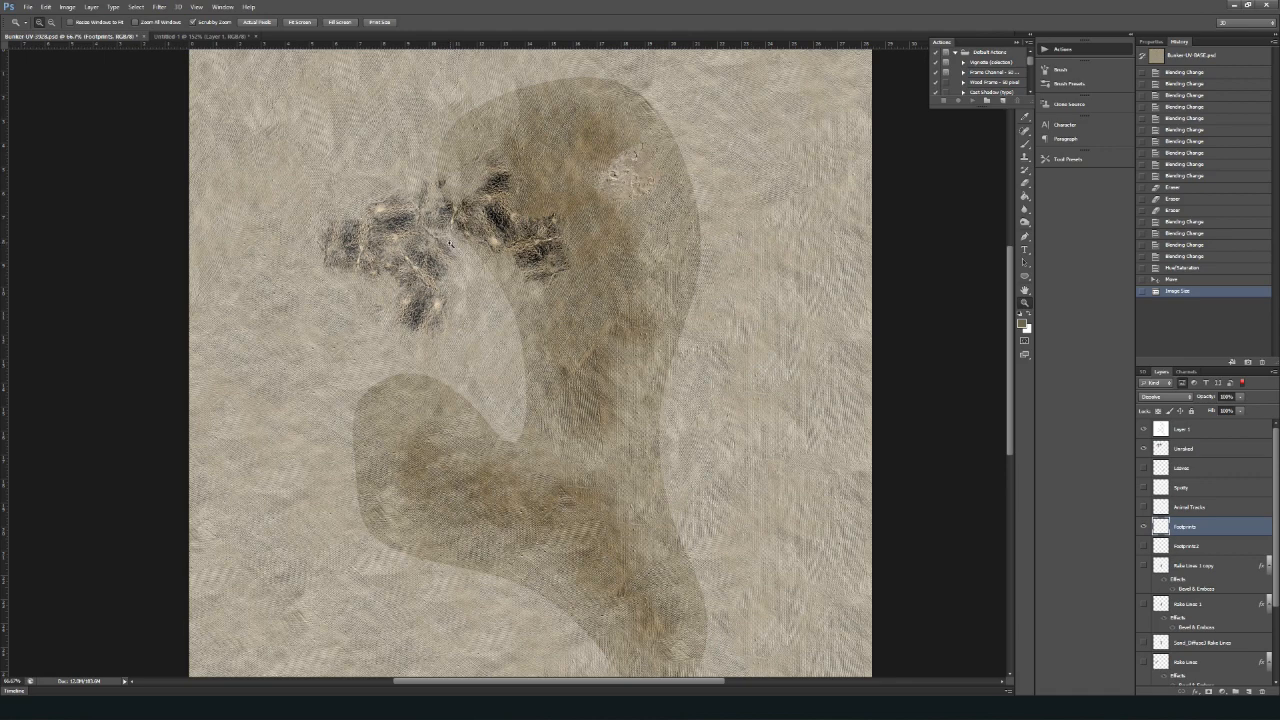
key("v")
mouse_move(413, 237)
left_mouse_down()
mouse_move(508, 298)
mouse_move(420, 250)
left_mouse_up()
right_click(370, 242)
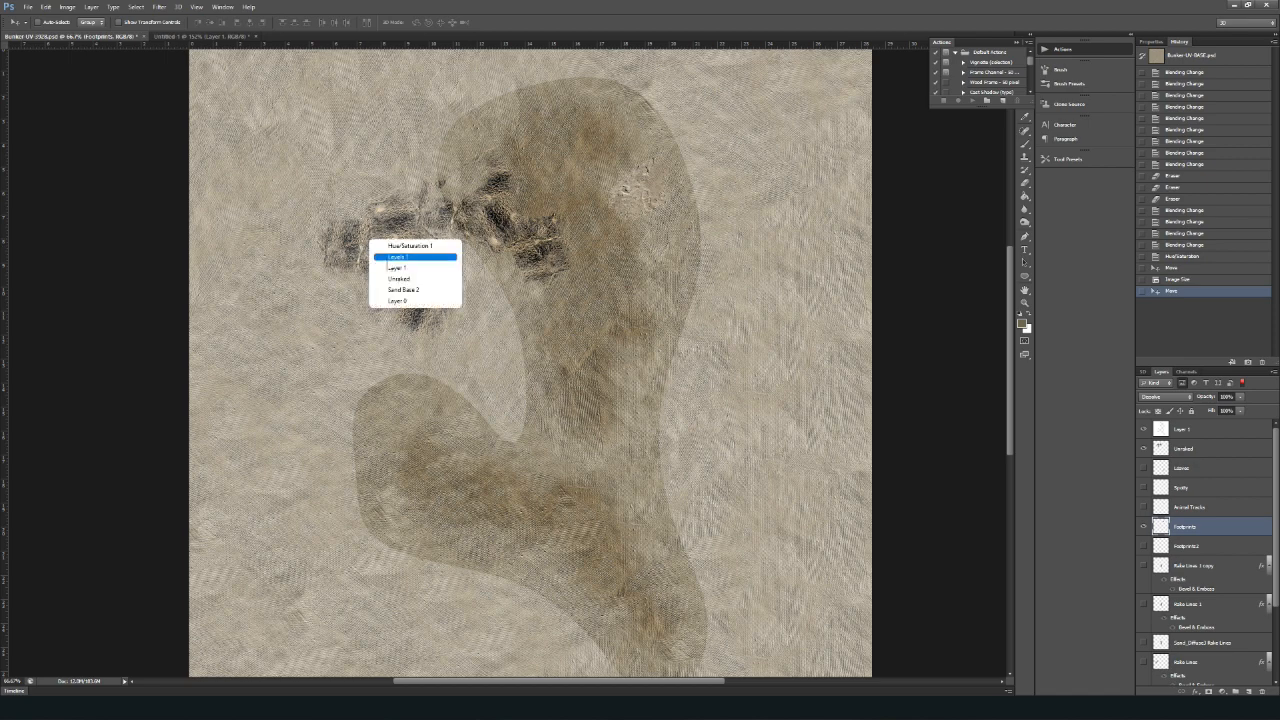
left_click(398, 278)
mouse_move(376, 243)
left_mouse_down()
mouse_move(458, 380)
mouse_move(484, 472)
mouse_move(447, 474)
mouse_move(433, 446)
mouse_move(436, 471)
mouse_move(424, 467)
mouse_move(432, 444)
left_mouse_up()
- Erase the outer edges of the unraked sand patch so it fits inside the bunker's lower lobe
key("b")
mouse_move(500, 377)
left_mouse_down()
mouse_move(600, 470)
mouse_move(560, 480)
mouse_move(481, 390)
mouse_move(512, 442)
left_mouse_up()
left_click_drag(447, 398, 368, 432)
left_click_drag(382, 480, 380, 500)
left_click(420, 532)
left_click(518, 499)
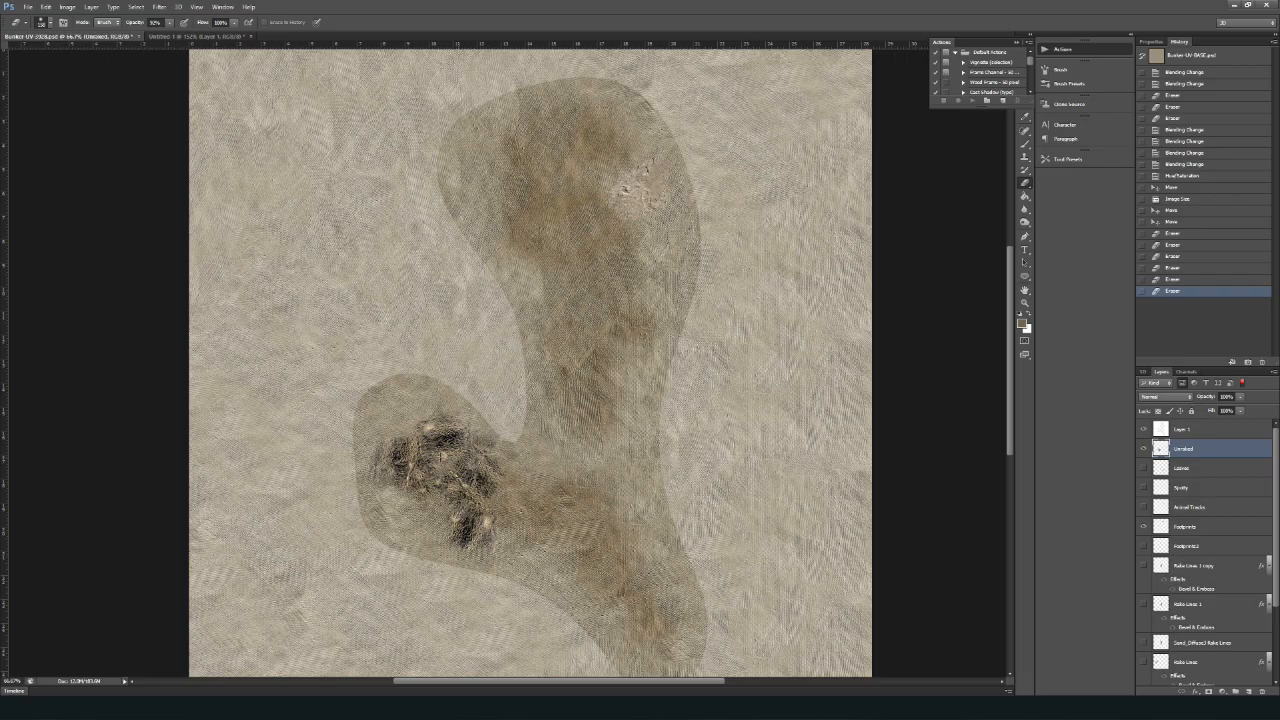
- Brighten the unraked patch with Levels by raising the midtones and setting the output black level to about 45
key("z")
left_click(440, 470)
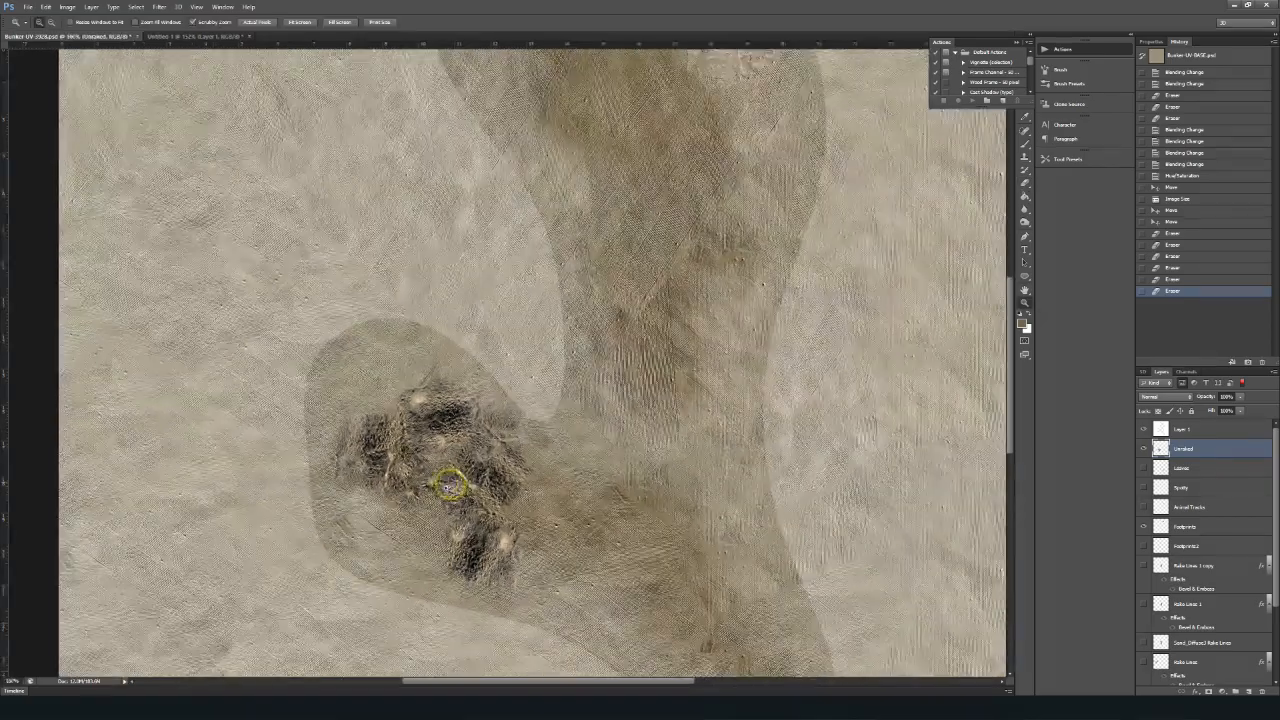
left_click(451, 485)
left_click(449, 486, "alt")
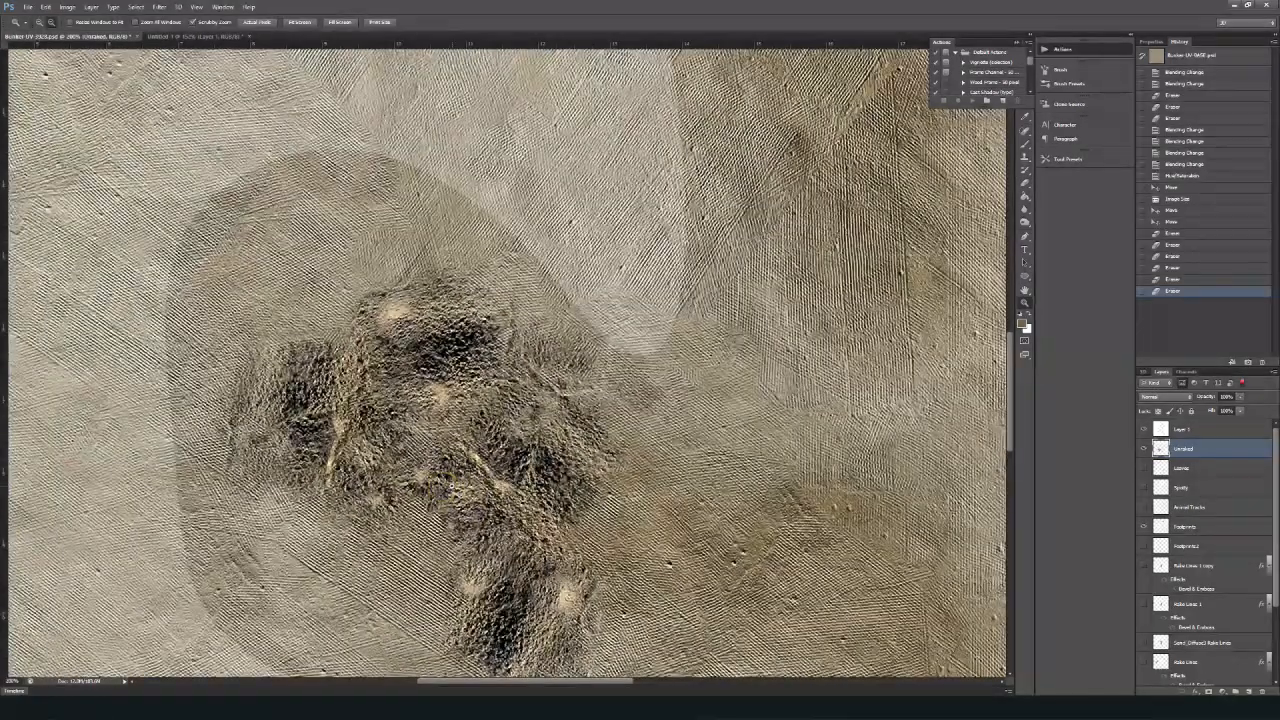
left_click(451, 484, "alt")
key("ctrl+l")
mouse_move(904, 546)
left_mouse_down()
mouse_move(880, 549)
mouse_move(891, 549)
left_mouse_up()
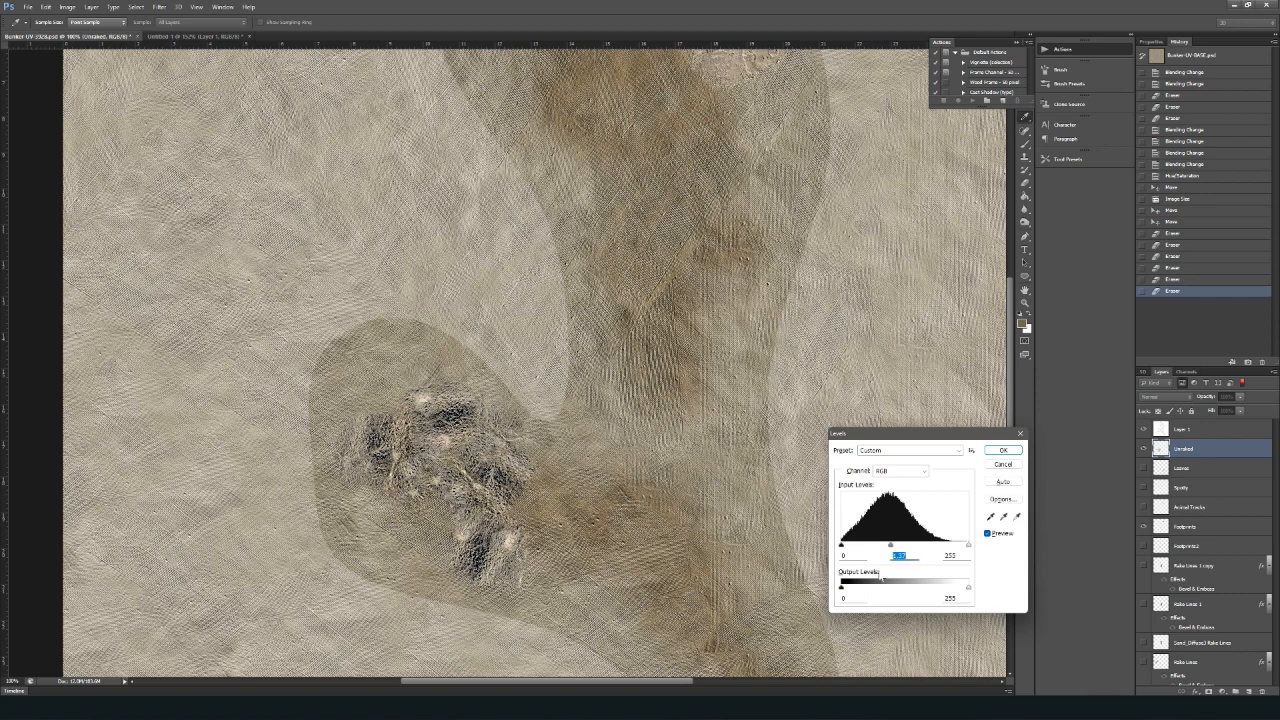
left_click_drag(843, 590, 864, 590)
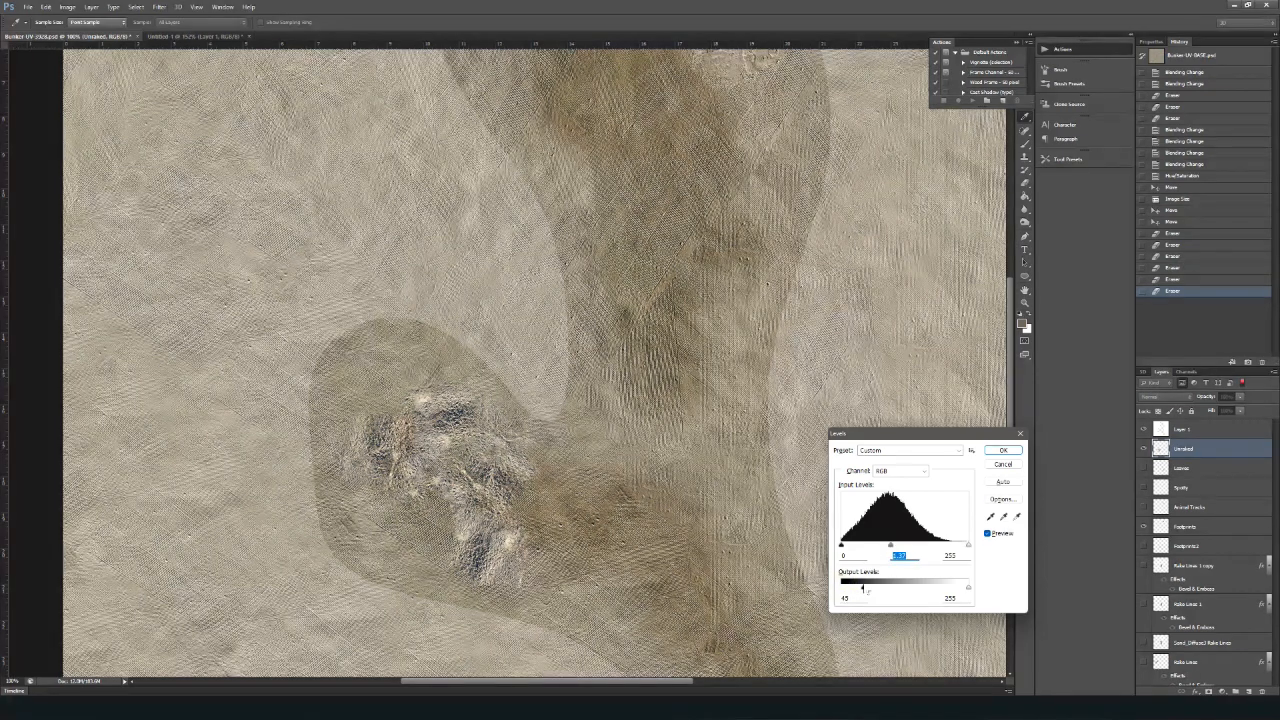
left_click(1003, 450)
- Colorize the unraked patch with Hue/Saturation at hue 38, saturation about 20 and lightness -5
key("ctrl+u")
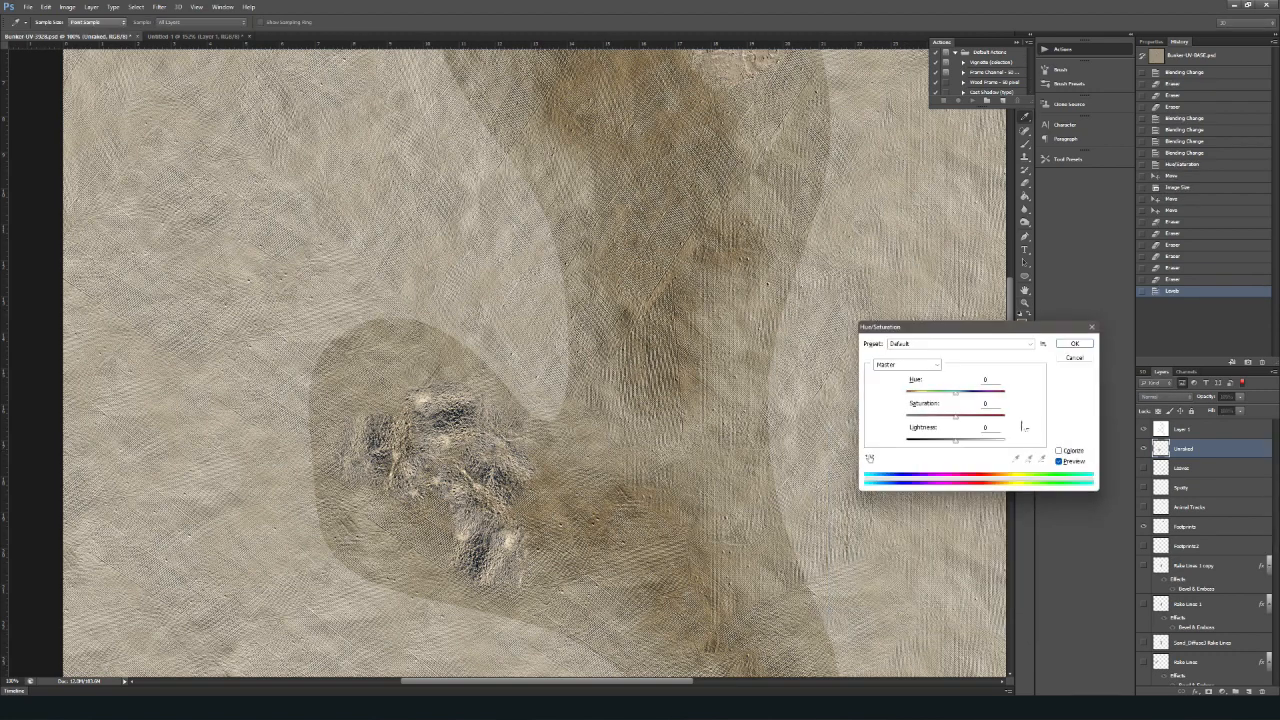
left_click_drag(956, 421, 960, 448)
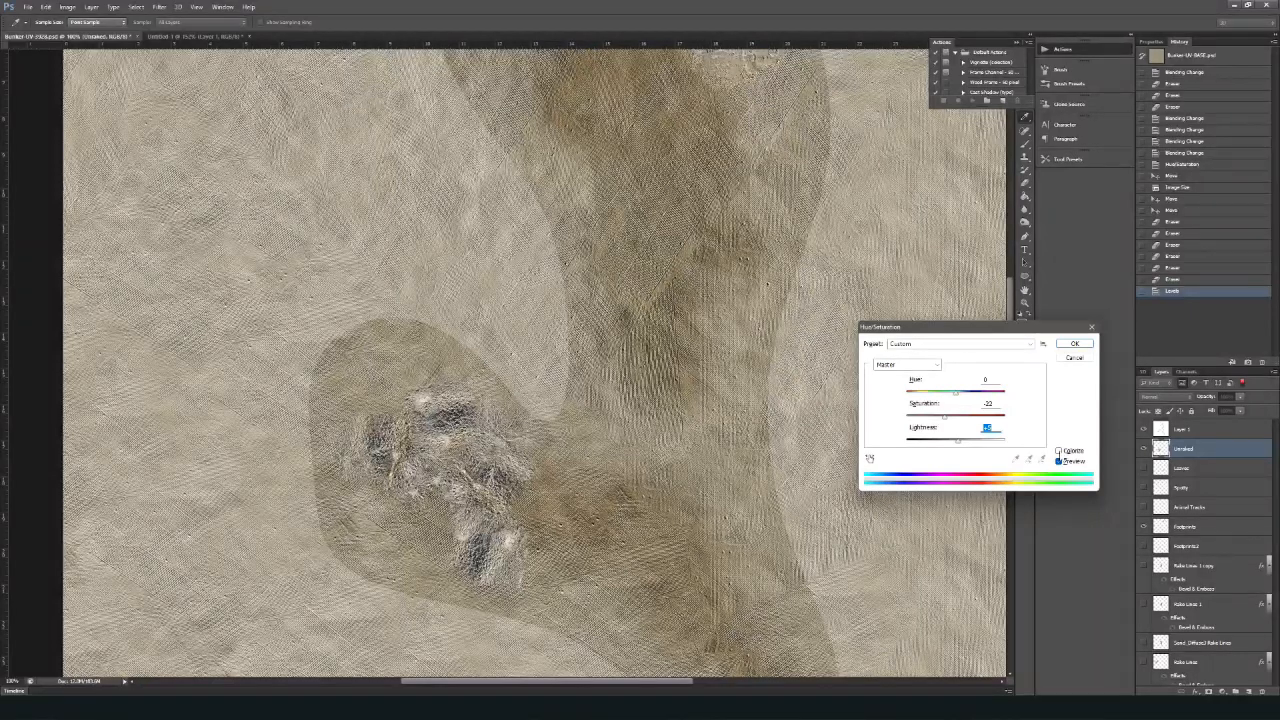
left_click(1059, 451)
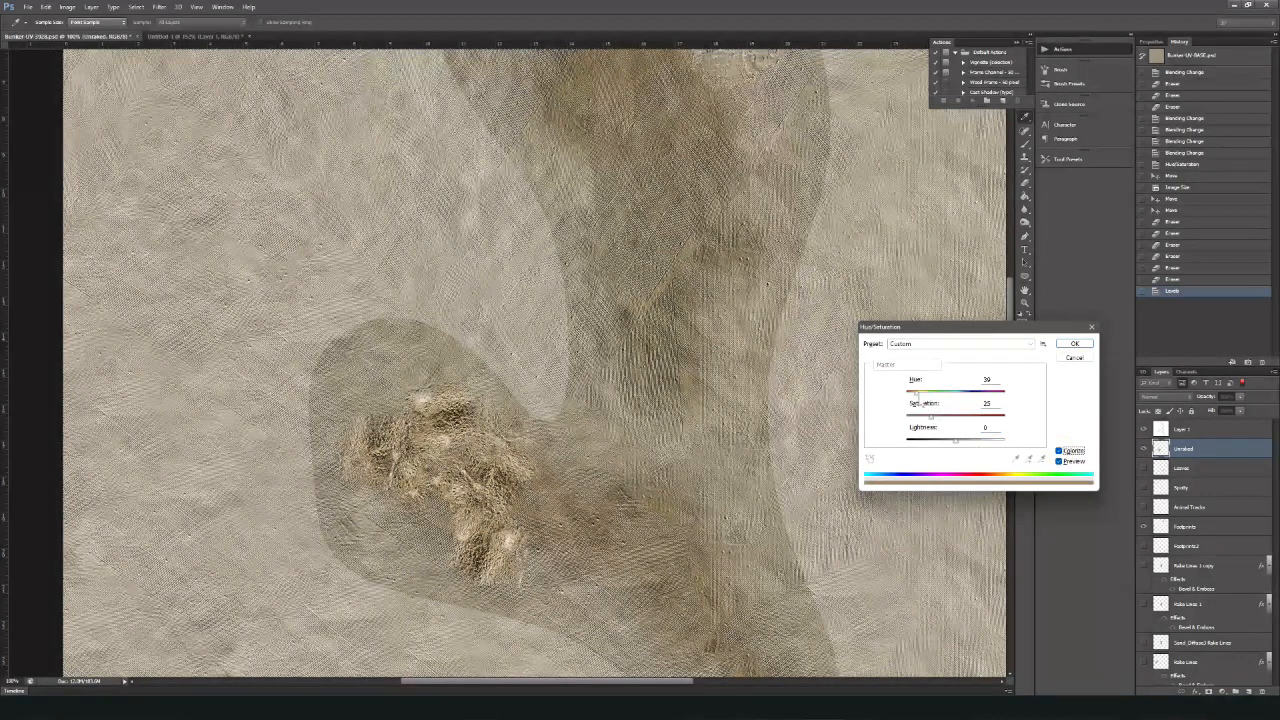
left_click_drag(917, 396, 919, 397)
left_click_drag(955, 445, 955, 446)
left_click_drag(932, 421, 925, 423)
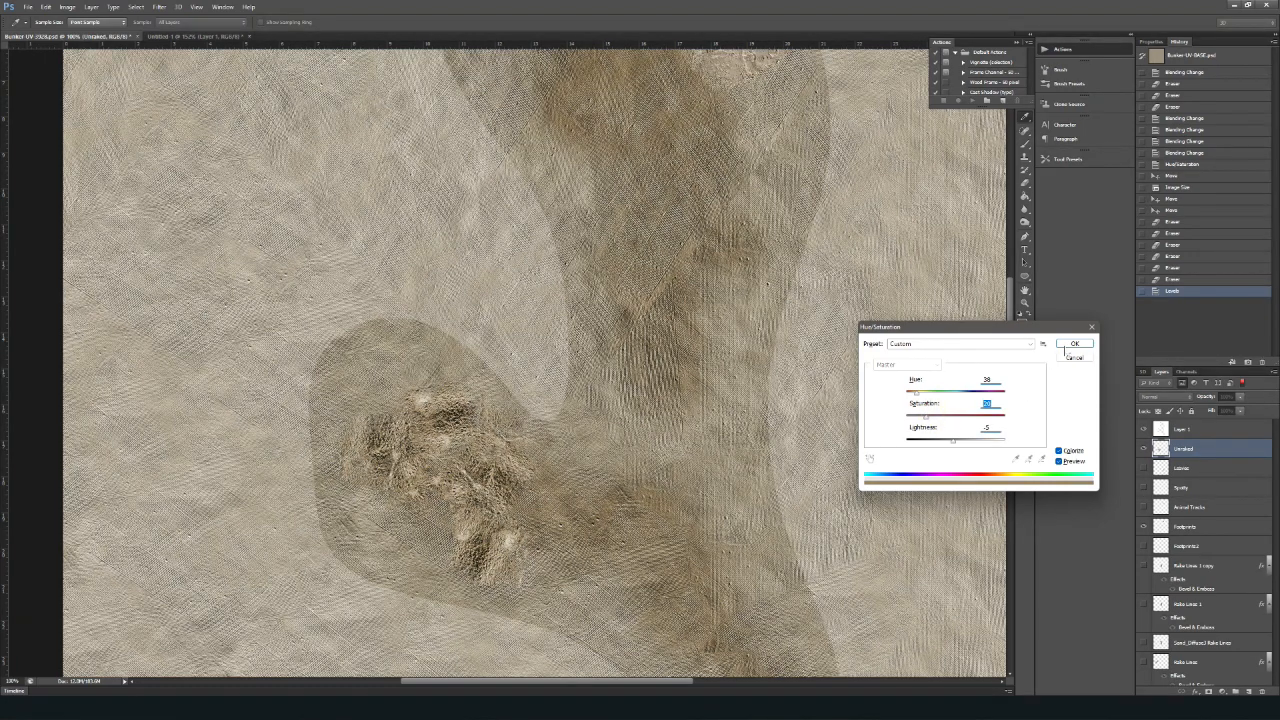
left_click(1067, 347)
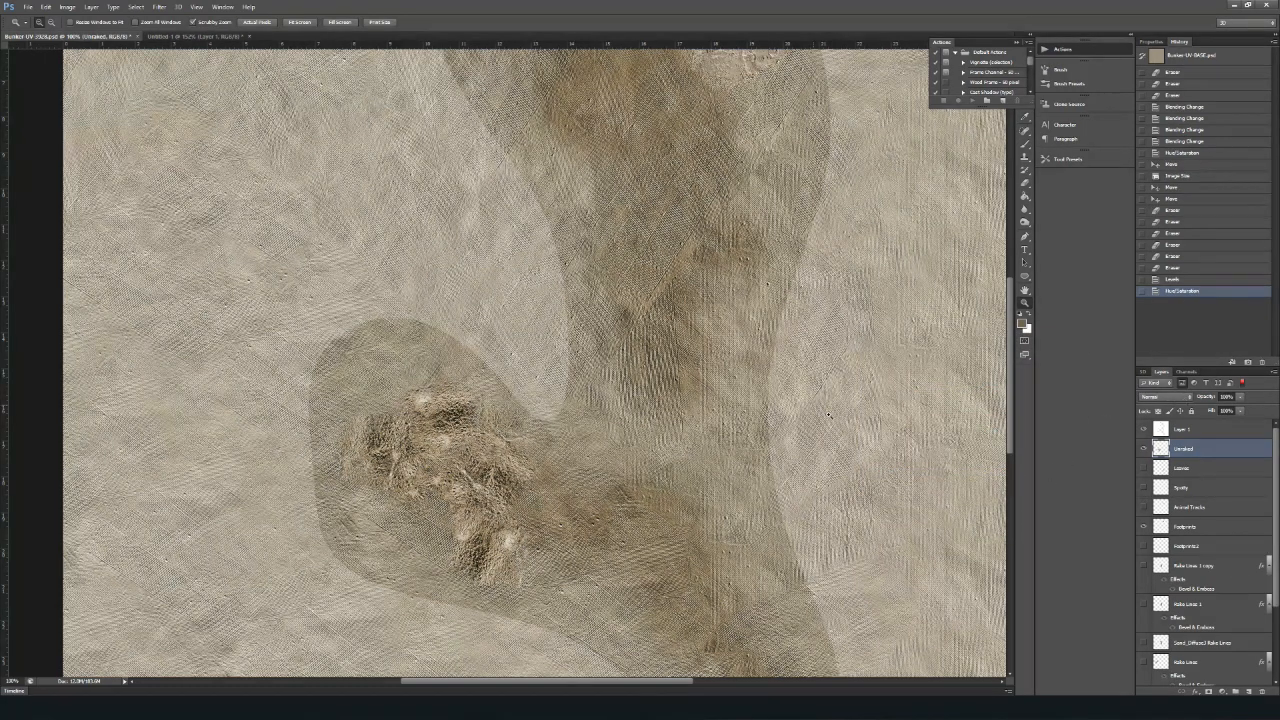
- Try successive blend modes on the Unraked layer and set it to Lighten
left_click(1158, 398)
left_click(1158, 398)
key("Down")
key("Down")
key("Down")
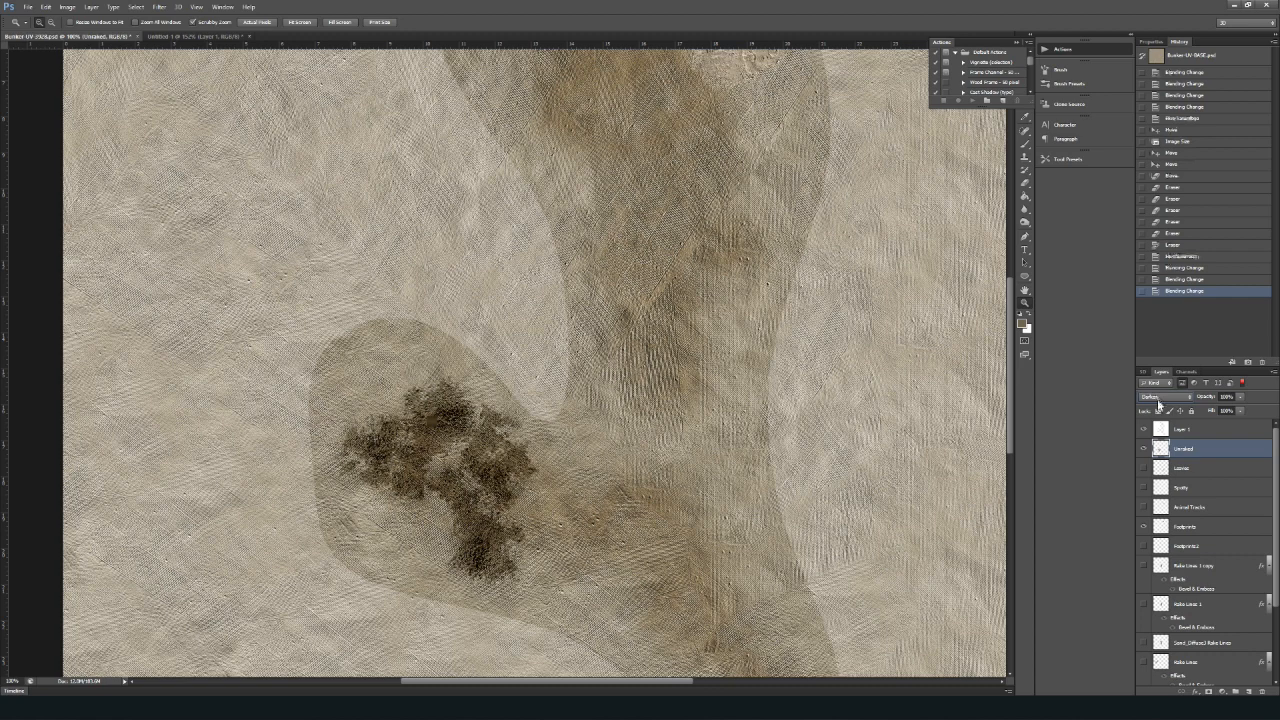
key("Down")
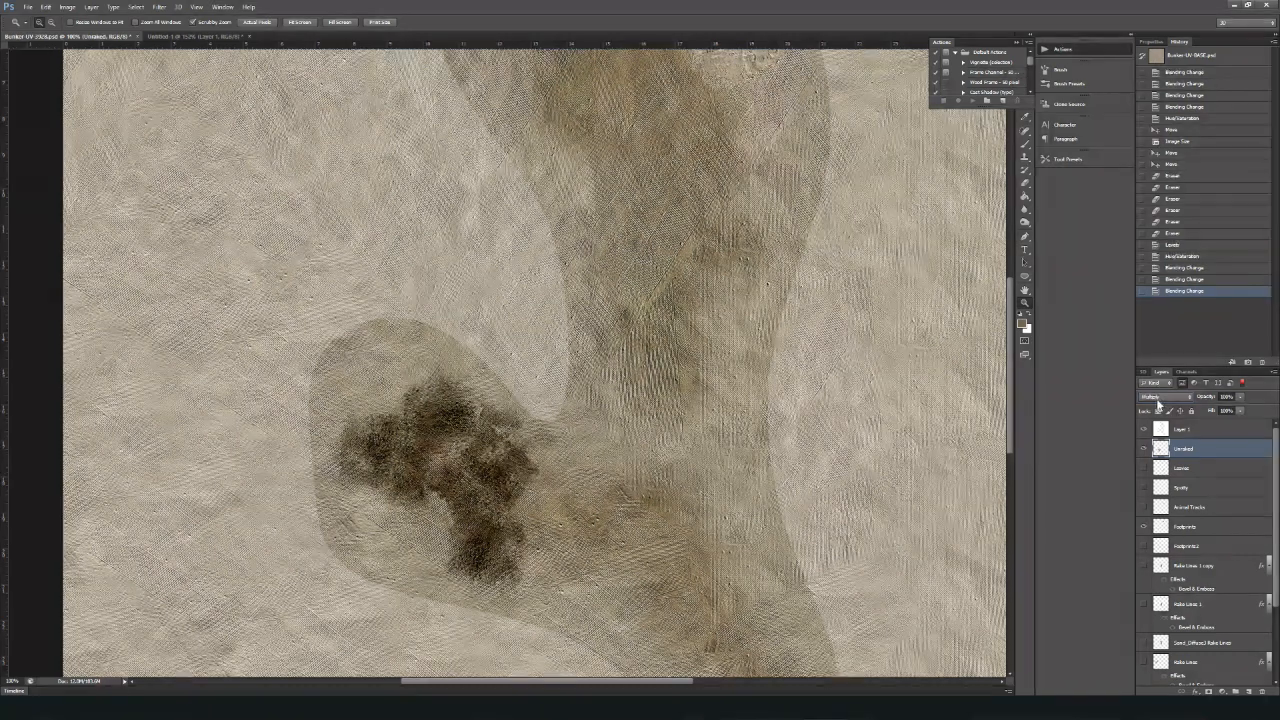
key("Down")
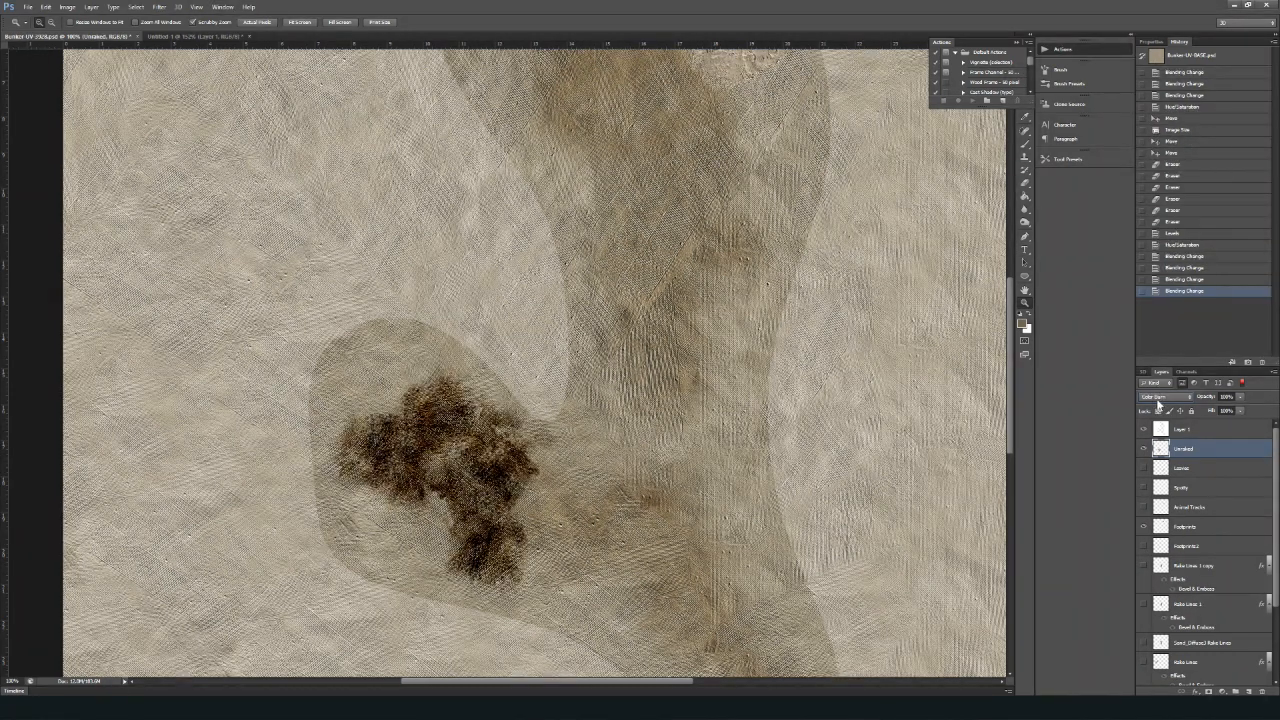
key("Down")
key("Down")
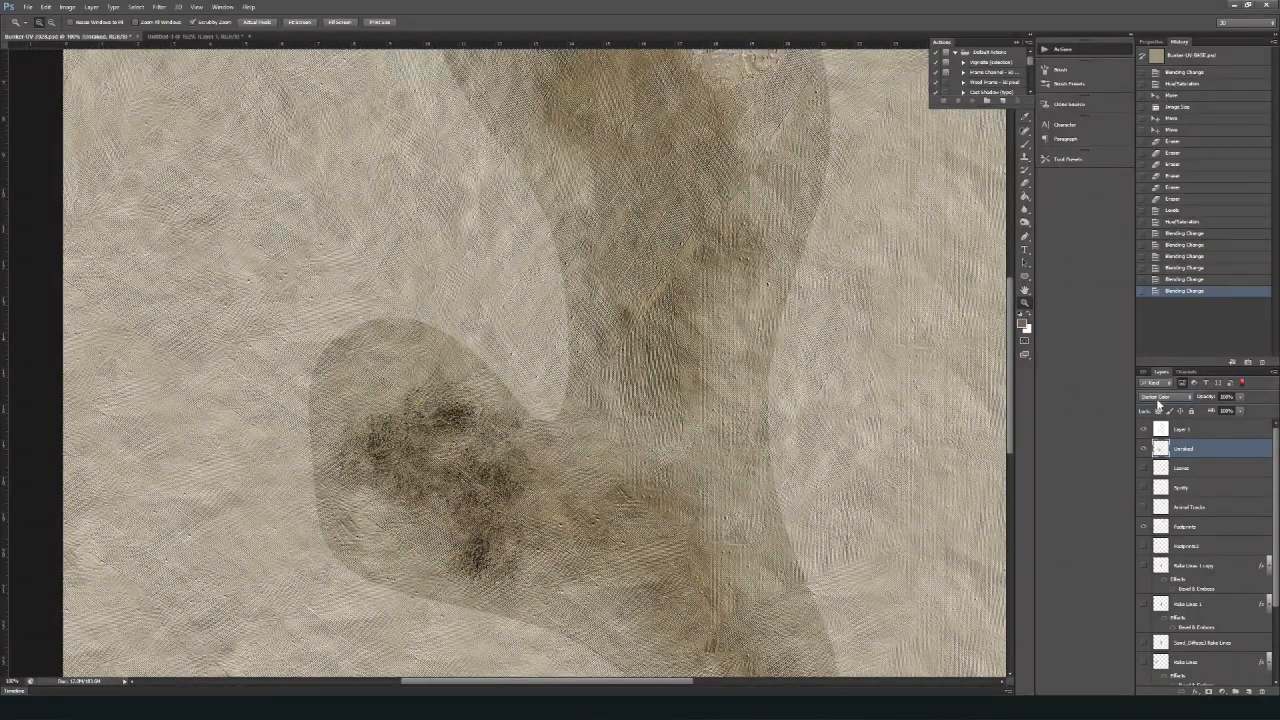
key("Down")
key("Down")
key("Down")
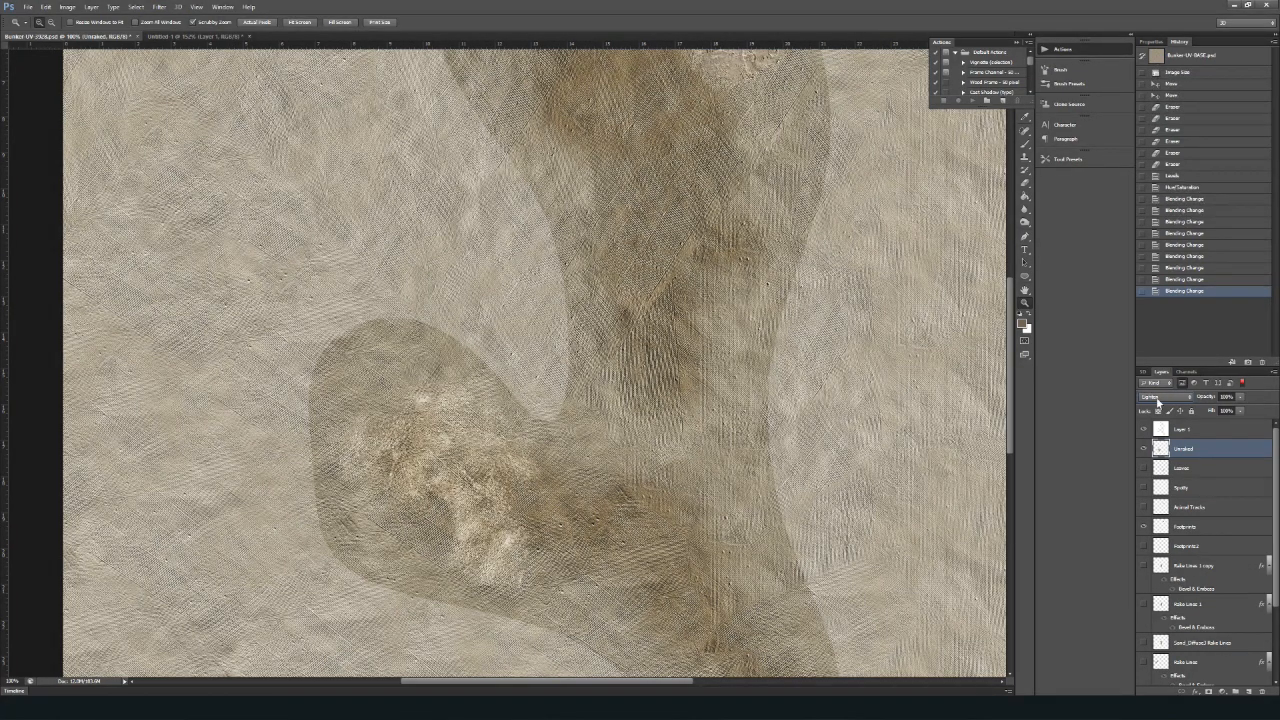
- Show the Leaves layer, shift its leaf cluster sideways into the bunker where the two lobes meet, and hide the layer again
left_click(1185, 467)
left_click(1143, 467)
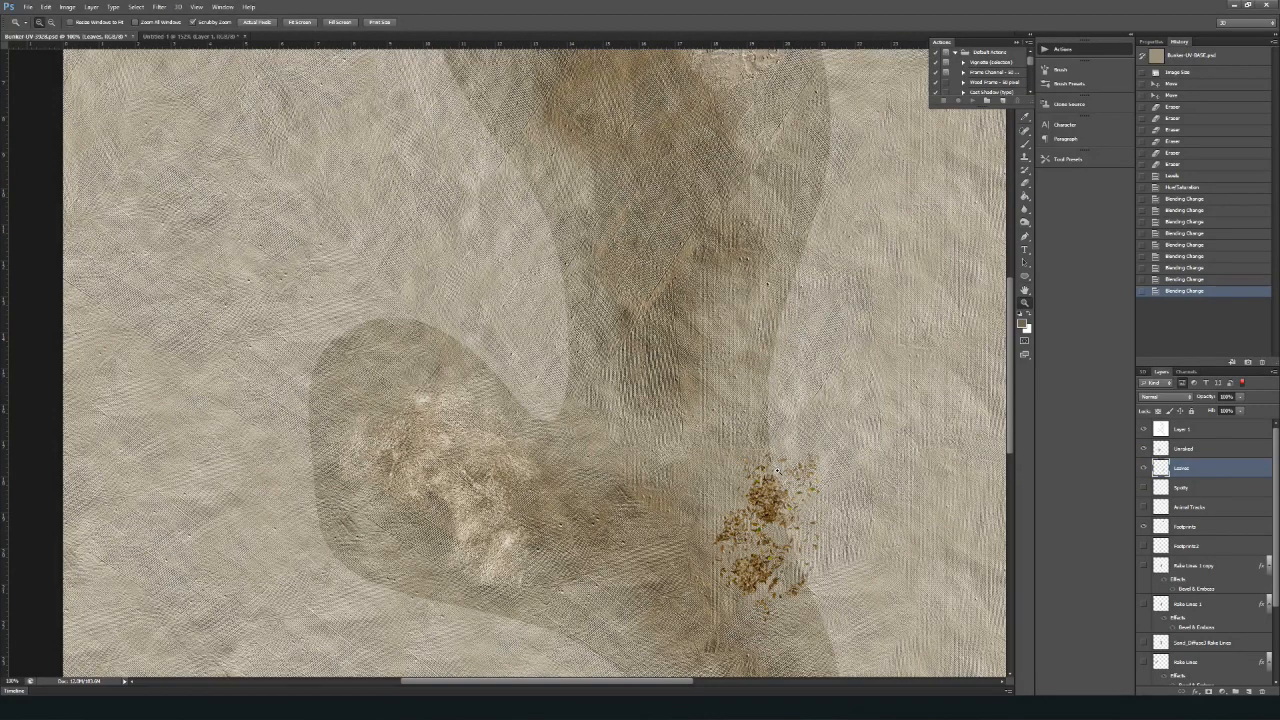
key("v")
key("alt+v")
left_click(762, 518)
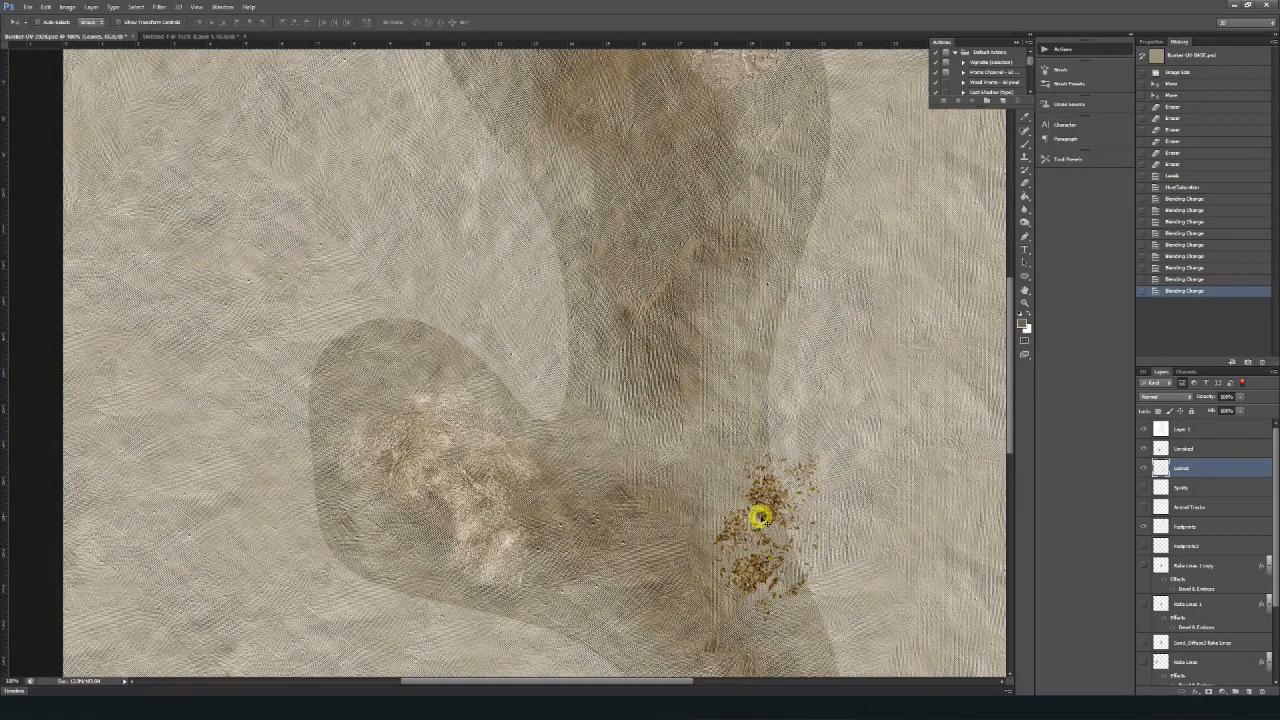
key("z")
left_click(762, 514, "alt")
left_click(762, 513)
key("v")
left_click_drag(762, 510, 705, 510)
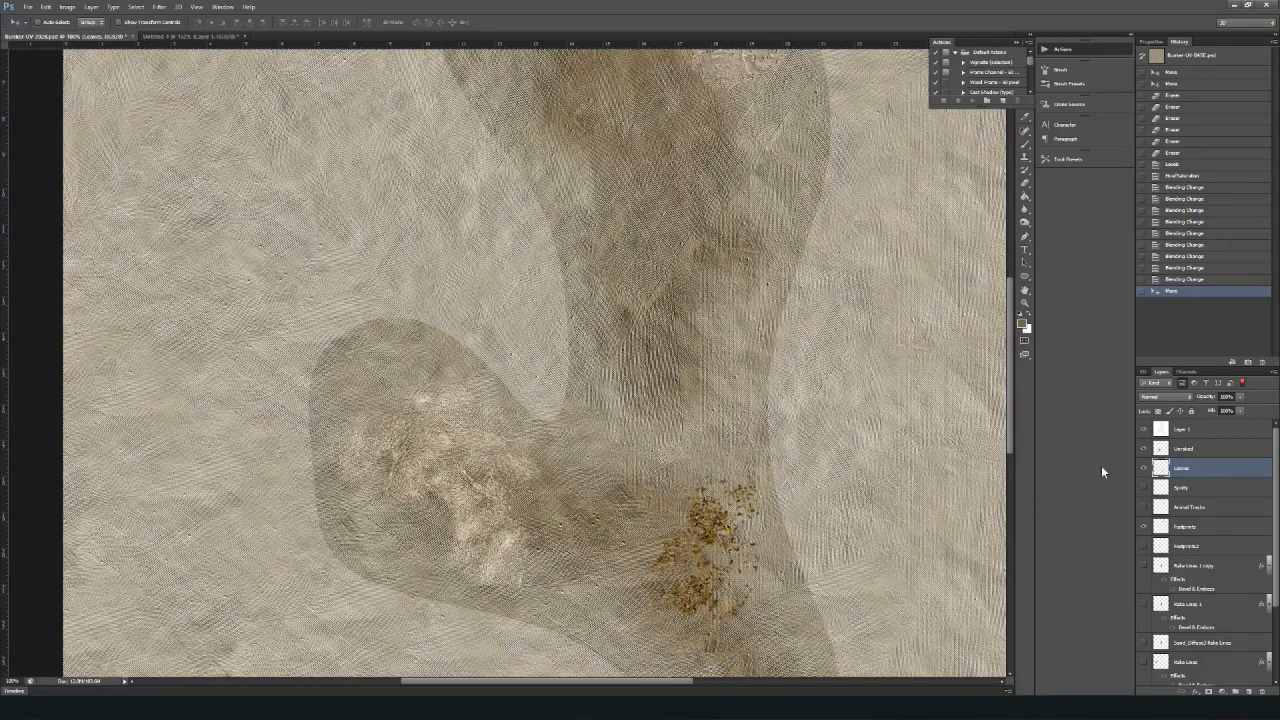
left_click(1143, 467)
left_click_drag(790, 473, 766, 394)
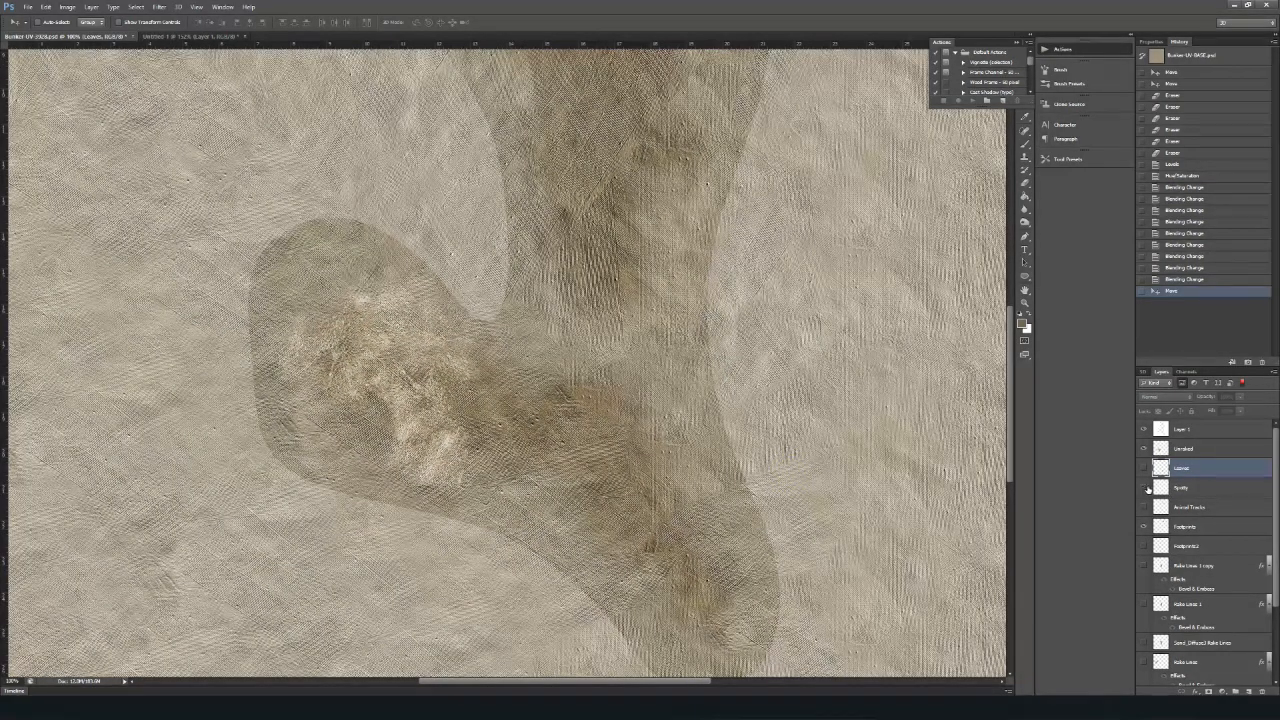
- Show the Spotty layer, move its contents down along the bunker's neck, and hide the layer again
left_click(1195, 488)
left_click(1143, 488)
left_click_drag(676, 138, 781, 292)
left_click(1143, 488)
- Clone the sand texture on the Unraked layer into new patches along the bunker's neck and at the upper lobe's edge
right_click(425, 401)
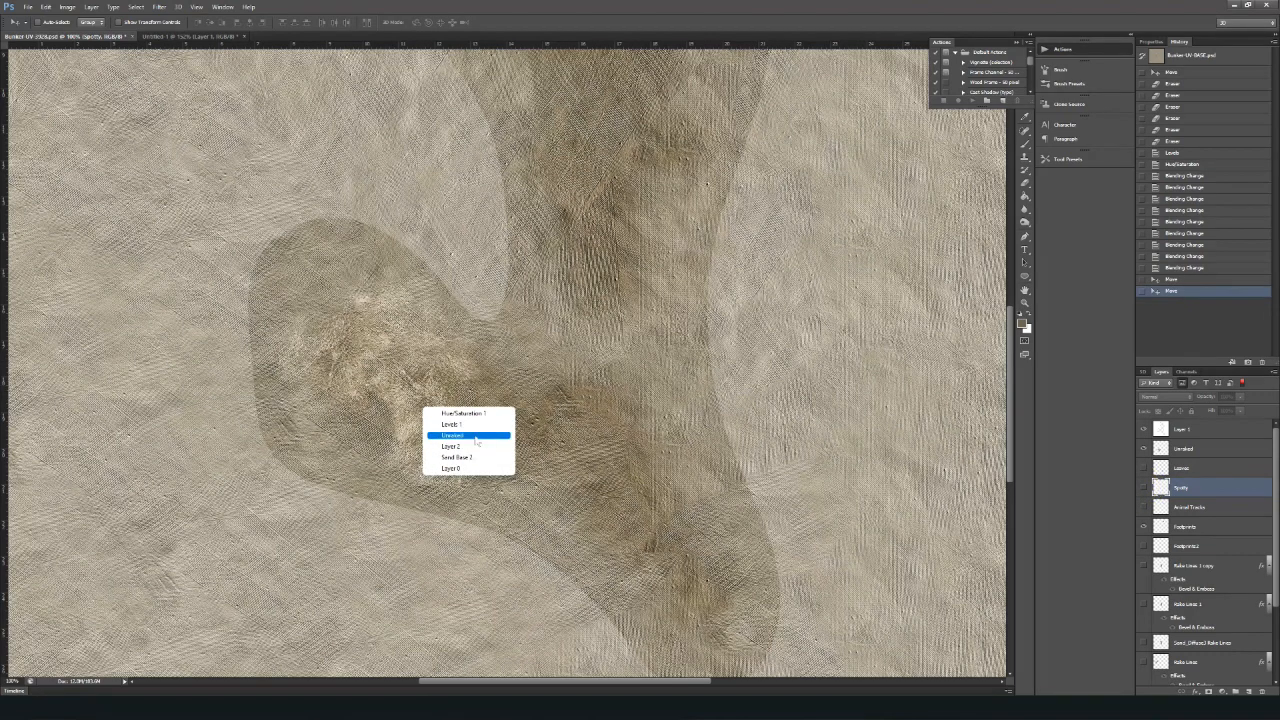
left_click(474, 435)
key("e")
key("s")
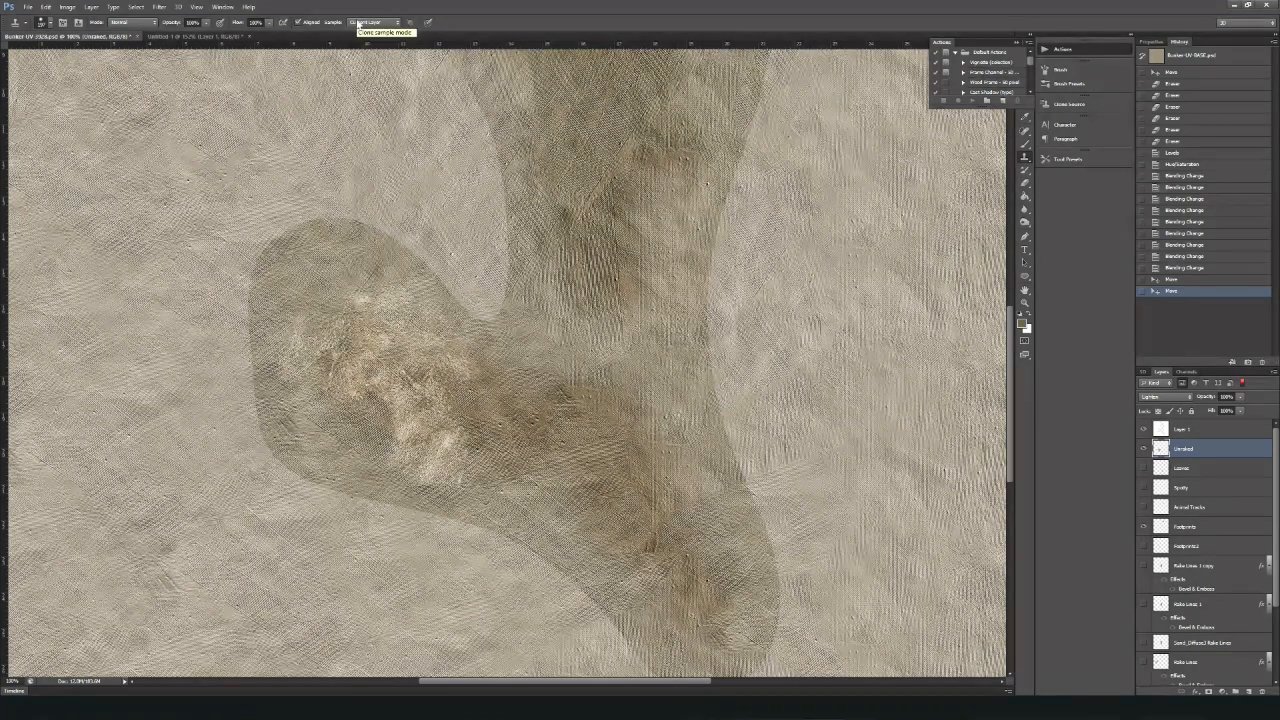
left_click(340, 345, "alt")
mouse_move(606, 314)
left_mouse_down()
mouse_move(660, 410)
mouse_move(615, 370)
left_mouse_up()
left_click(414, 386, "alt")
left_click_drag(640, 200, 671, 182)
left_click_drag(602, 253, 620, 389)
left_click(455, 562, "alt")
left_click(480, 98)
left_click_drag(673, 407, 614, 220)
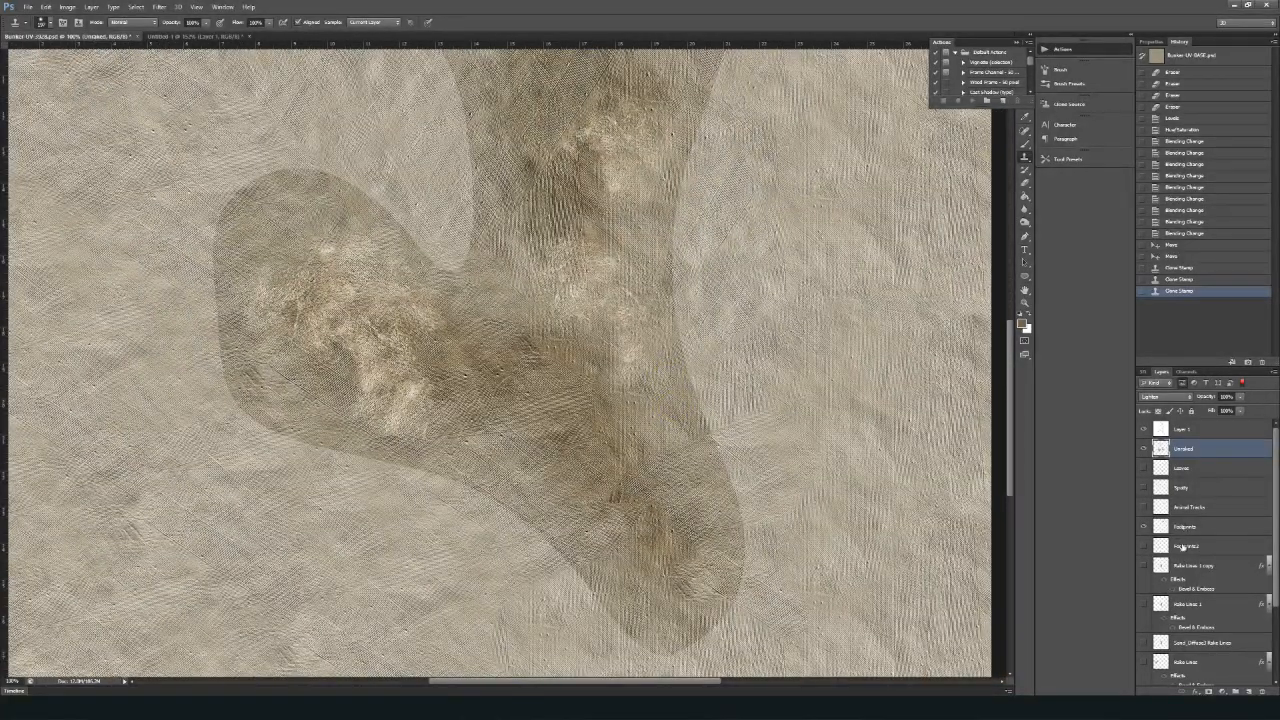
- Show the Rake Lines 1 copy, Rake Lines 1 and Sand_Diffuse3 Rake Lines layers and link the three together
left_click(1144, 567)
left_click(1144, 604)
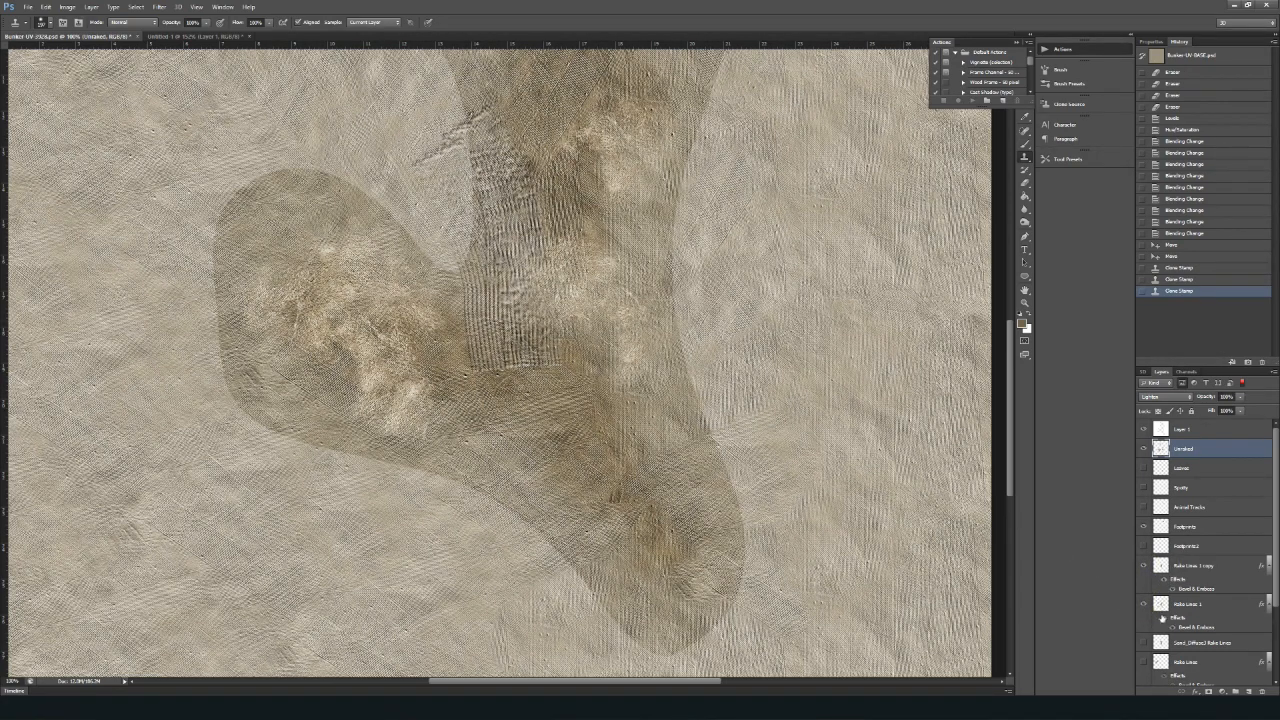
scroll(1161, 622, "down", 1)
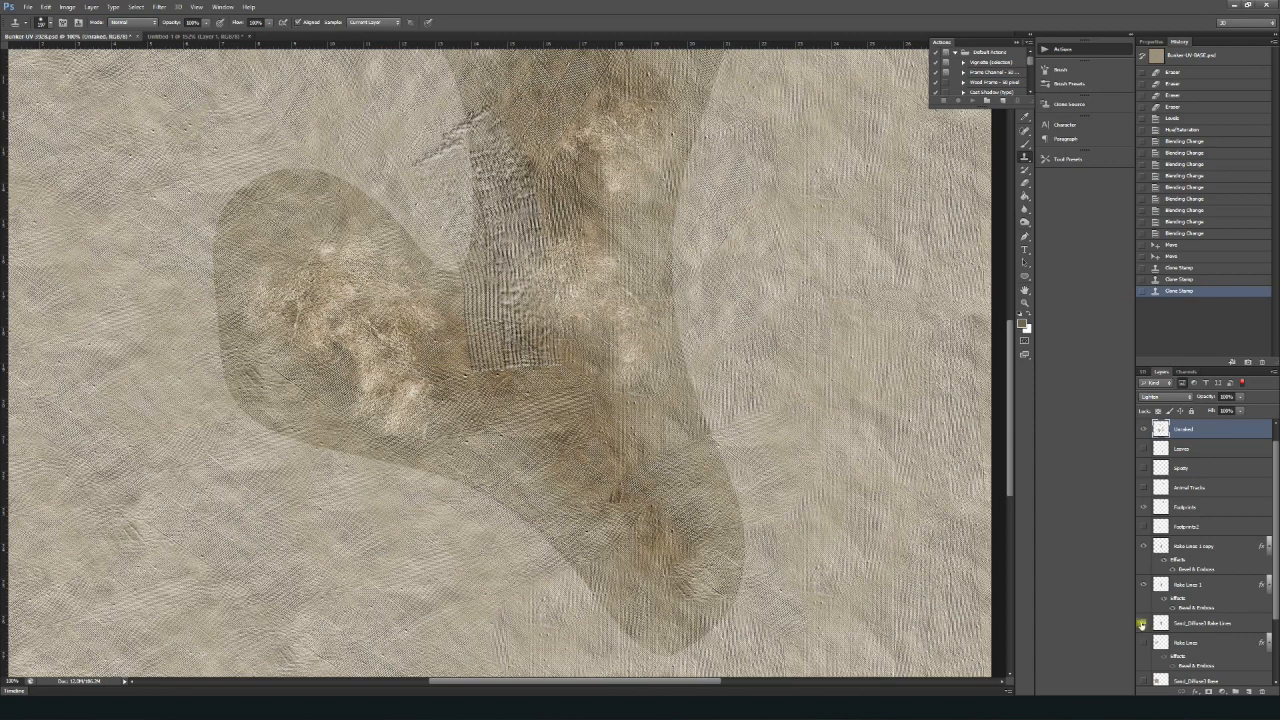
left_click(1143, 623)
left_click(1211, 546)
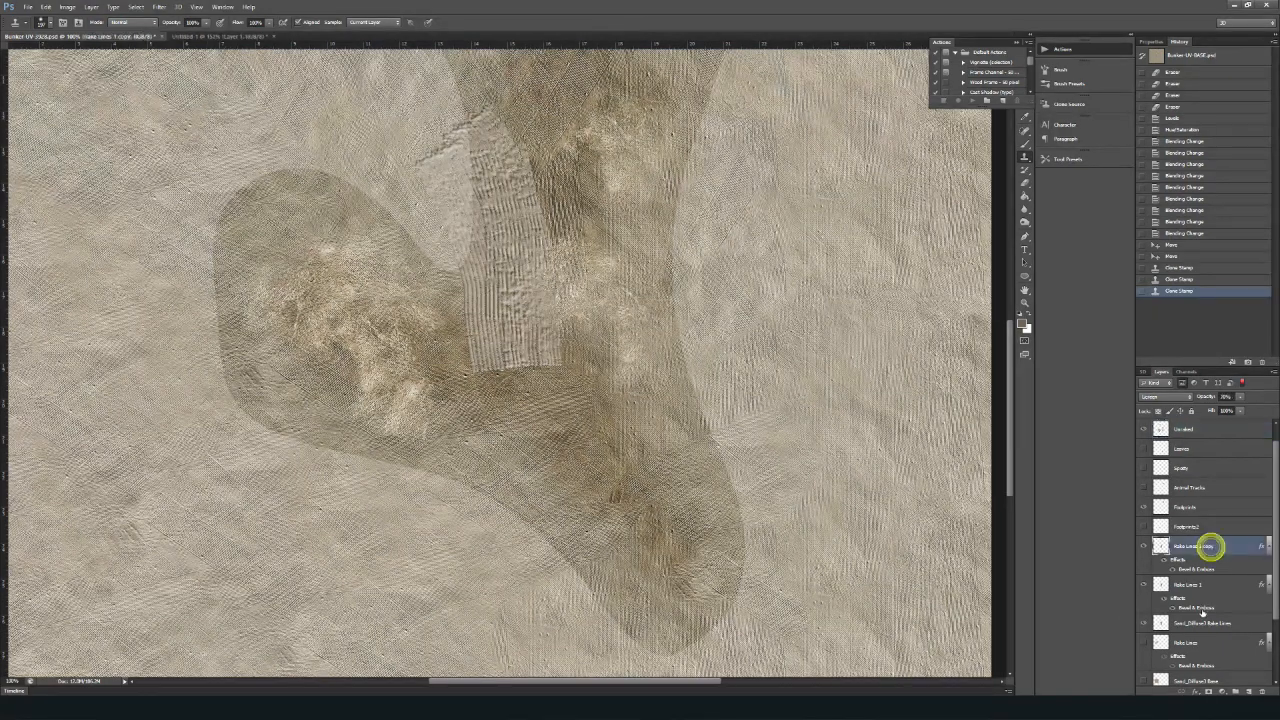
left_click(1200, 623, "shift")
right_click(1200, 625)
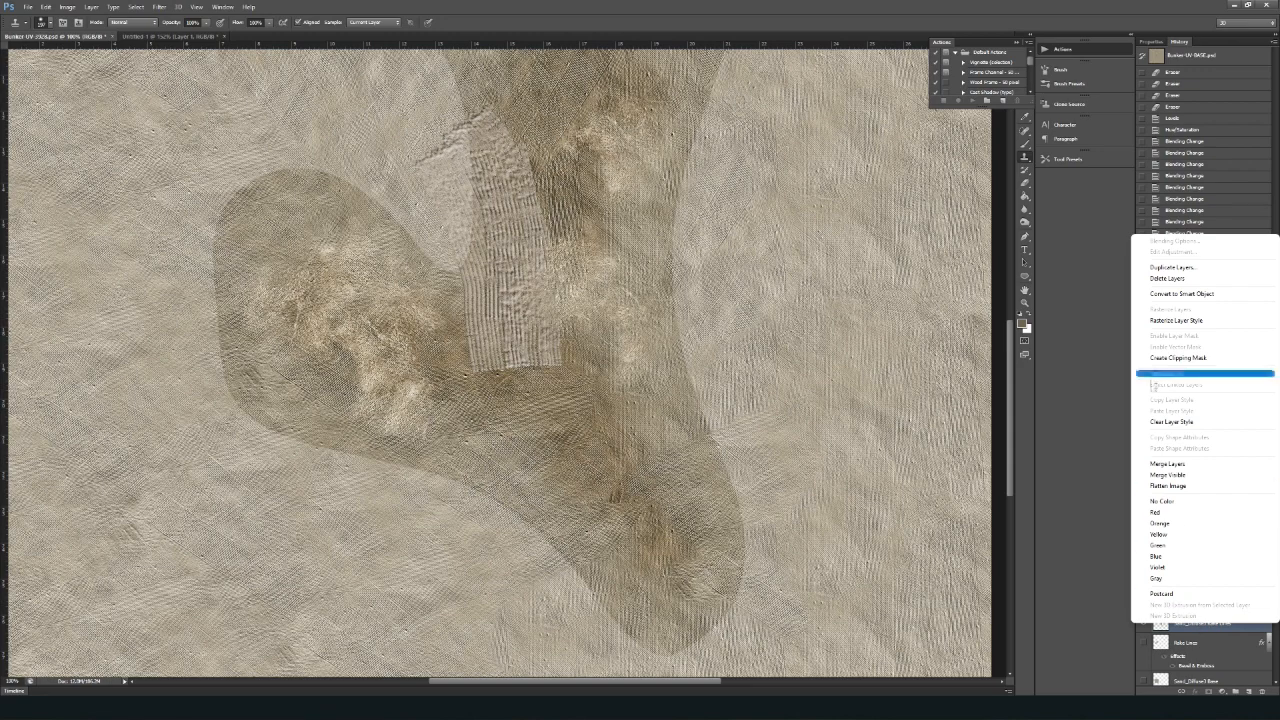
left_click(1165, 373)
- Try the linked rake-line patch at several positions in the upper lobe, the neck and the junction with the lower lobe
left_click_drag(498, 247, 585, 266)
left_click_drag(627, 164, 609, 389)
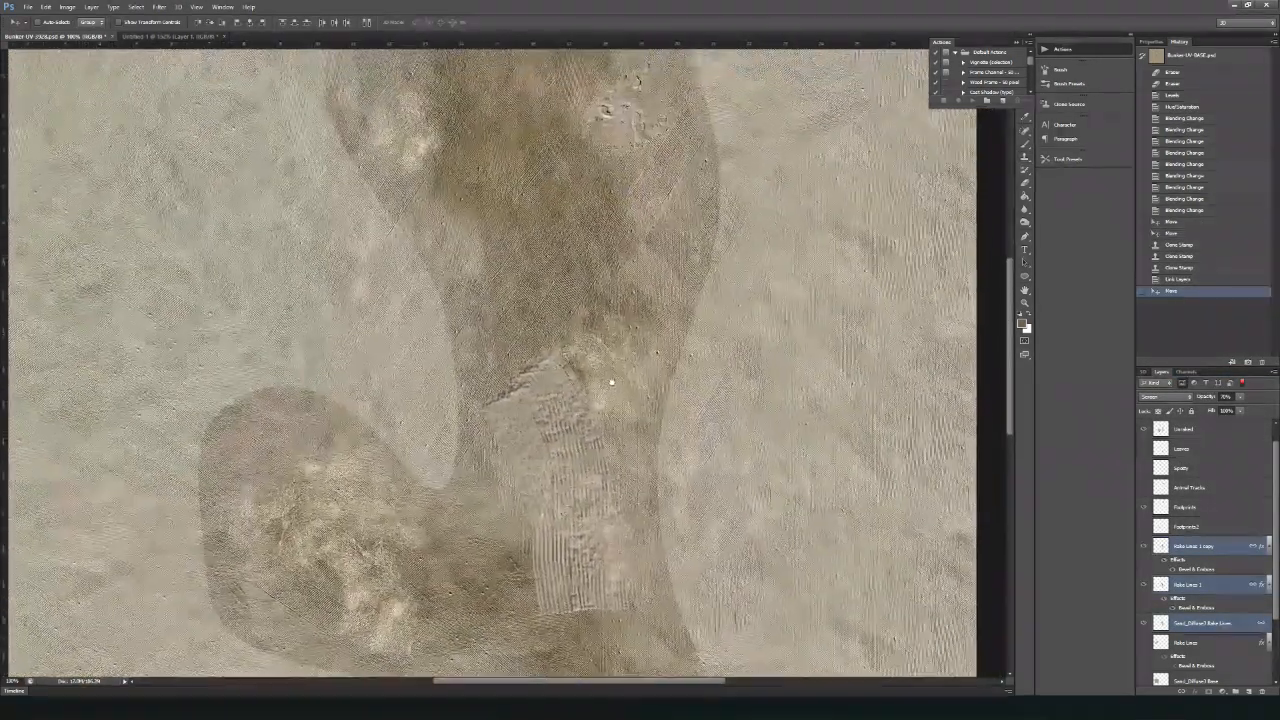
mouse_move(573, 437)
left_mouse_down()
mouse_move(537, 154)
mouse_move(548, 166)
mouse_move(538, 186)
left_mouse_up()
key("s")
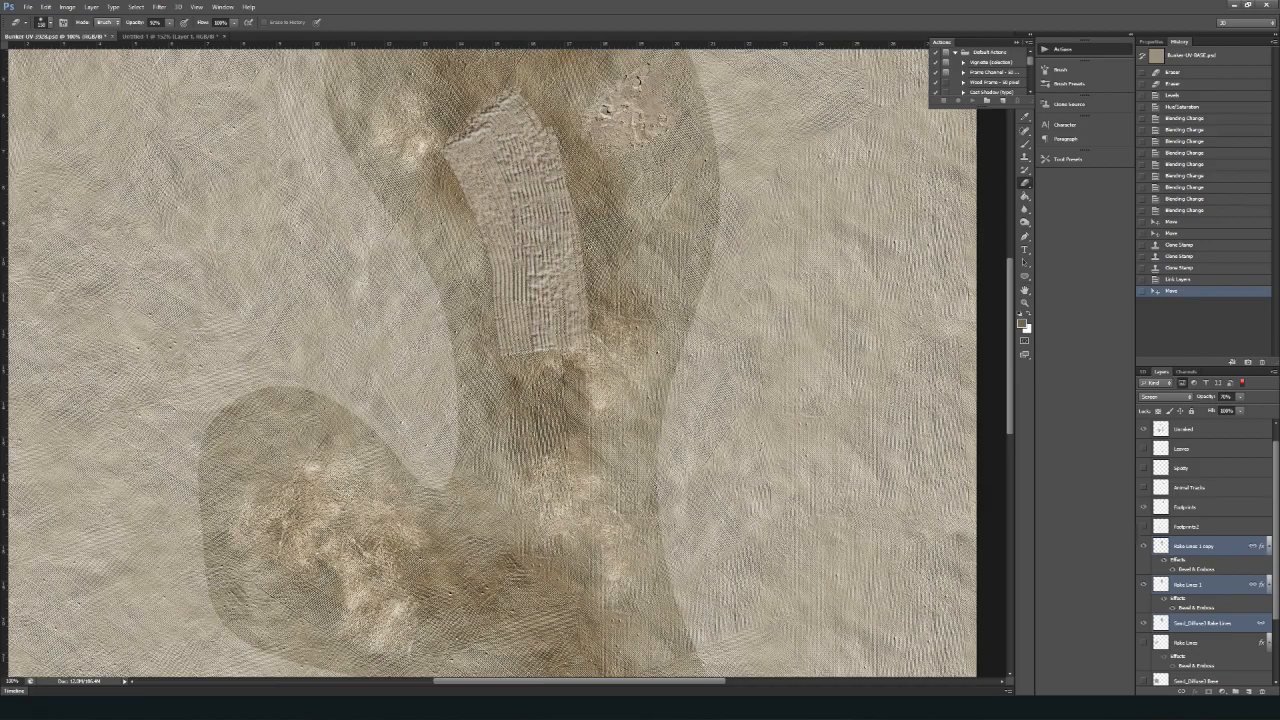
key("v")
left_click_drag(533, 203, 527, 273)
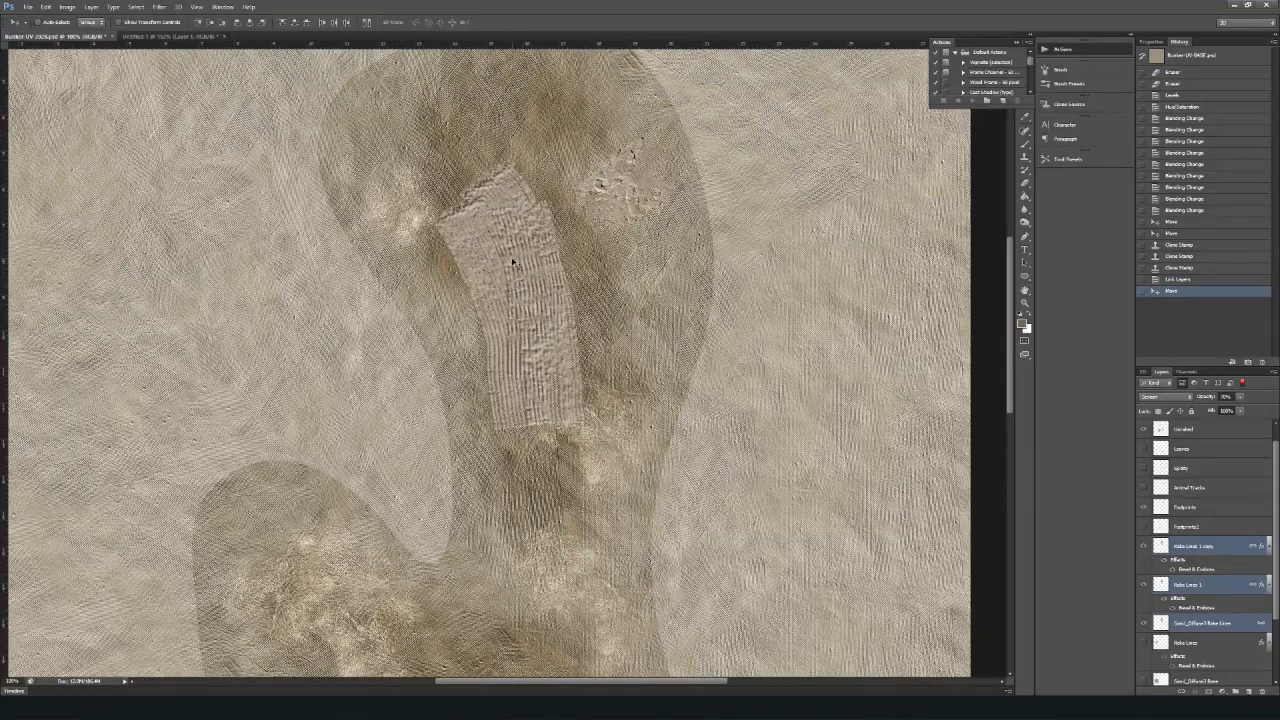
left_click_drag(536, 174, 530, 286)
left_click_drag(537, 420, 507, 199)
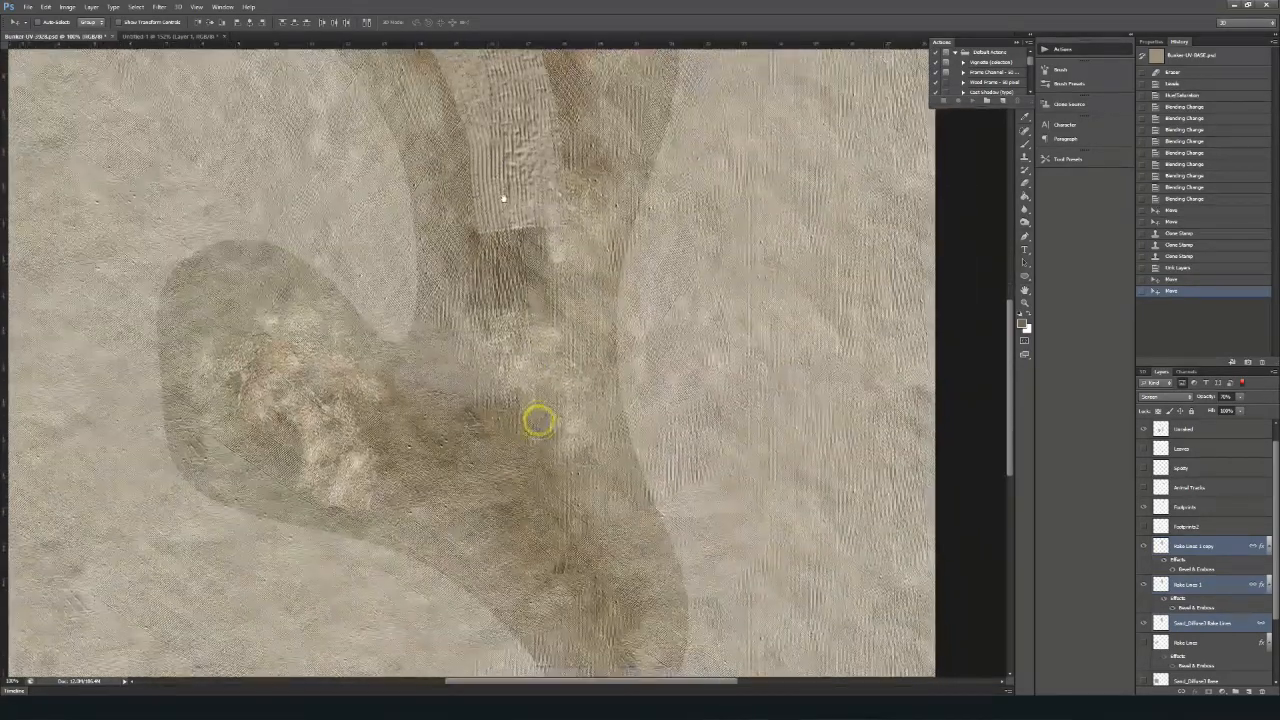
left_click_drag(522, 154, 541, 408)
left_click_drag(464, 287, 527, 453)
left_click_drag(541, 511, 560, 550)
left_click_drag(556, 543, 455, 305)
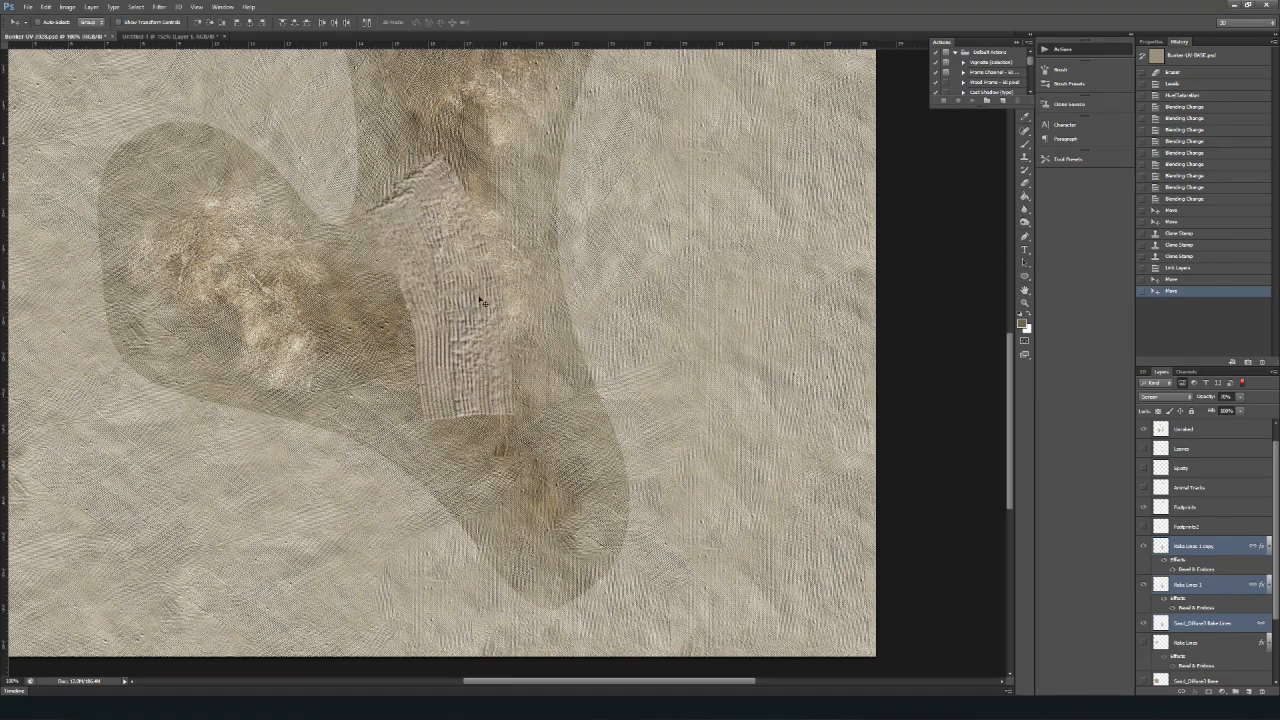
- Rotate the linked rake-line patch with Free Transform and align it along the upper lobe's outer curve
key("ctrl+t")
left_click_drag(592, 224, 468, 178)
key("Return")
left_click_drag(503, 171, 512, 561)
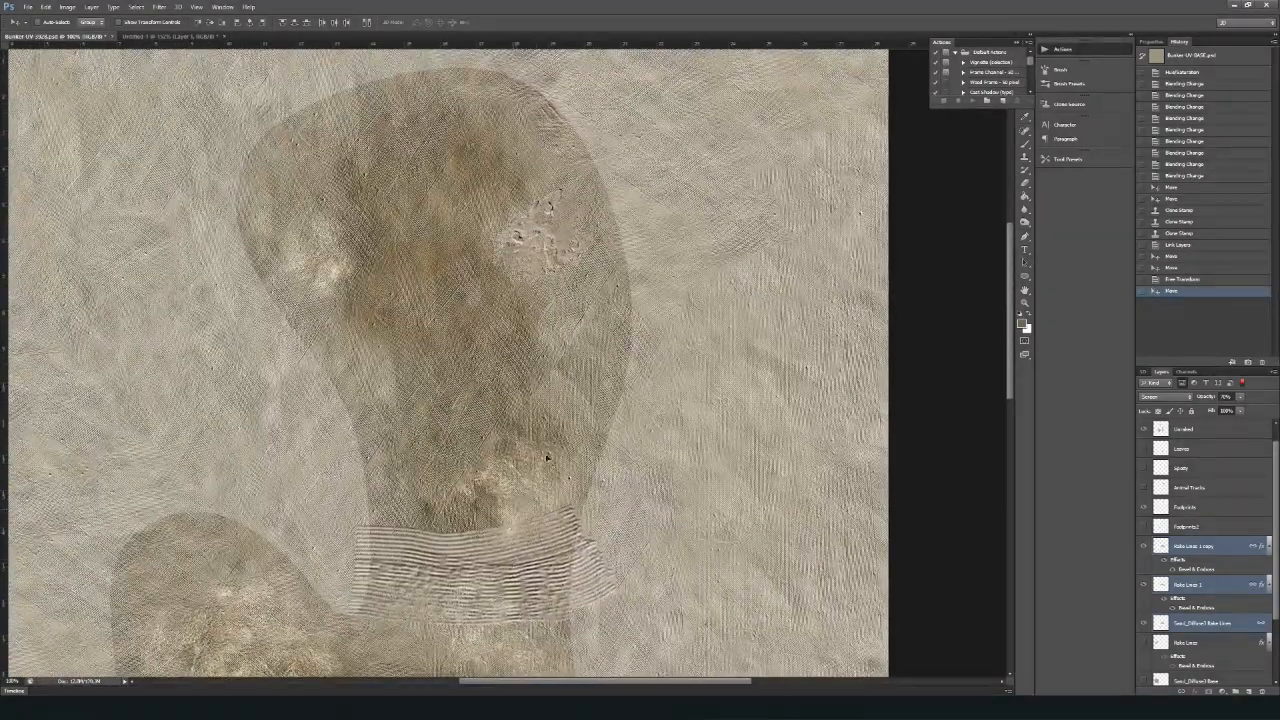
key("ctrl+t")
left_click_drag(483, 337, 490, 171)
left_click_drag(325, 268, 648, 312)
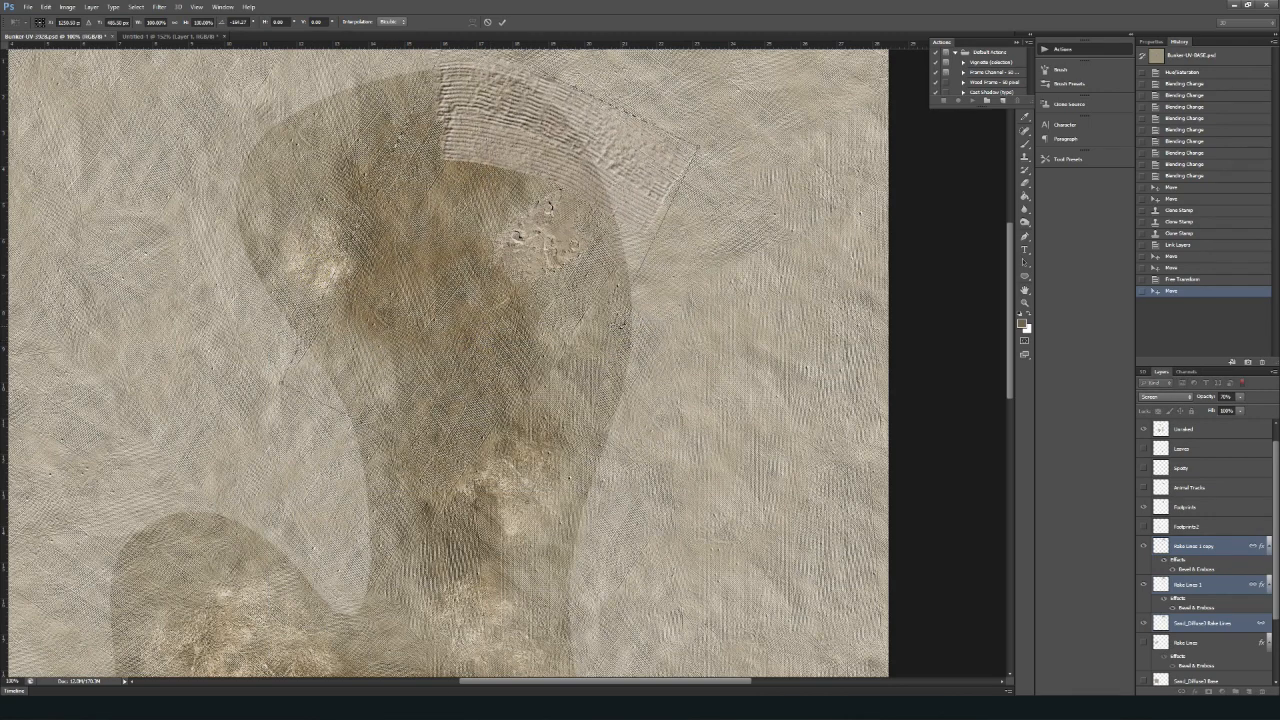
key("Return")
- Move the rake-line patch inside the upper lobe and scale it down proportionally beneath the footprints
left_click_drag(543, 157, 472, 340)
key("ctrl+t")
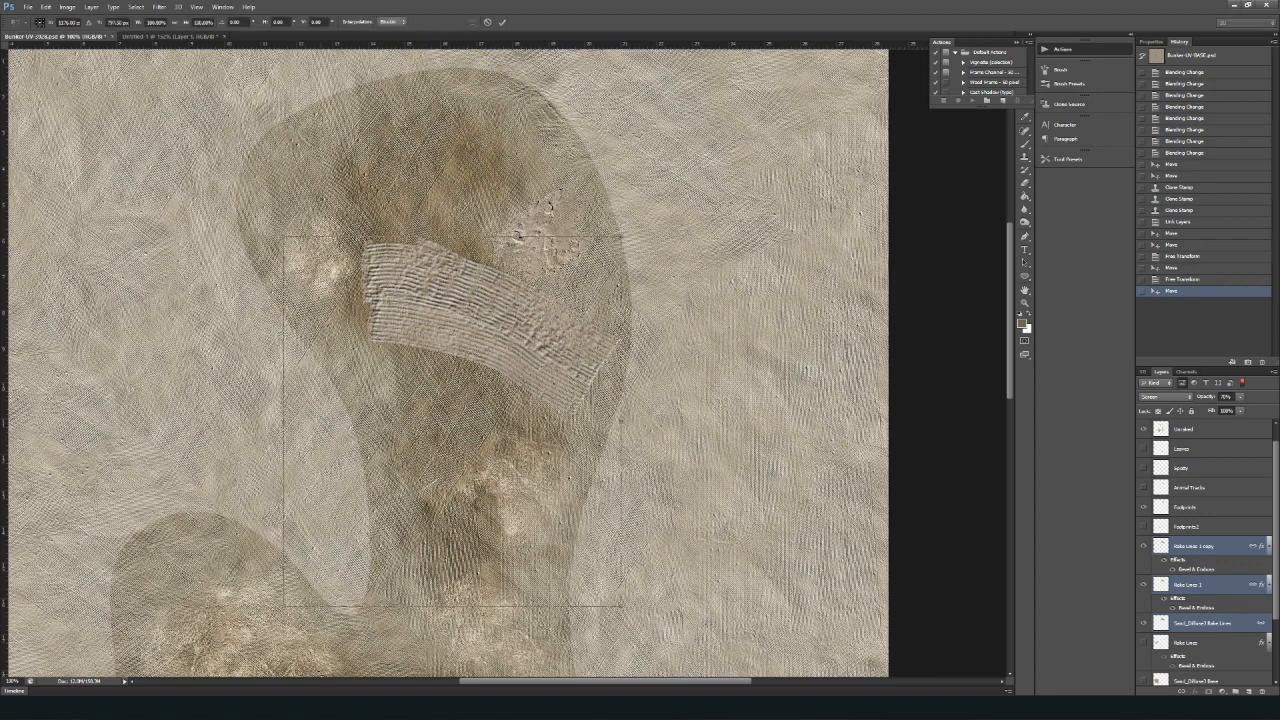
left_click_drag(286, 604, 440, 476)
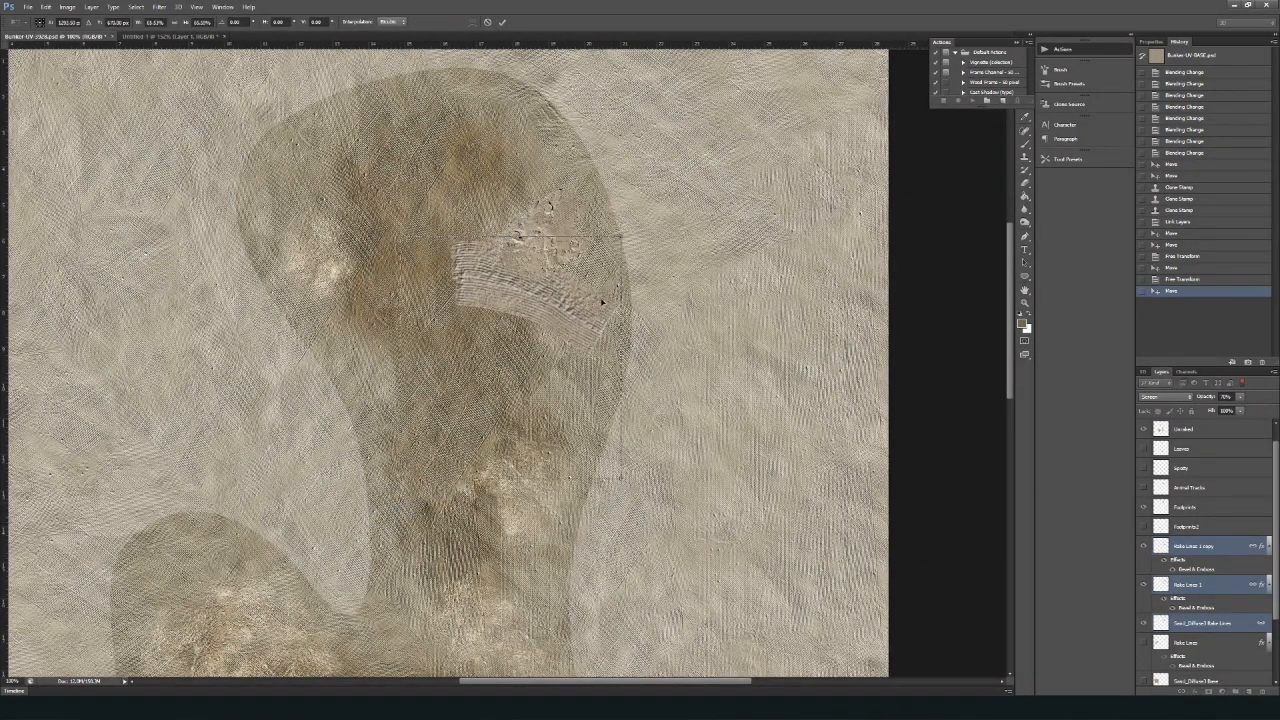
key("Return")
- Shrink the rake-line patch slightly more and nudge it away from the bunker's edge, just below the footprints
key("z")
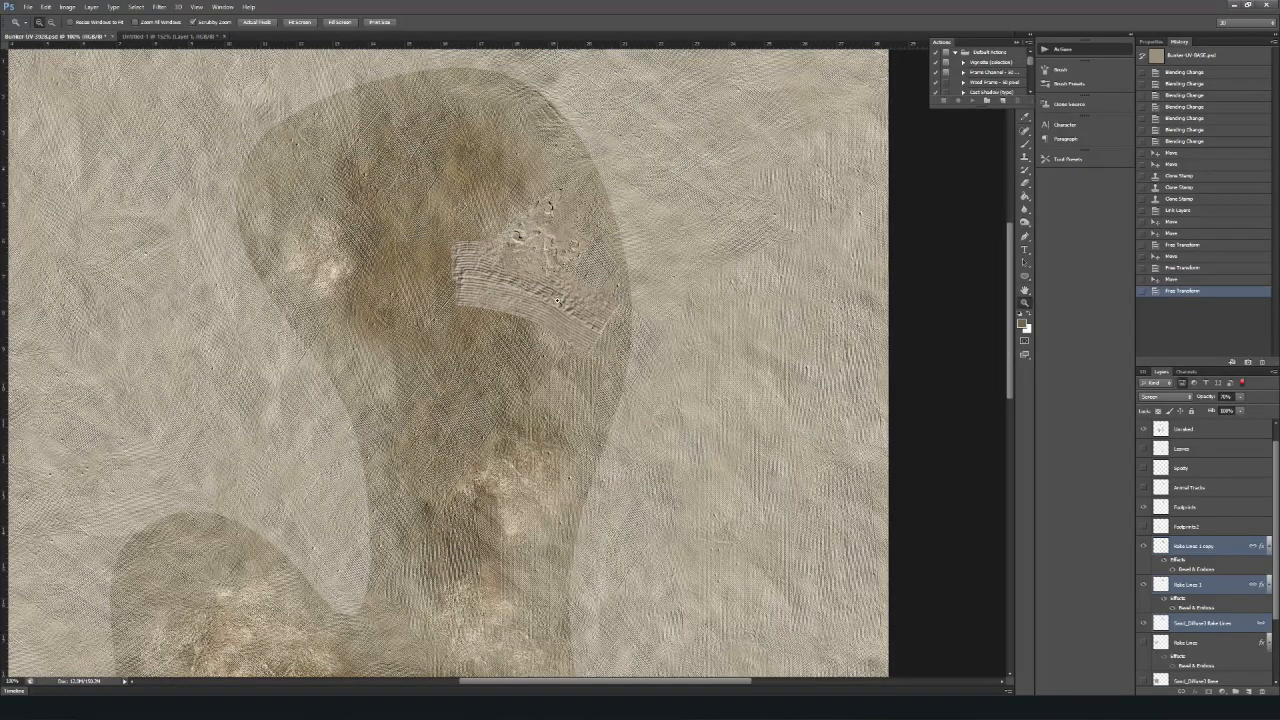
left_click(555, 305)
left_click(555, 305)
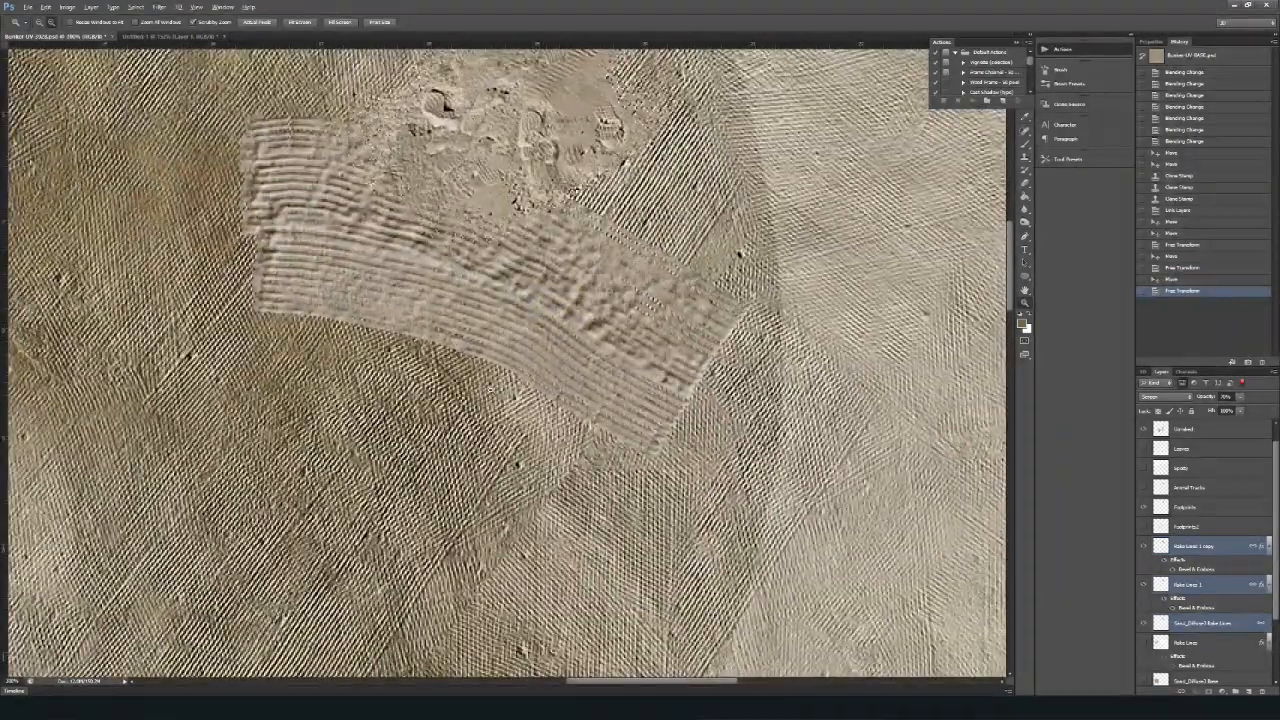
left_click(490, 390, "alt")
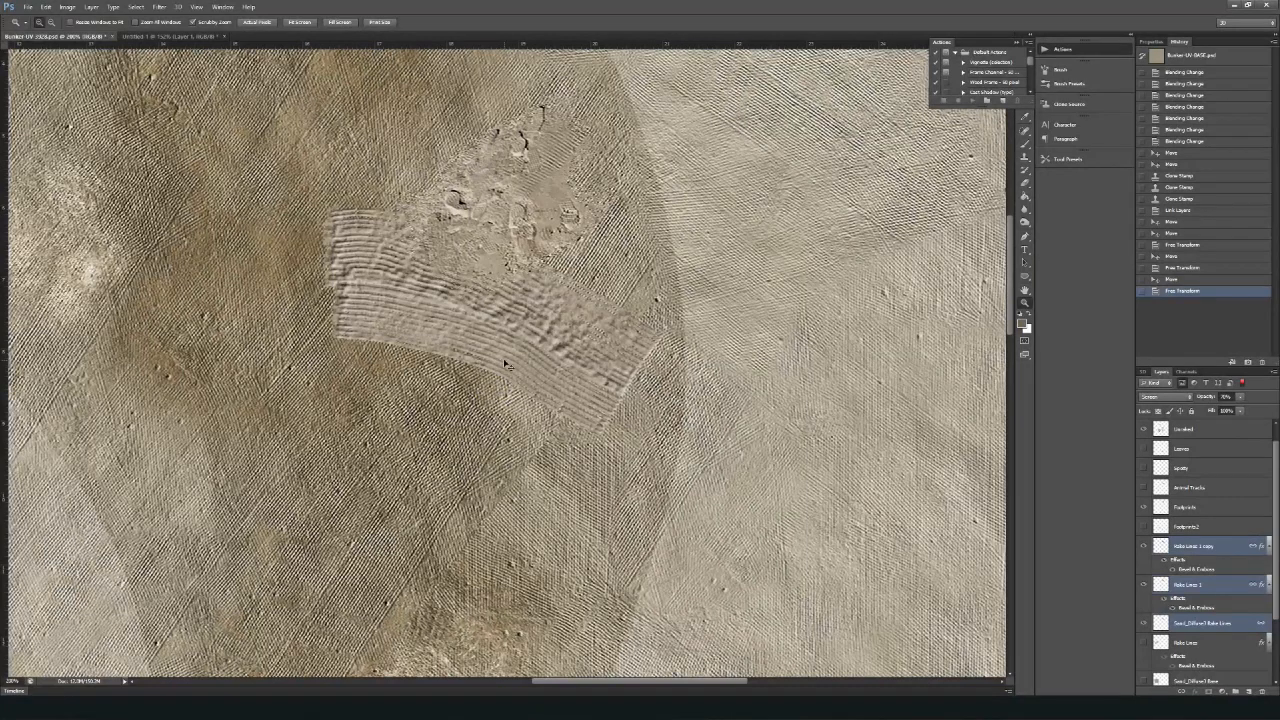
key("ctrl+t")
left_click_drag(220, 200, 305, 240)
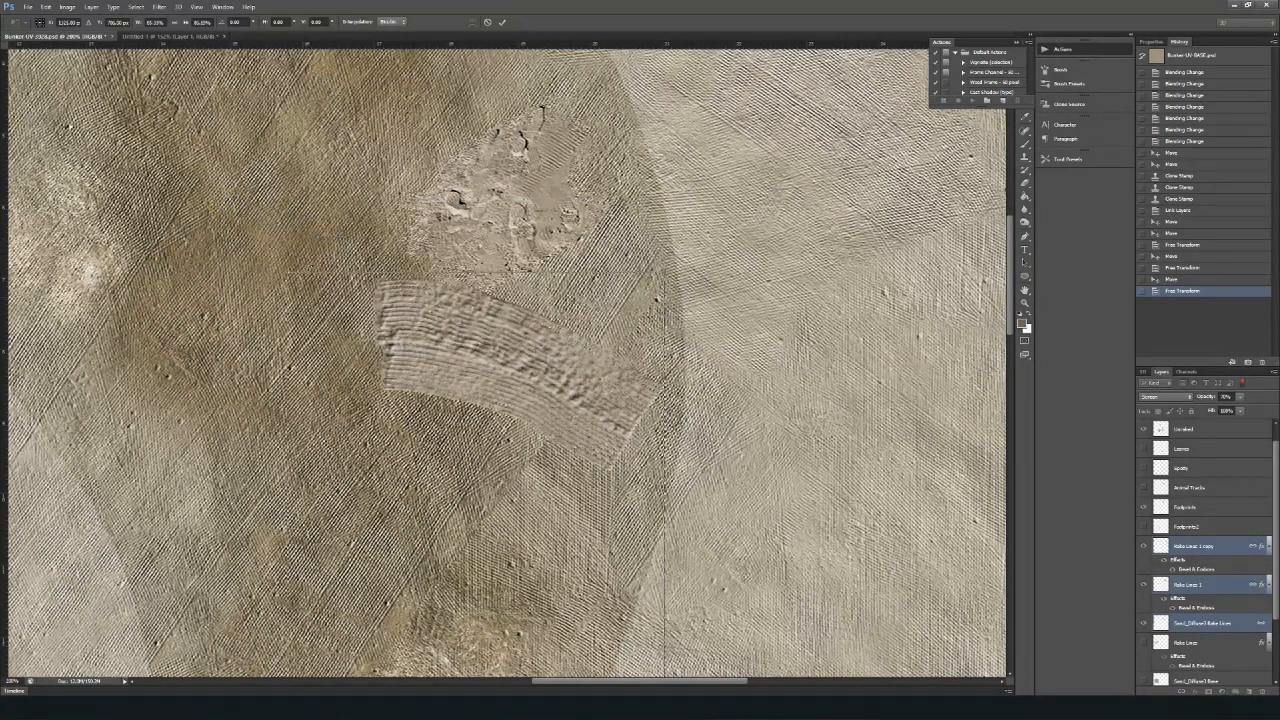
key("Return")
key("v")
left_click_drag(492, 385, 455, 378)
key("z")
left_click(466, 391, "alt")
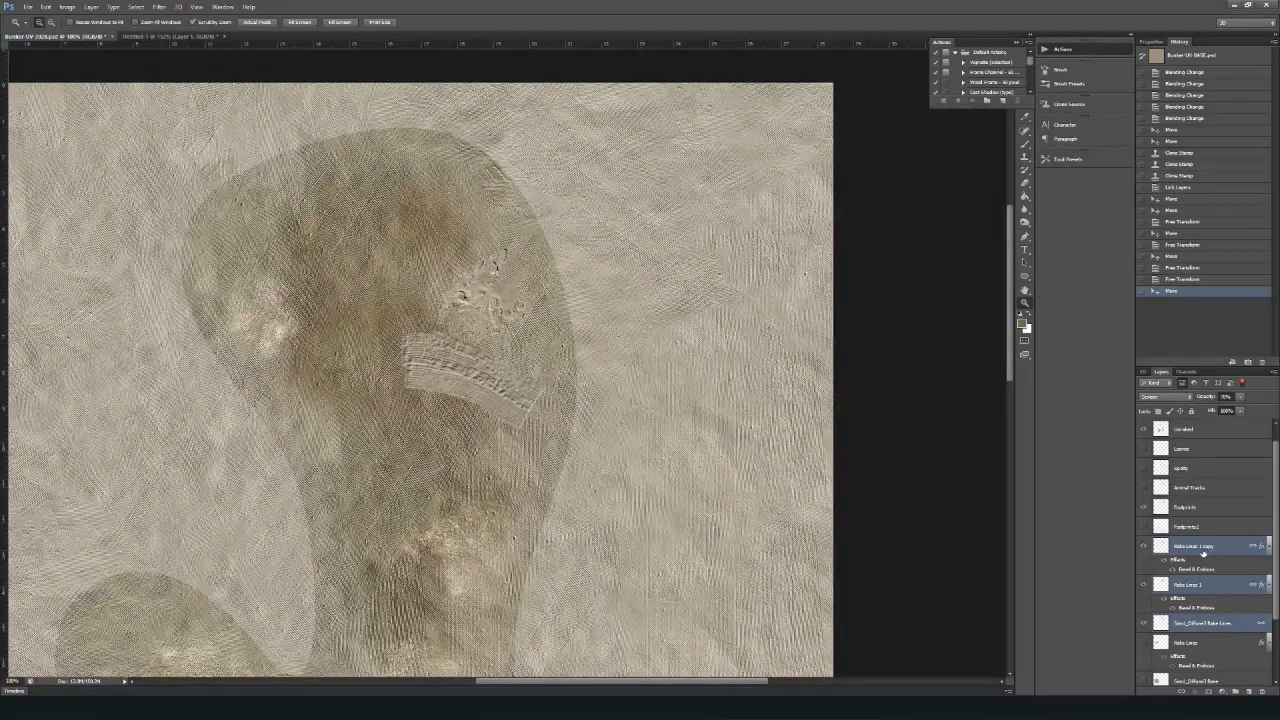
- Unlink the Rake Lines 1 copy, Rake Lines 1 and Sand_Diffuse3 Rake Lines layers
left_click(1253, 547)
left_click(1249, 584)
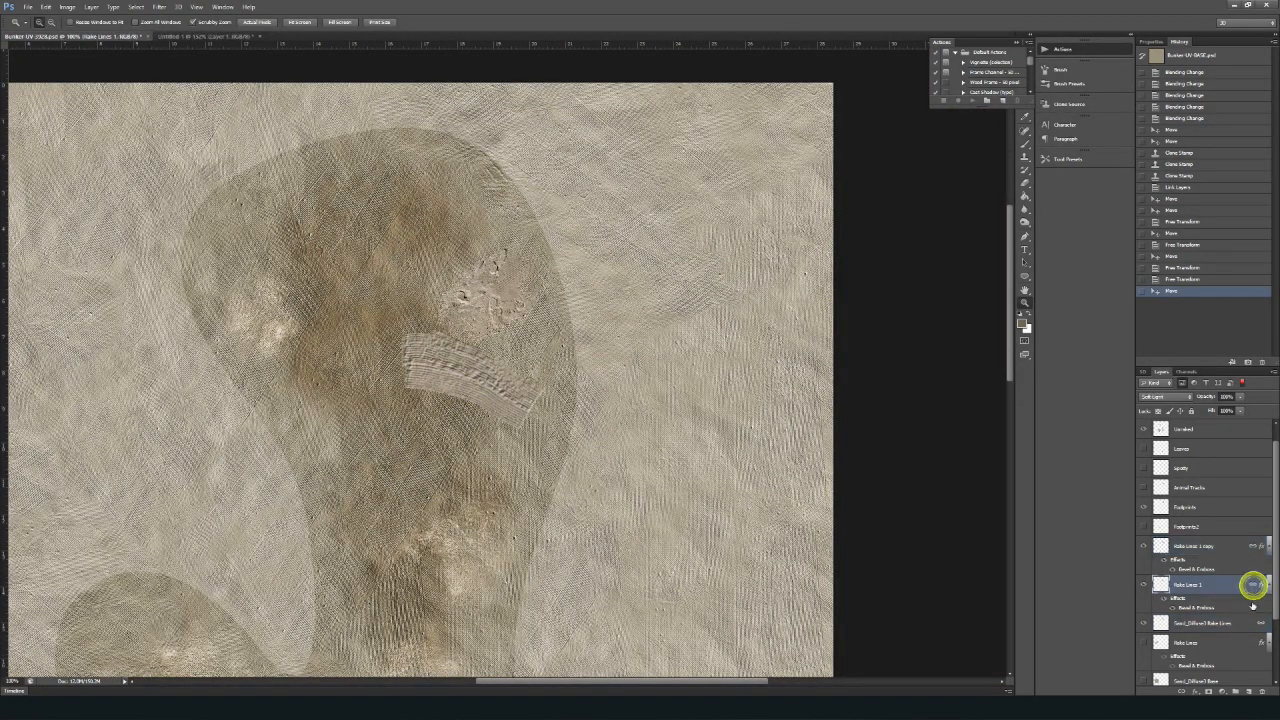
left_click(1234, 545)
left_click(1226, 626, "shift")
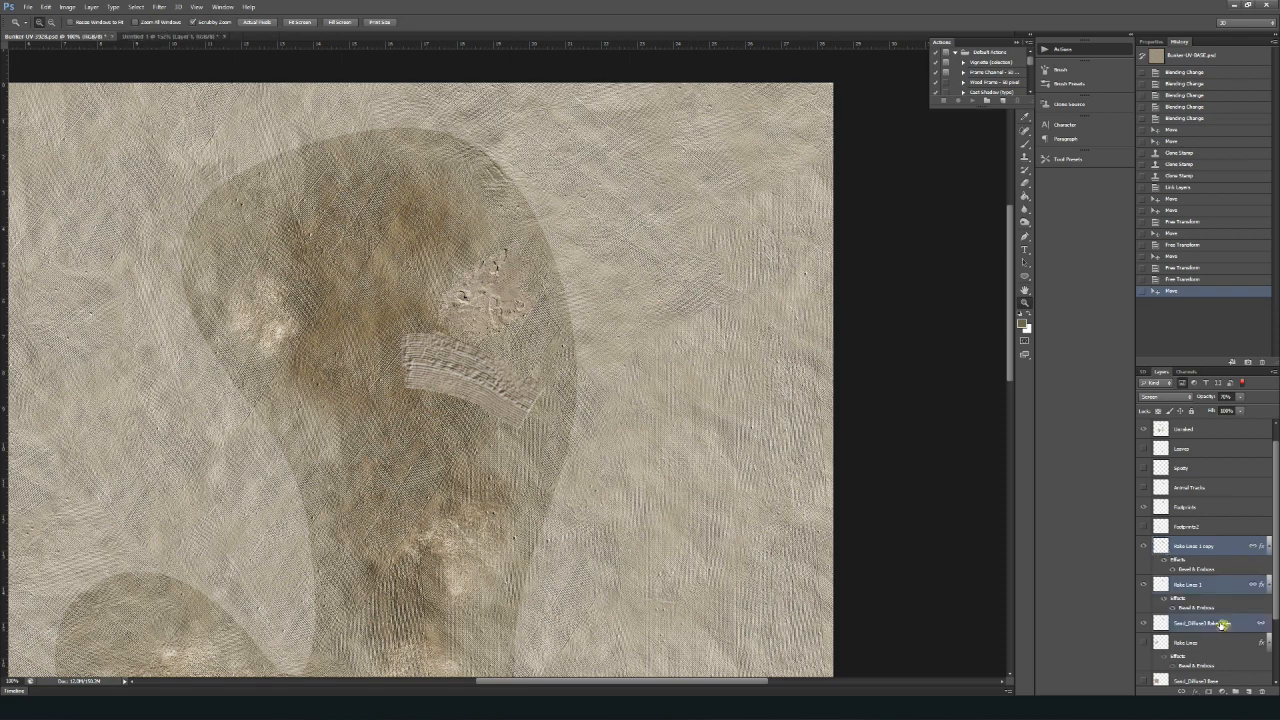
right_click(1219, 621)
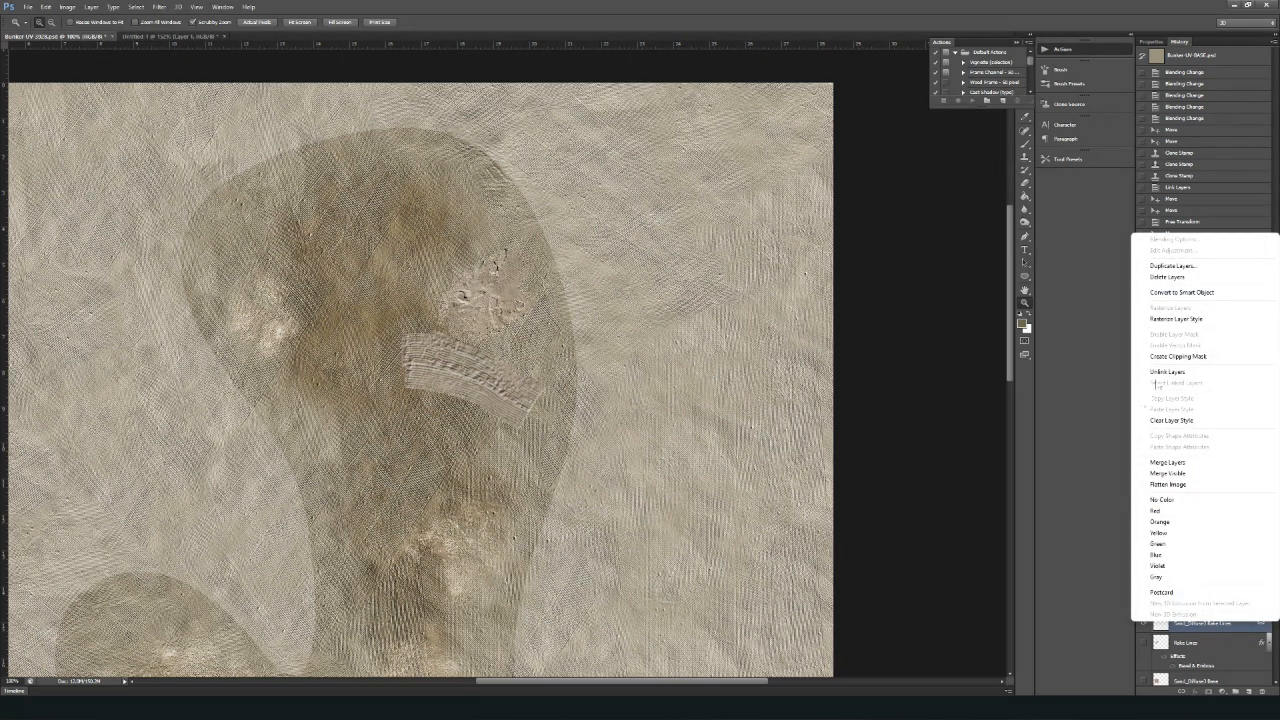
left_click(1167, 371)
- Try a lower opacity on the Sand_Diffuse3 Rake Lines layer, inspect the patch up close, and restore the opacity to 100%
left_click(1220, 548)
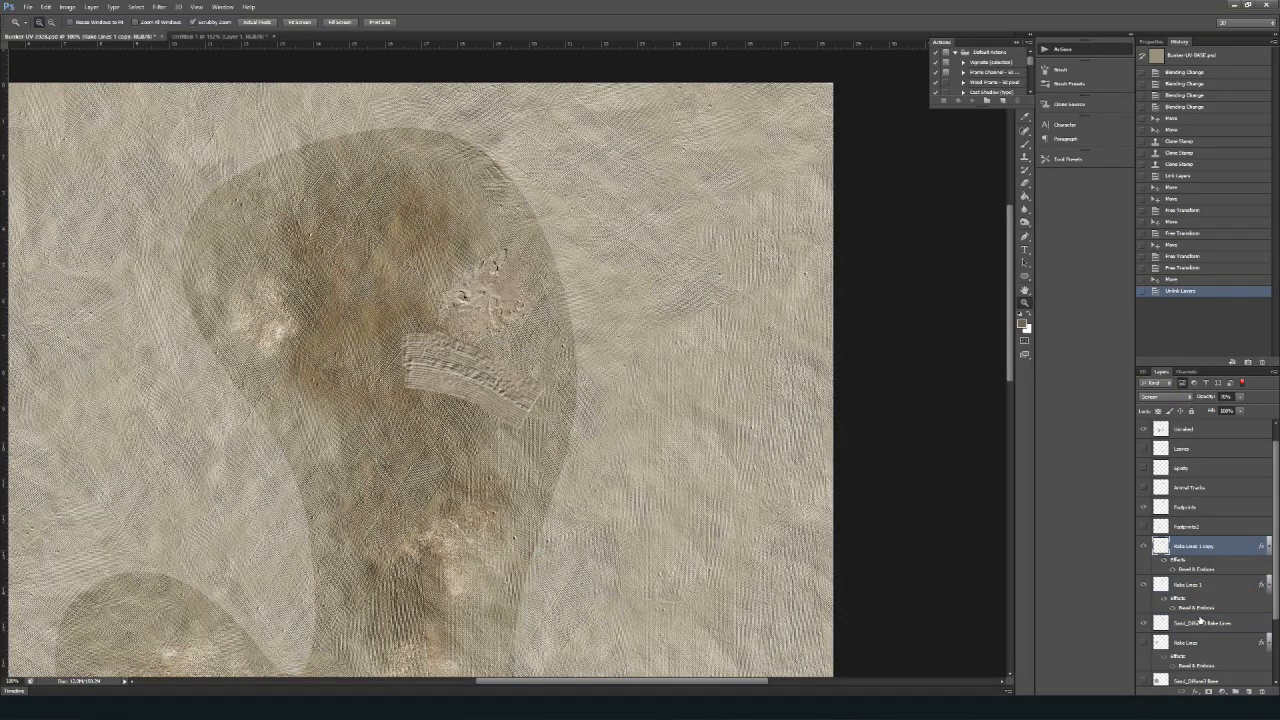
left_click(1202, 624)
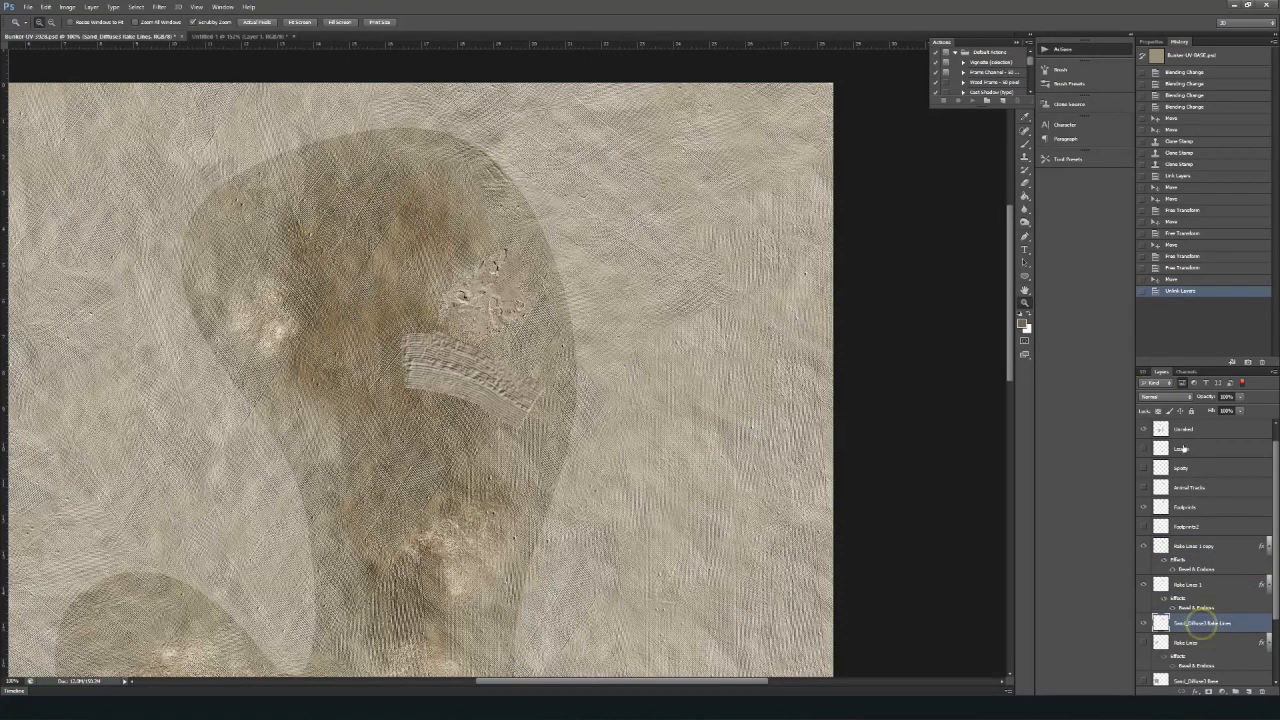
left_click(1240, 397)
left_click_drag(1224, 409, 1224, 410)
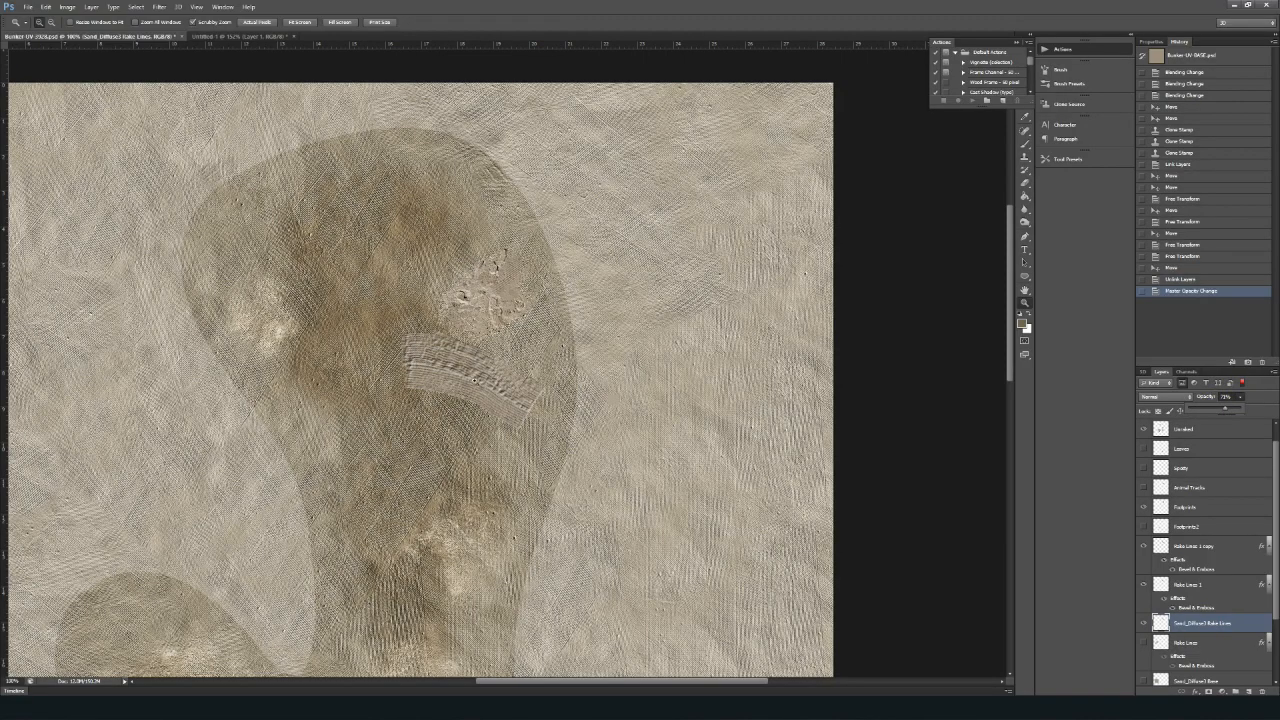
left_click(447, 378)
left_click(448, 378)
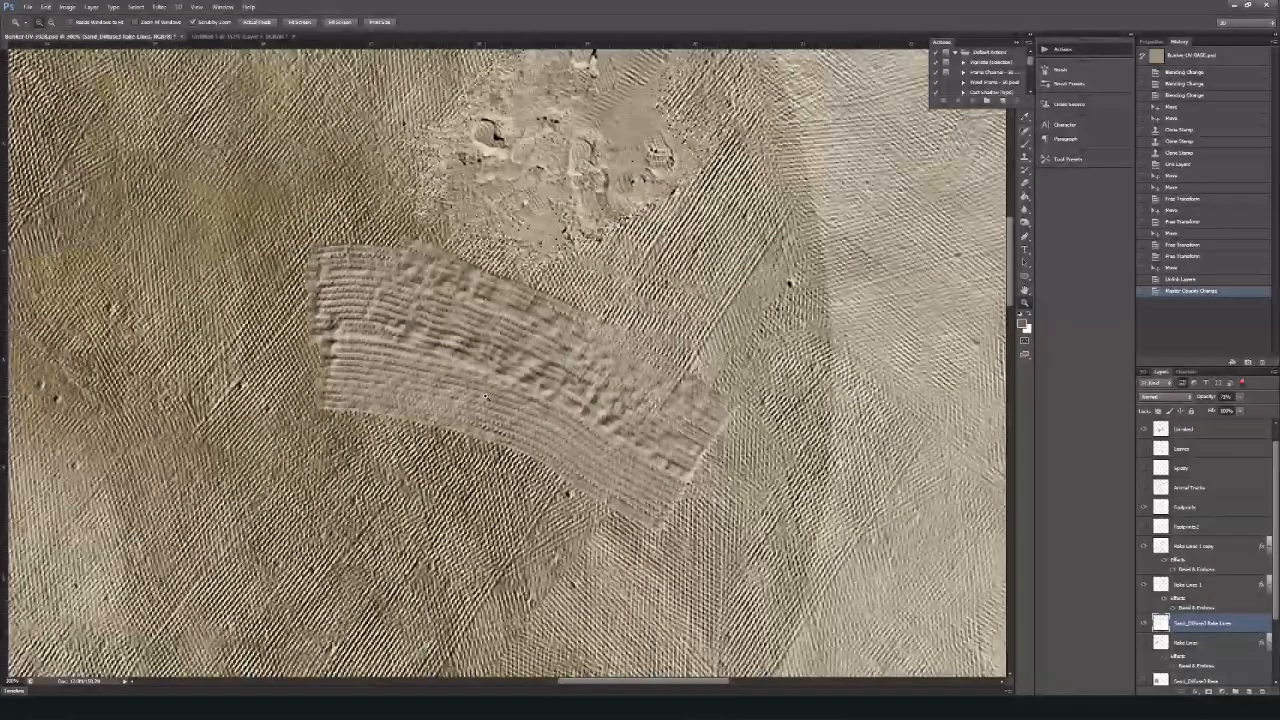
left_click(486, 397, "alt")
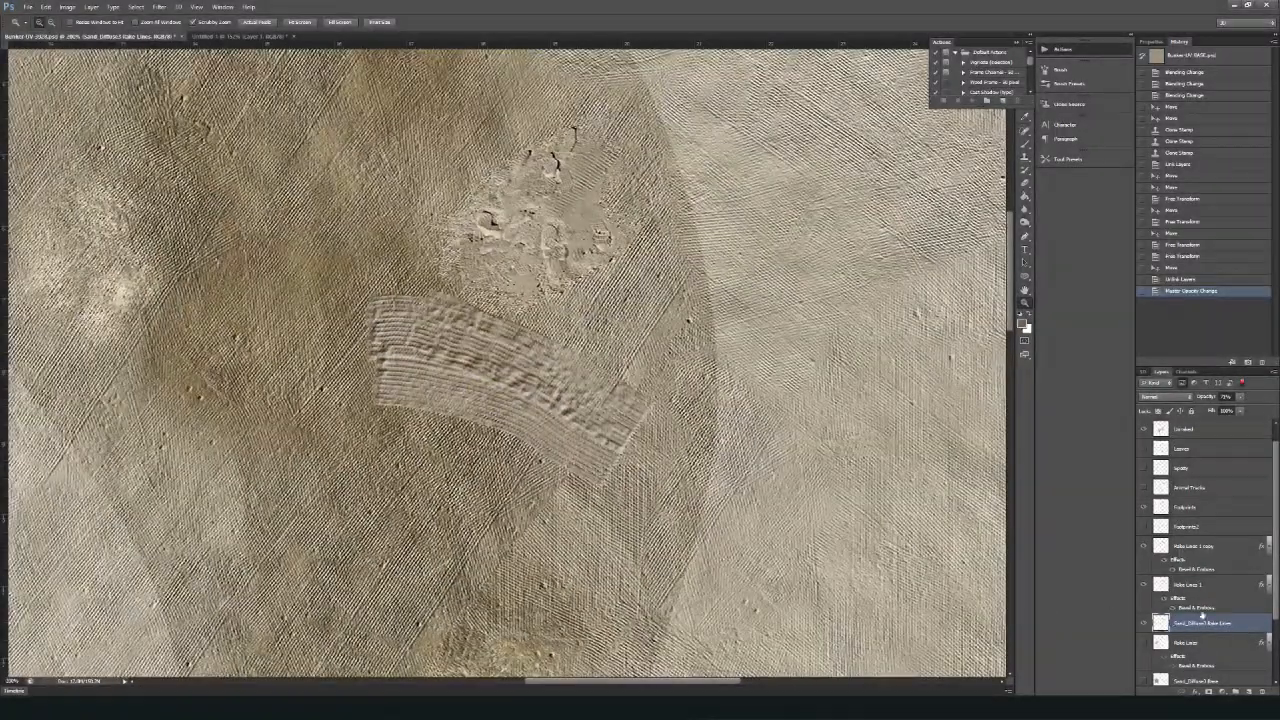
left_click_drag(1240, 400, 1260, 412)
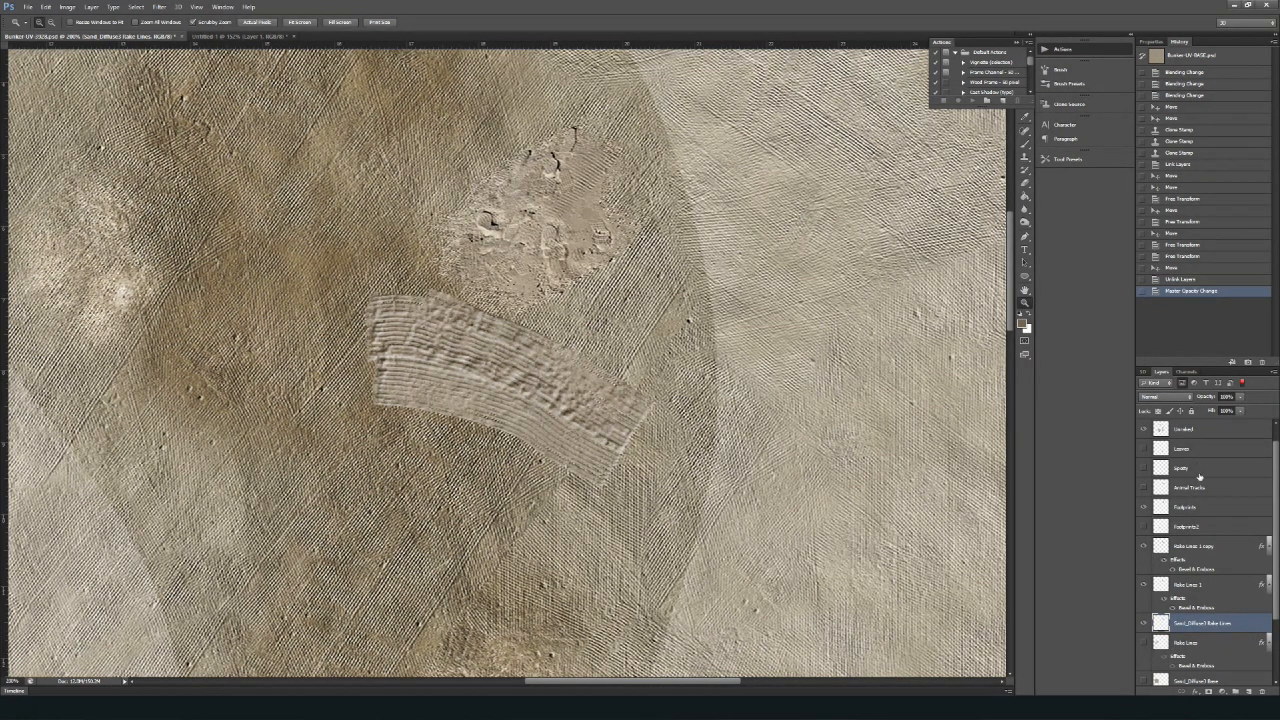
scroll(1200, 478, "up", 1)
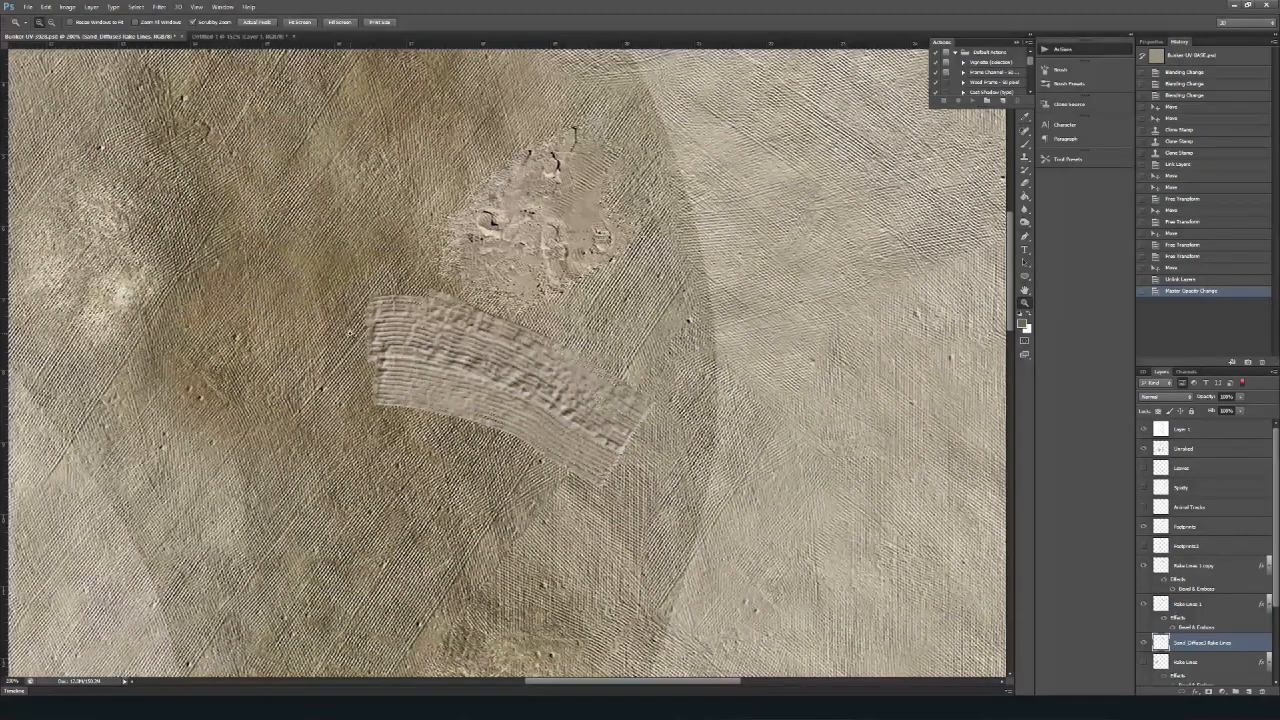
- Try moving Layer 2 above the Rake Lines 1 copy layer, inspect the rake-line patch, and undo the reordering
key("v")
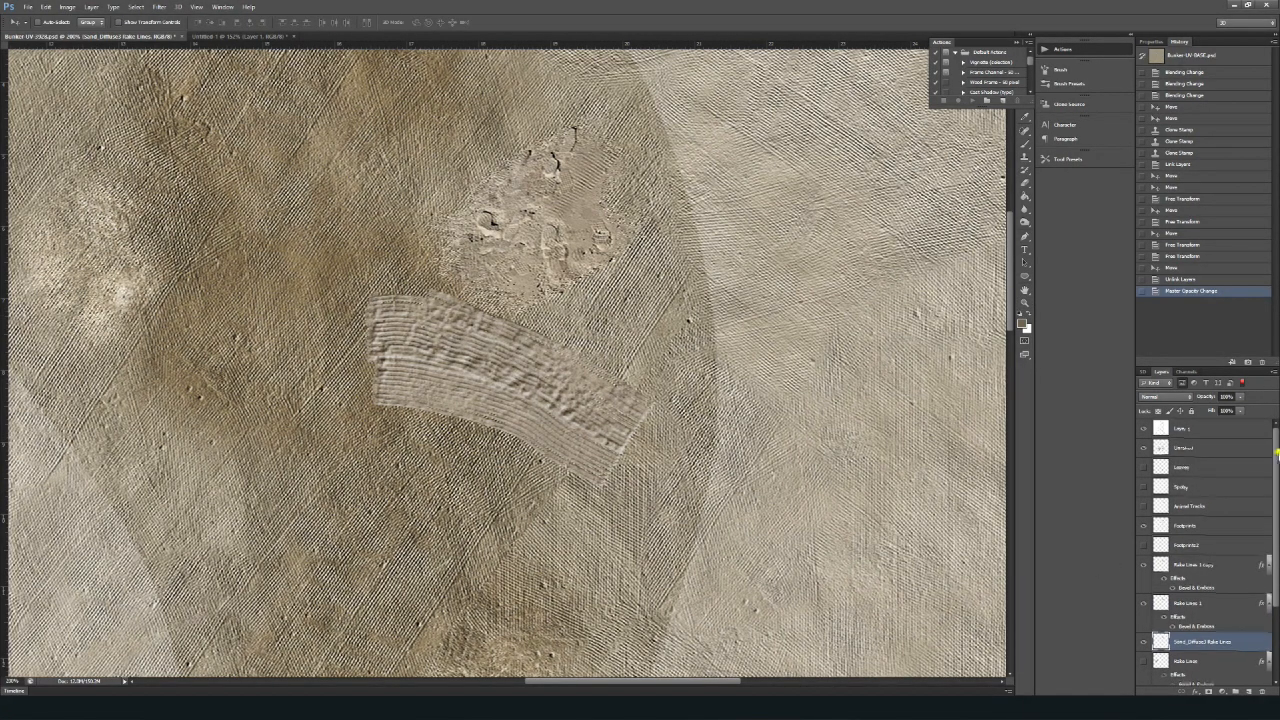
scroll(1264, 449, "down", 5)
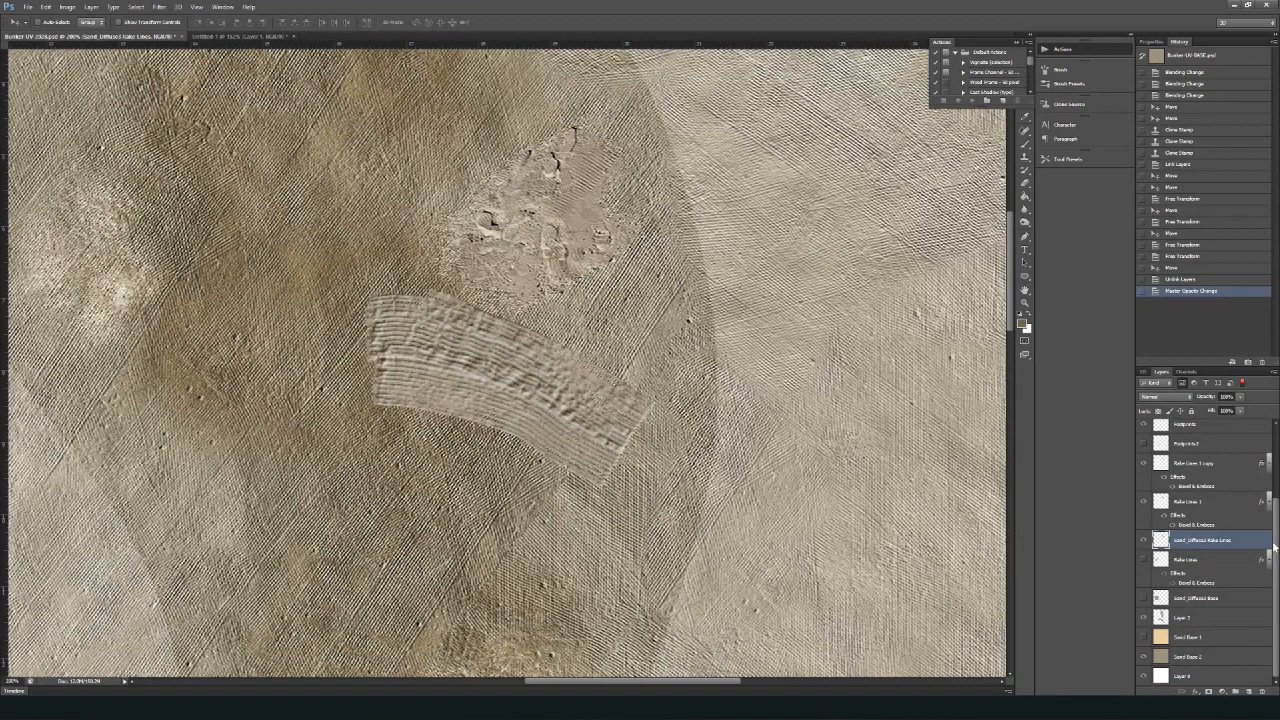
left_click_drag(1198, 617, 1200, 458)
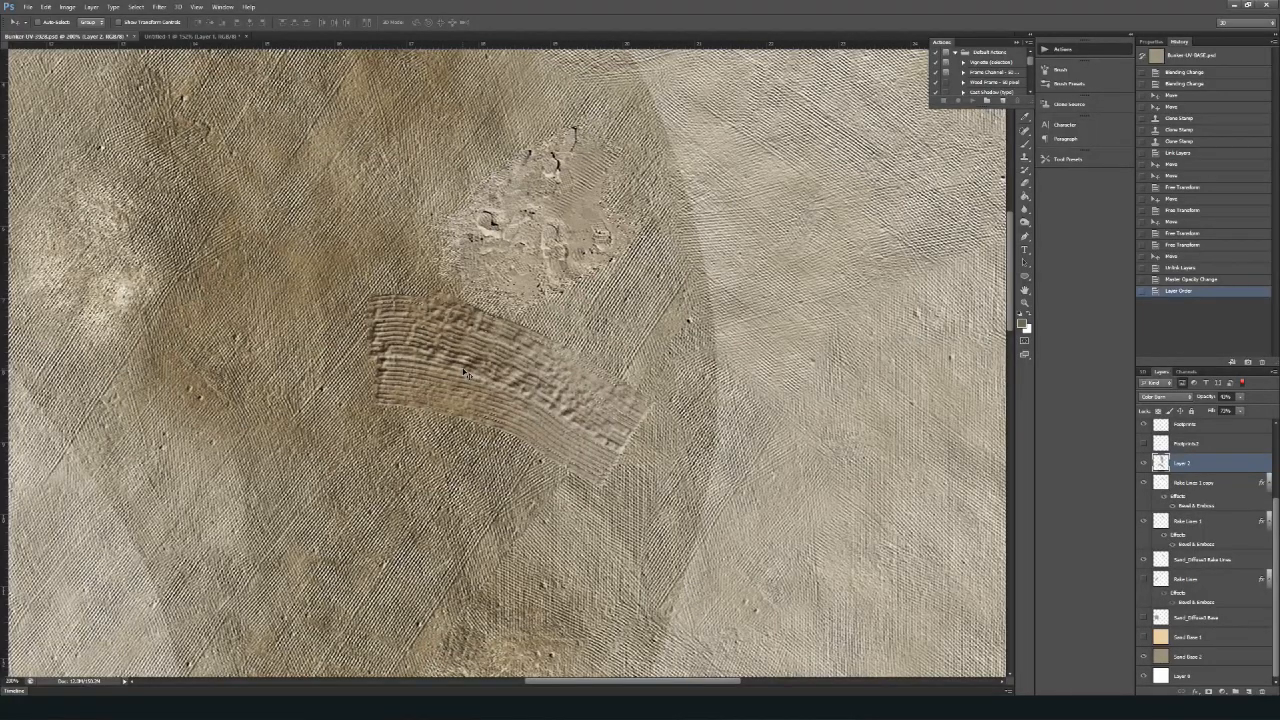
key("z")
left_click(523, 400, "alt")
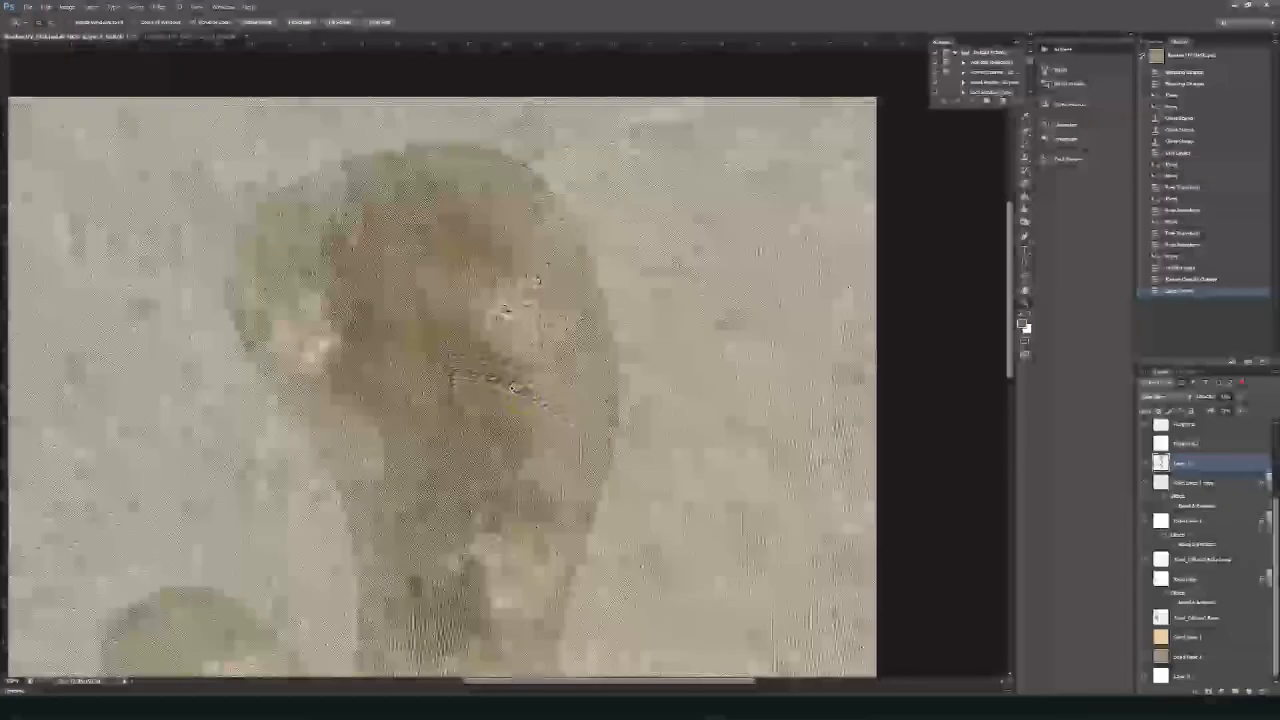
left_click(512, 388)
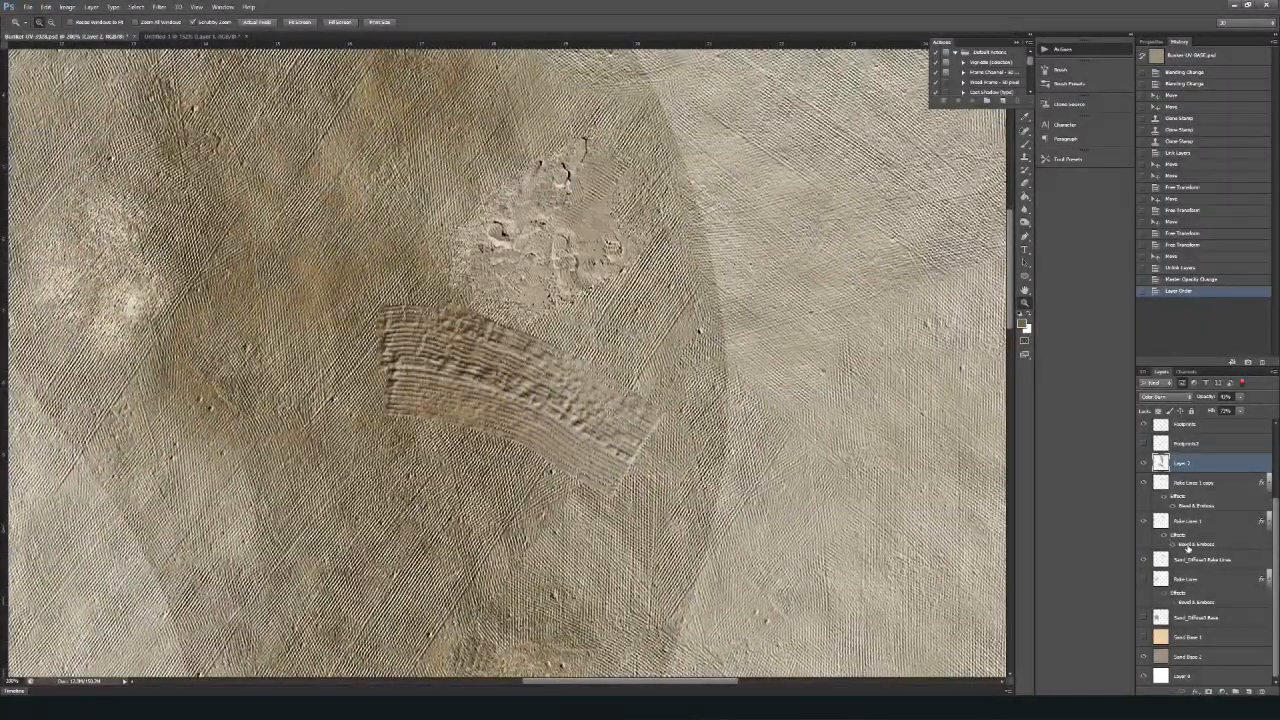
key("ctrl+z")
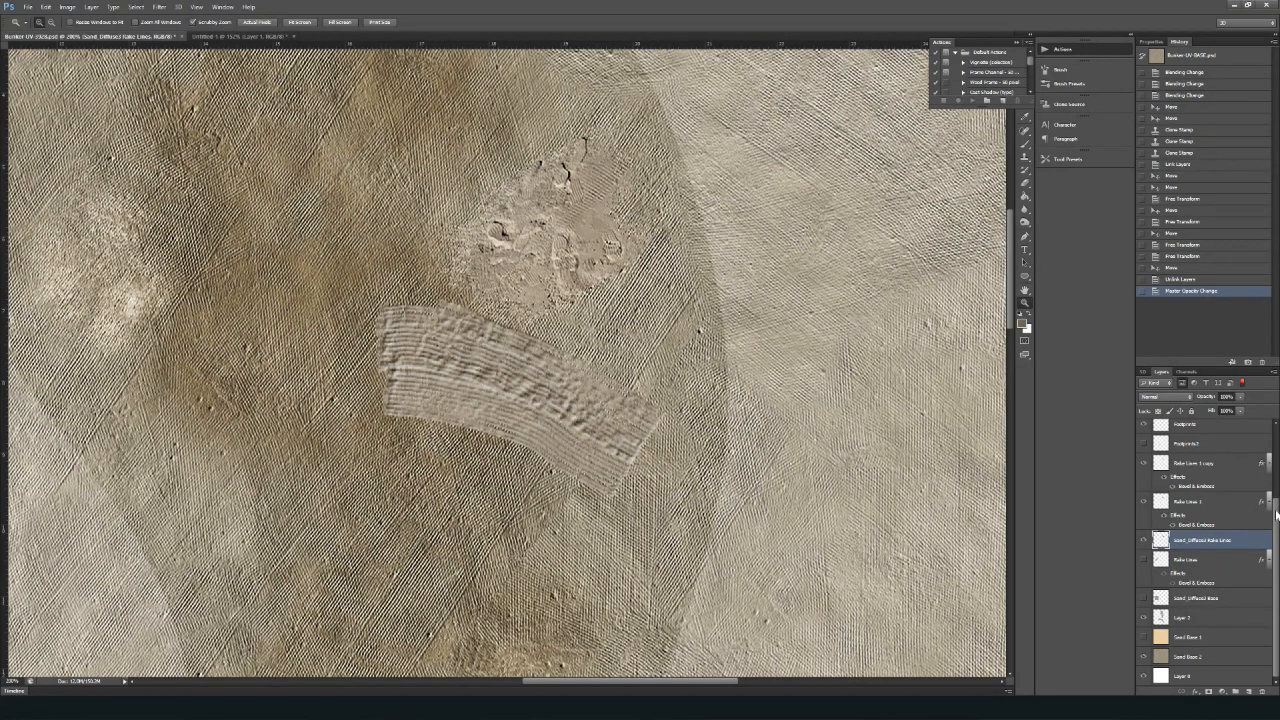
- Lower the Rake Lines 1 copy layer's fill to about 70% and raise its opacity to 100%
scroll(1183, 466, "up", 2)
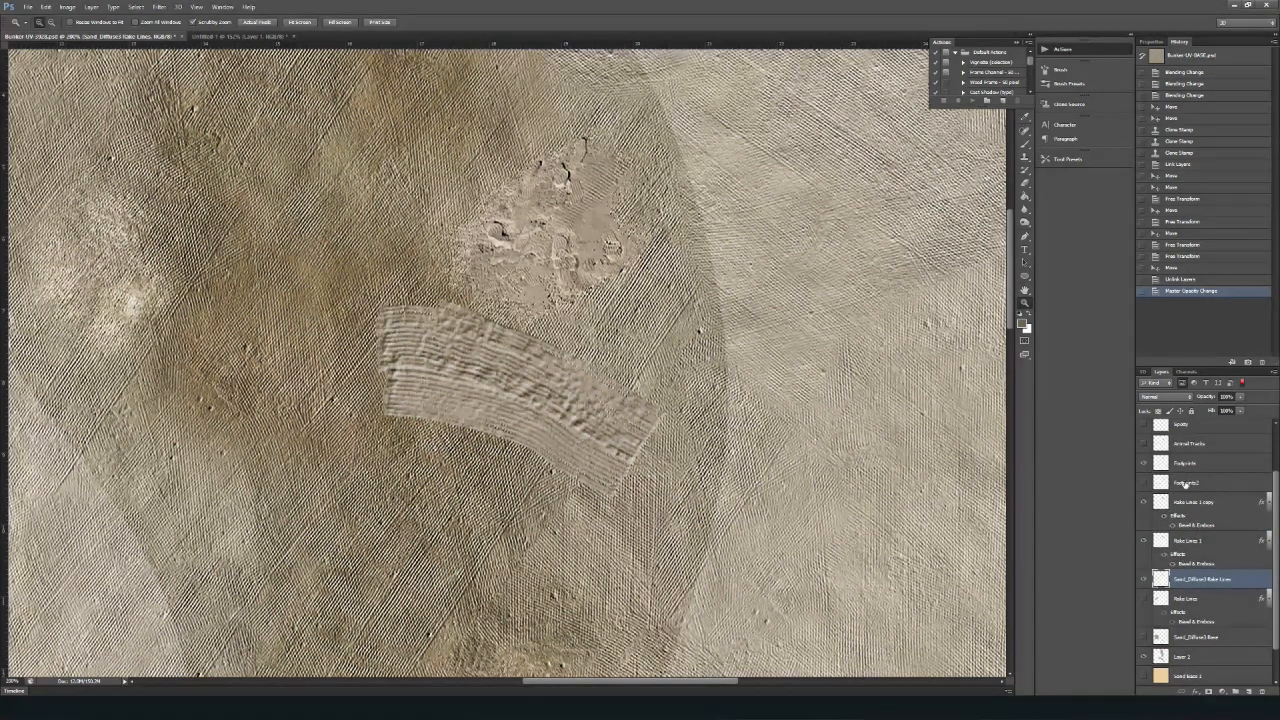
left_click(1190, 503)
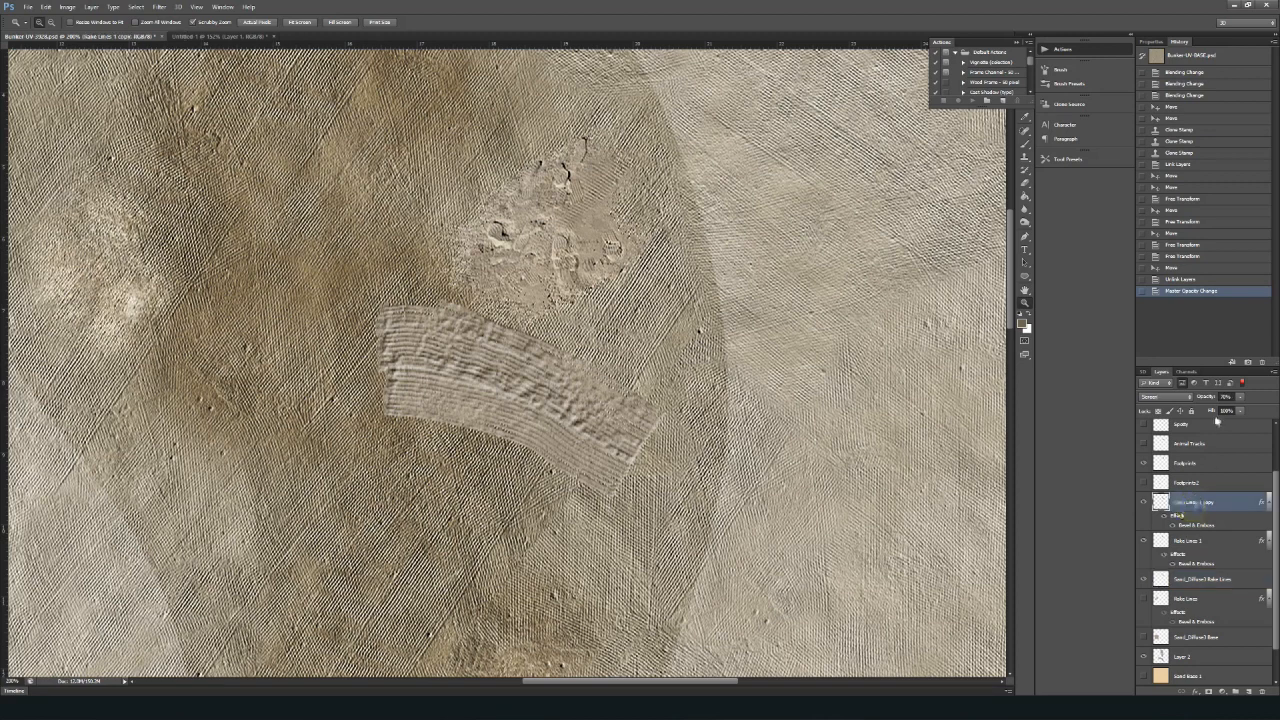
left_click_drag(1241, 411, 1226, 424)
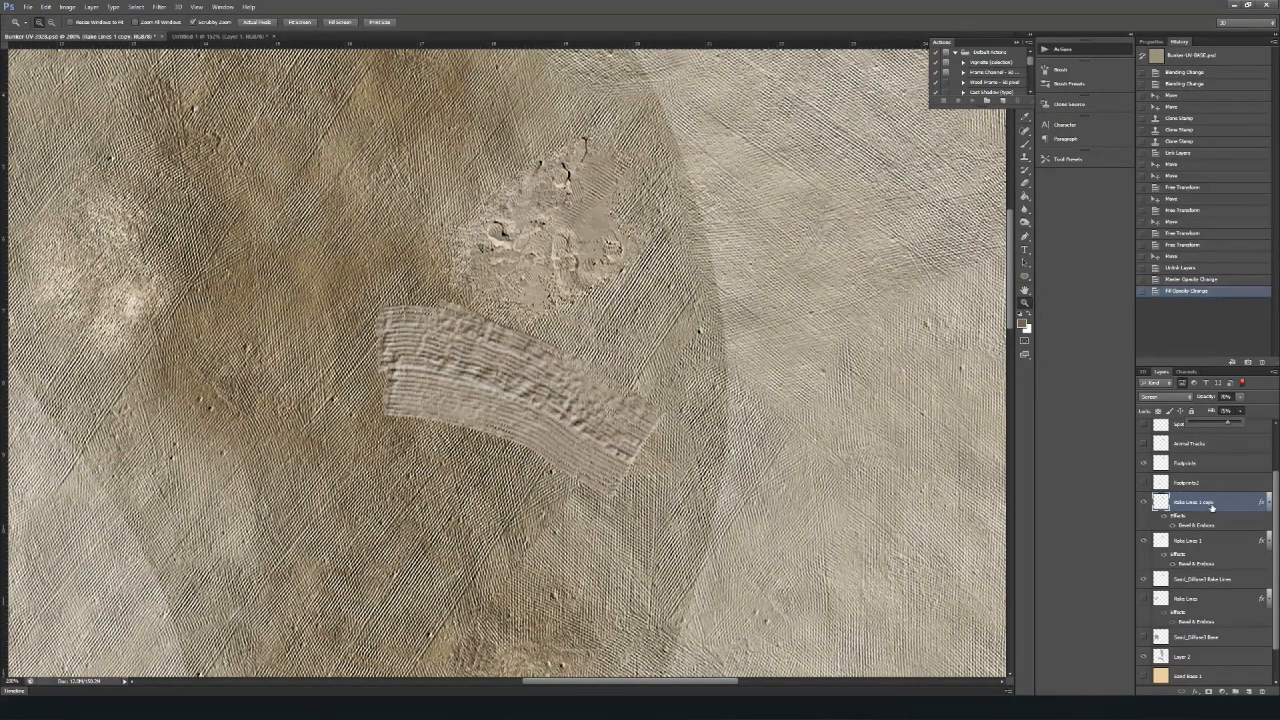
left_click(1195, 543)
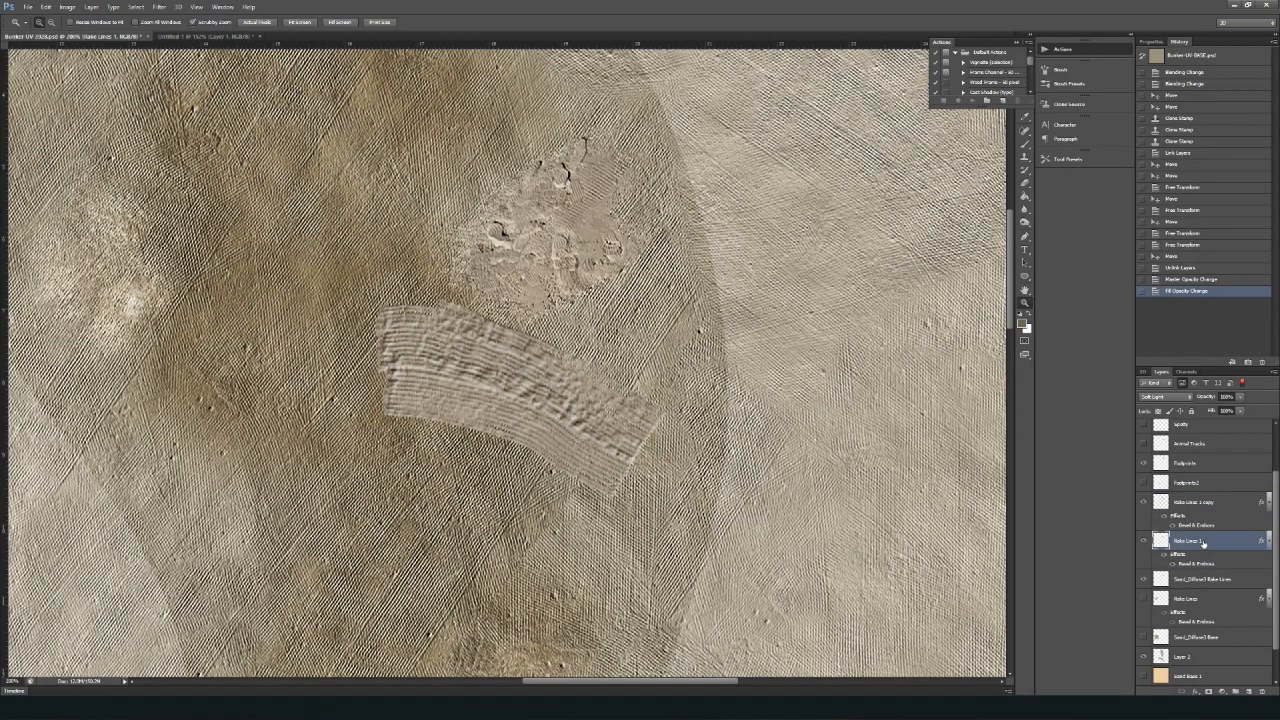
left_click(1210, 502)
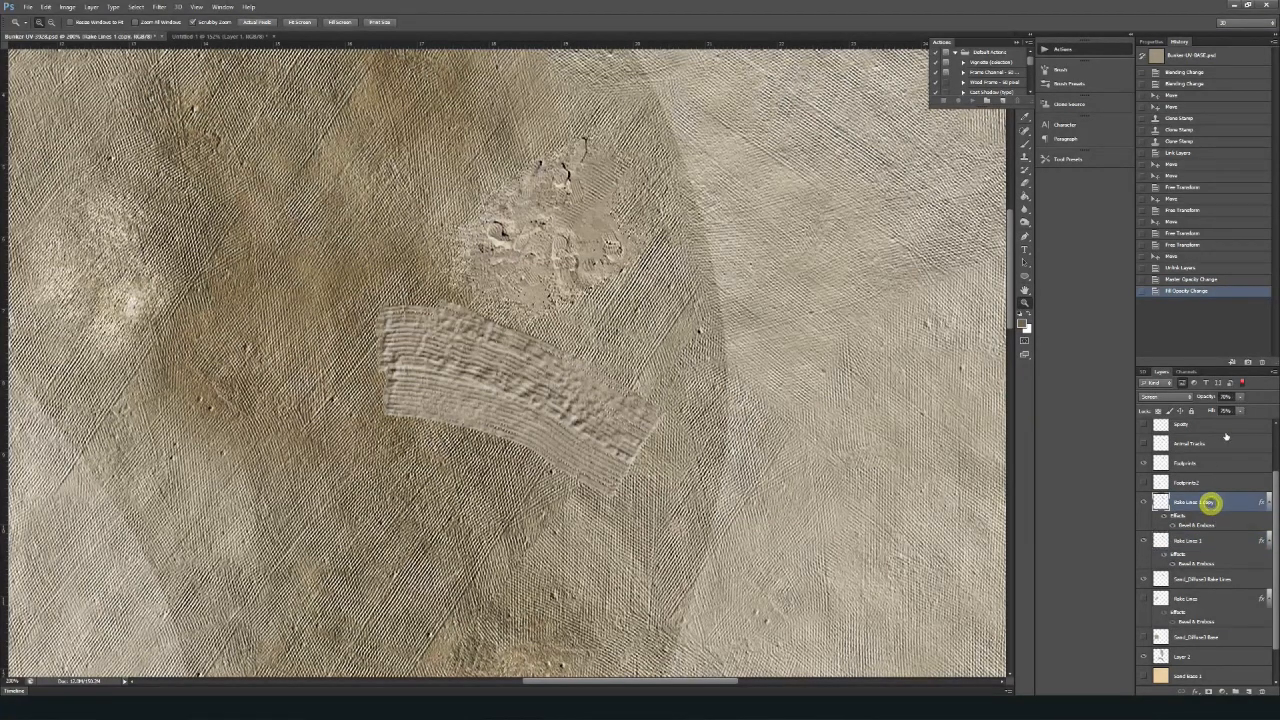
left_click_drag(1234, 394, 1257, 411)
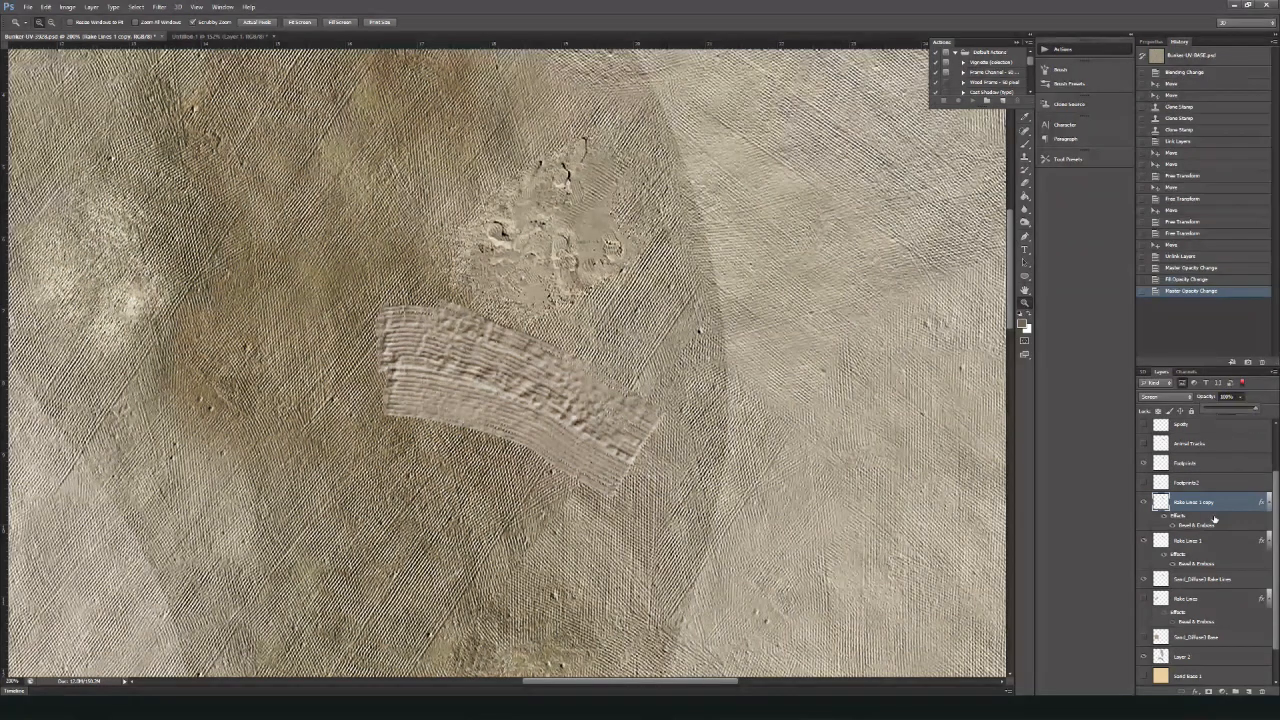
- Try successive blending modes on the Sand_Diffuse3 Rake Lines layer, starting with Darken, and settle on Luminosity
left_click(1205, 580)
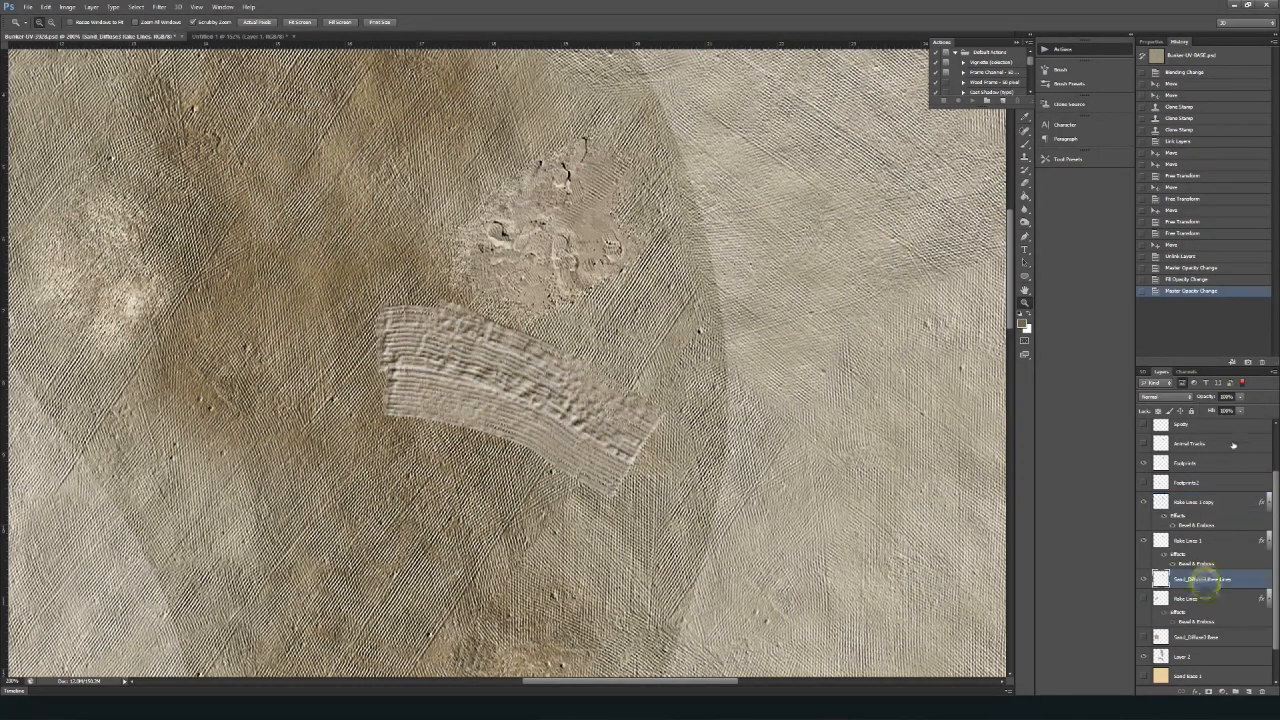
left_click(1183, 399)
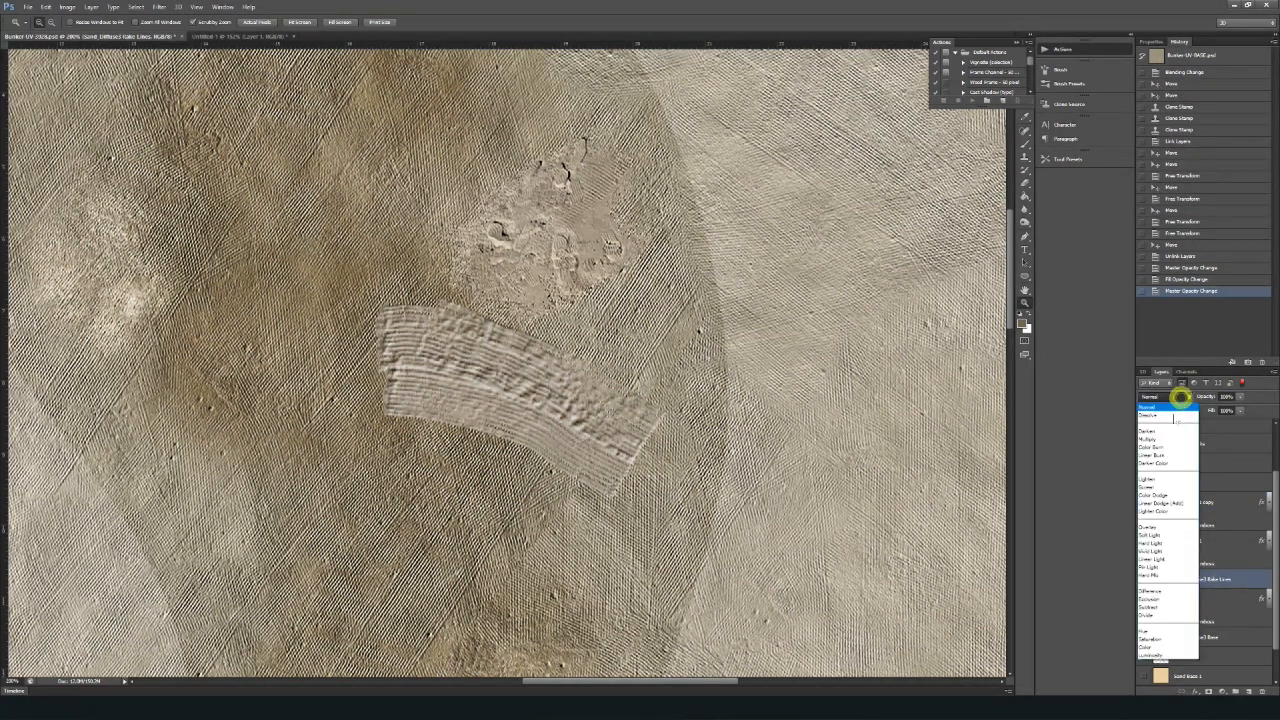
left_click(1161, 431)
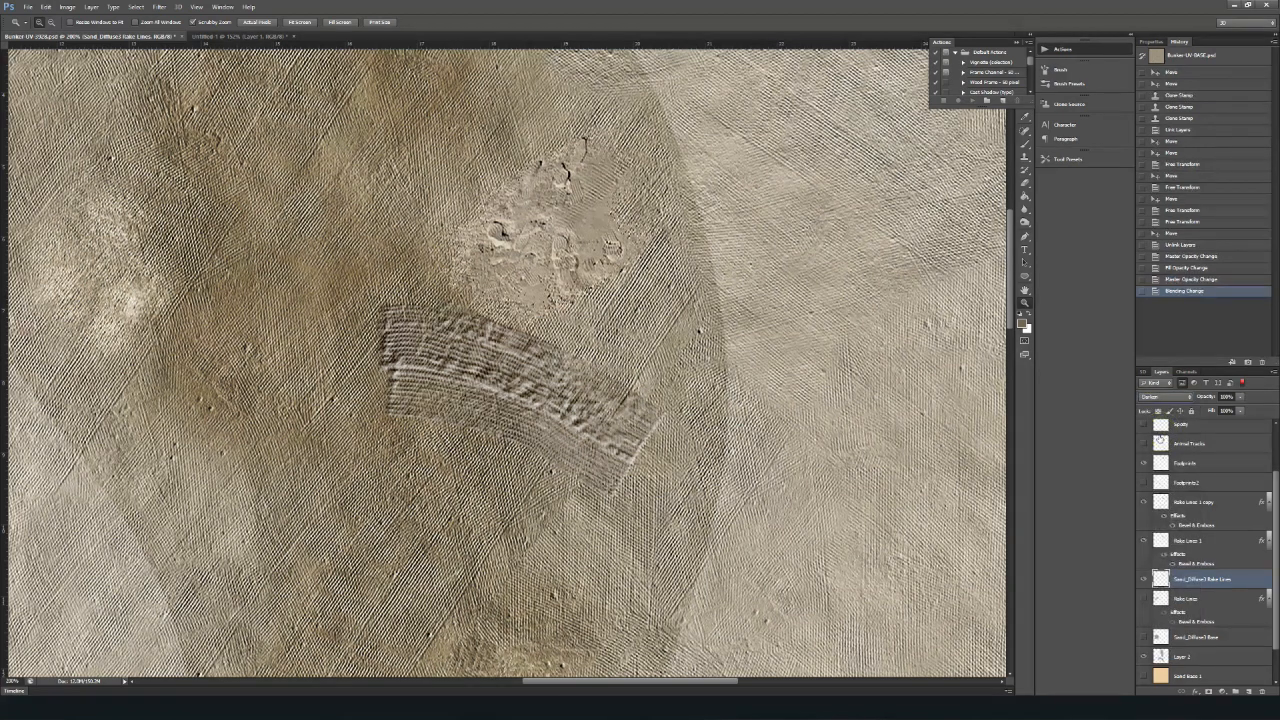
key("Down")
key("Down")
key("Down")
key("Down")
key("Down")
key("Down")
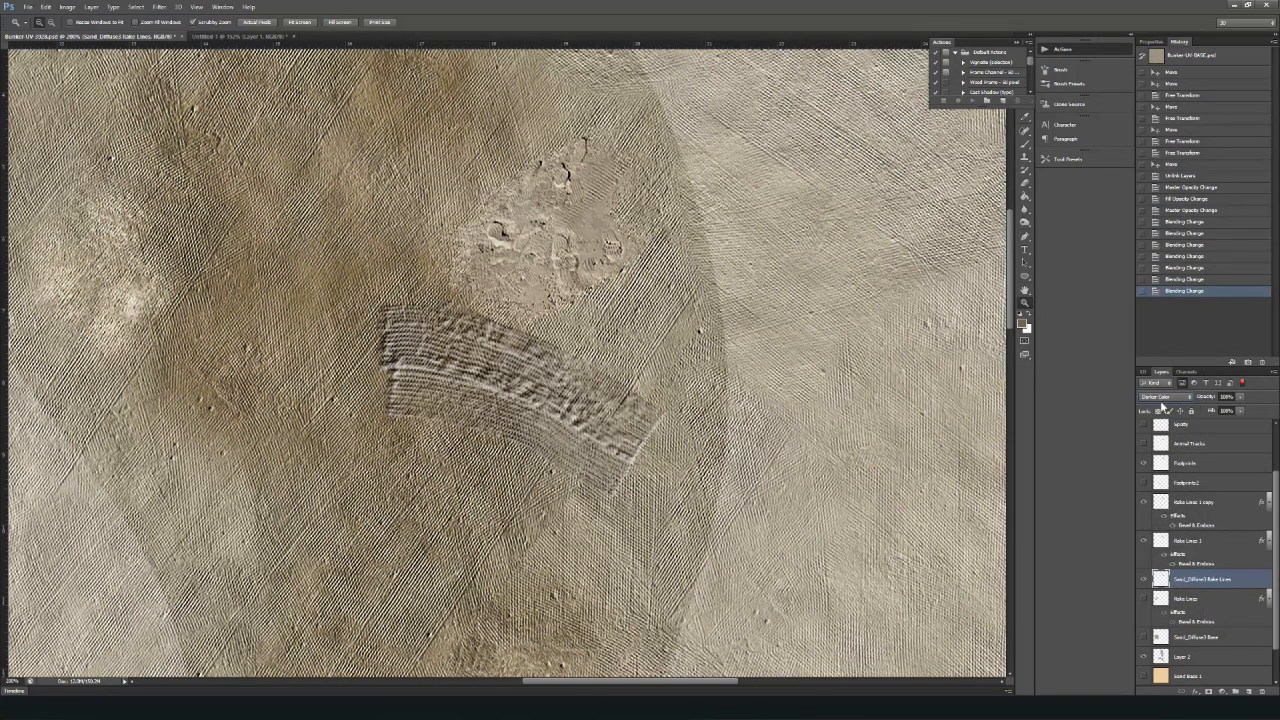
key("Down")
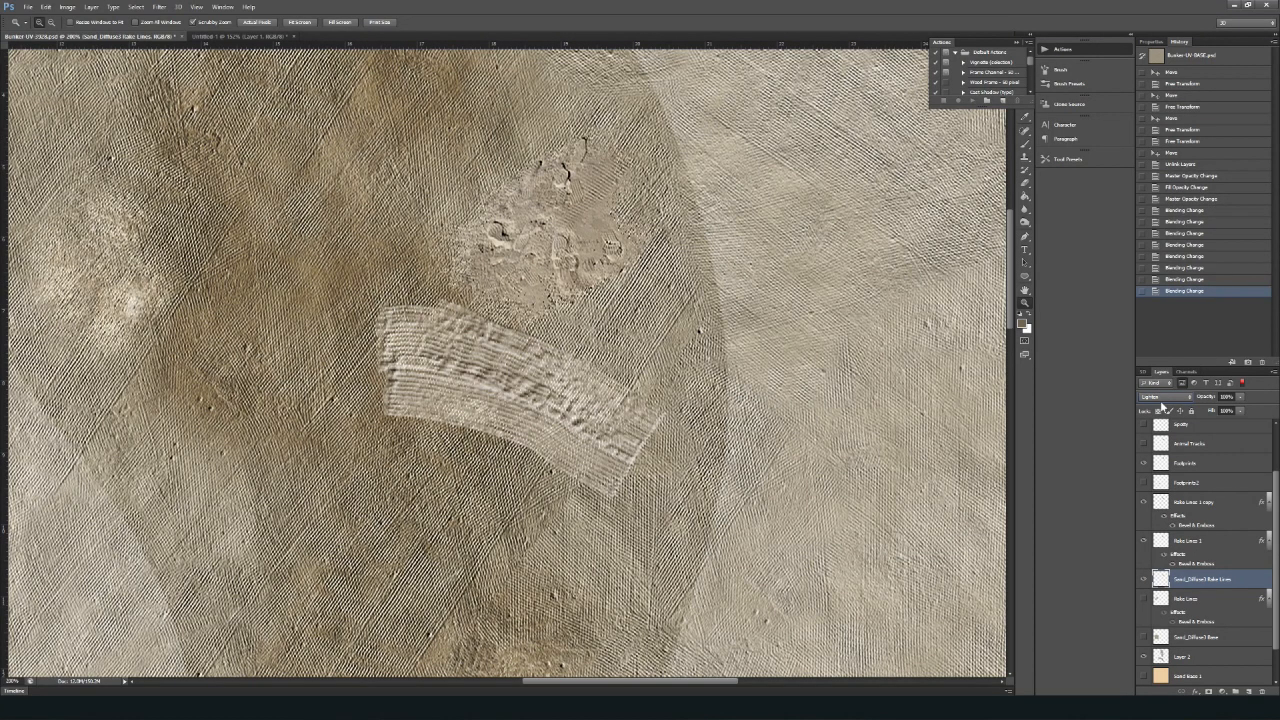
key("Down")
key("Down")
key("Down")
key("Down")
key("Down")
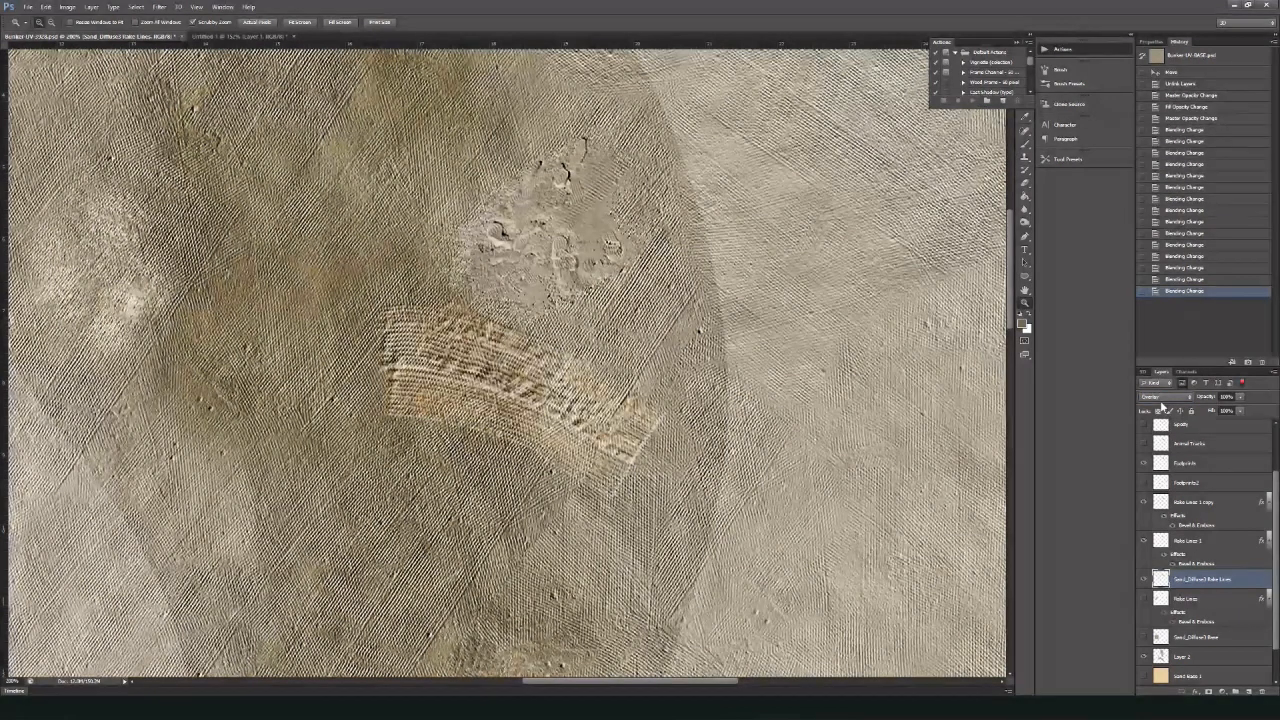
key("Down")
key("Down")
key("Down")
key("Down")
key("Down")
key("Down")
key("Down")
key("Down")
key("Down")
key("Down")
key("Down")
key("Down")
key("Down")
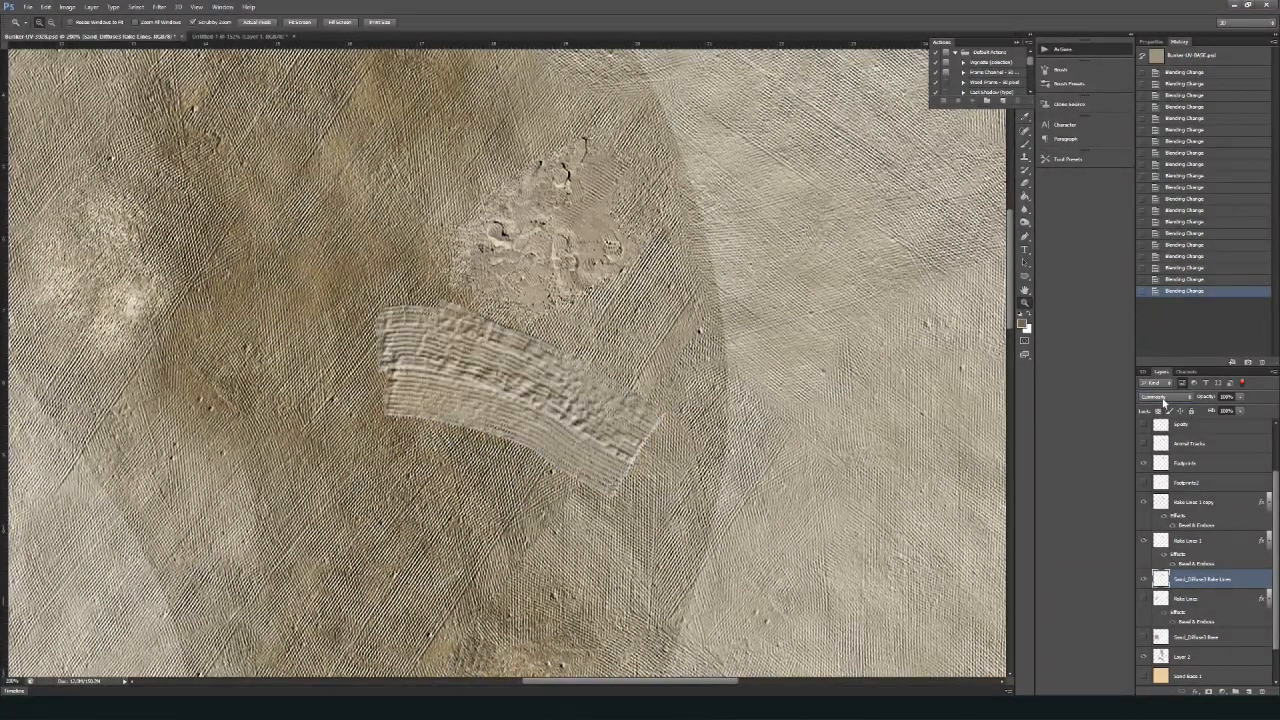
- Set the Sand_Diffuse3 Rake Lines layer's opacity to about 94%, reduce its fill slightly, and check the blended patch
left_click(1241, 411)
mouse_move(1245, 425)
left_mouse_down()
mouse_move(1230, 425)
mouse_move(1231, 410)
mouse_move(1247, 424)
left_mouse_up()
left_click(1240, 398)
left_click(1251, 408)
left_click(1241, 411)
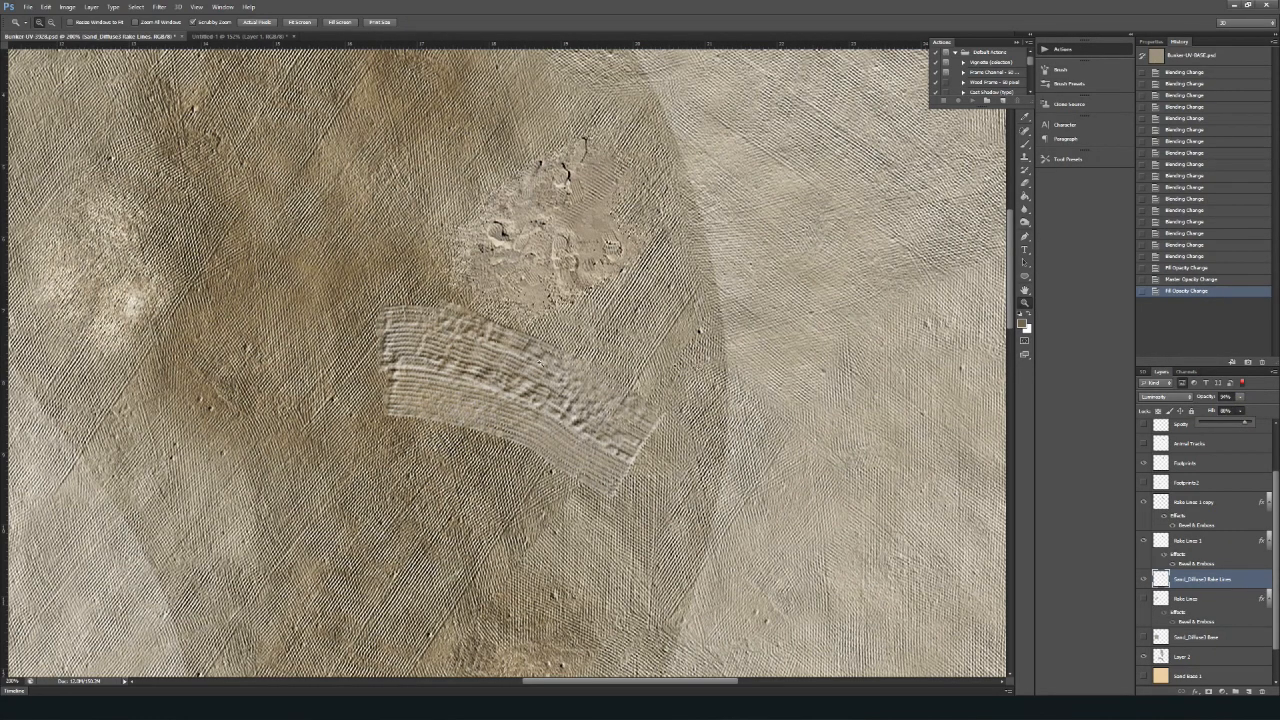
left_click(562, 358)
left_click(538, 355, "alt")
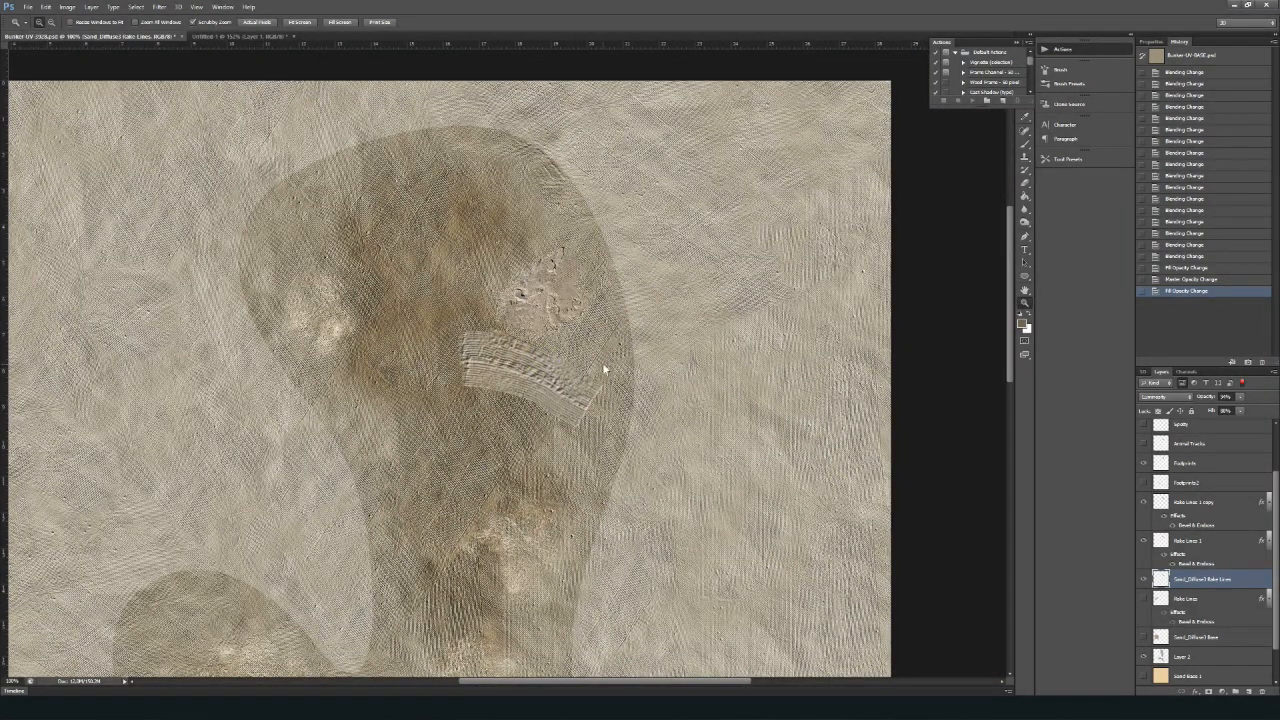
- Hide the Layer 1 bunker outline before exporting the texture
key("ctrl+shift+s")
left_click(955, 527)
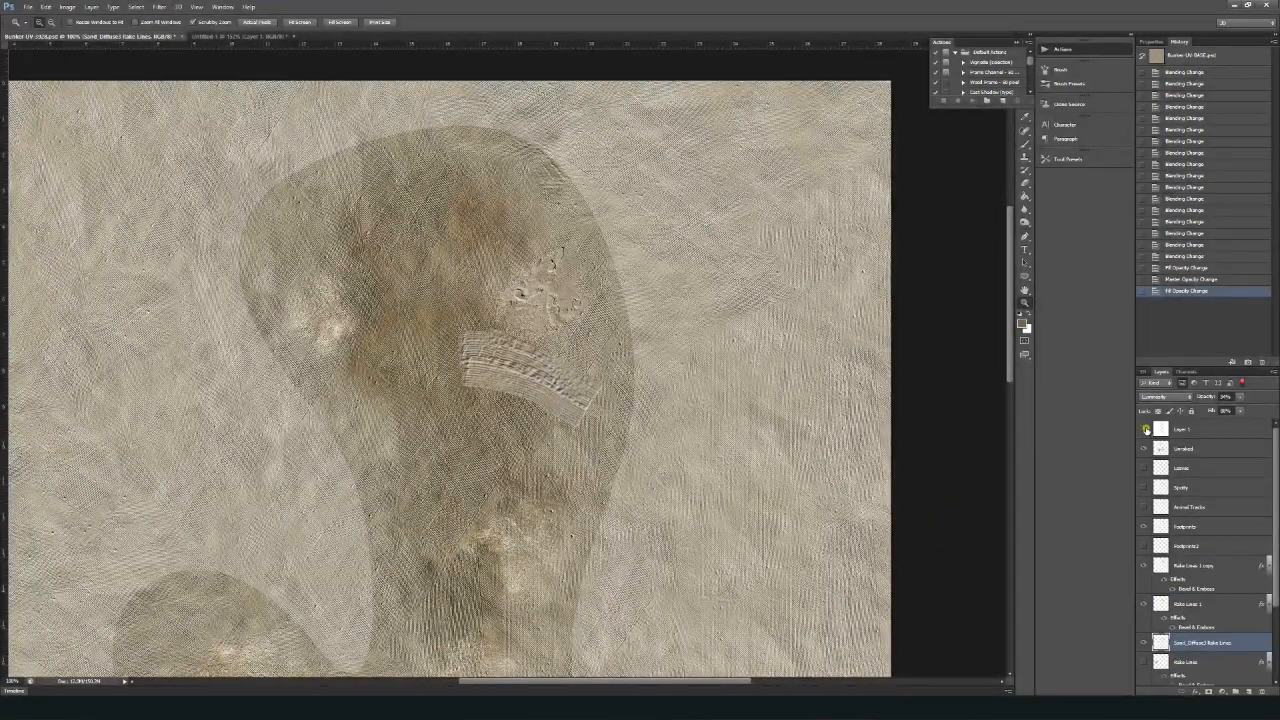
left_click(1146, 429)
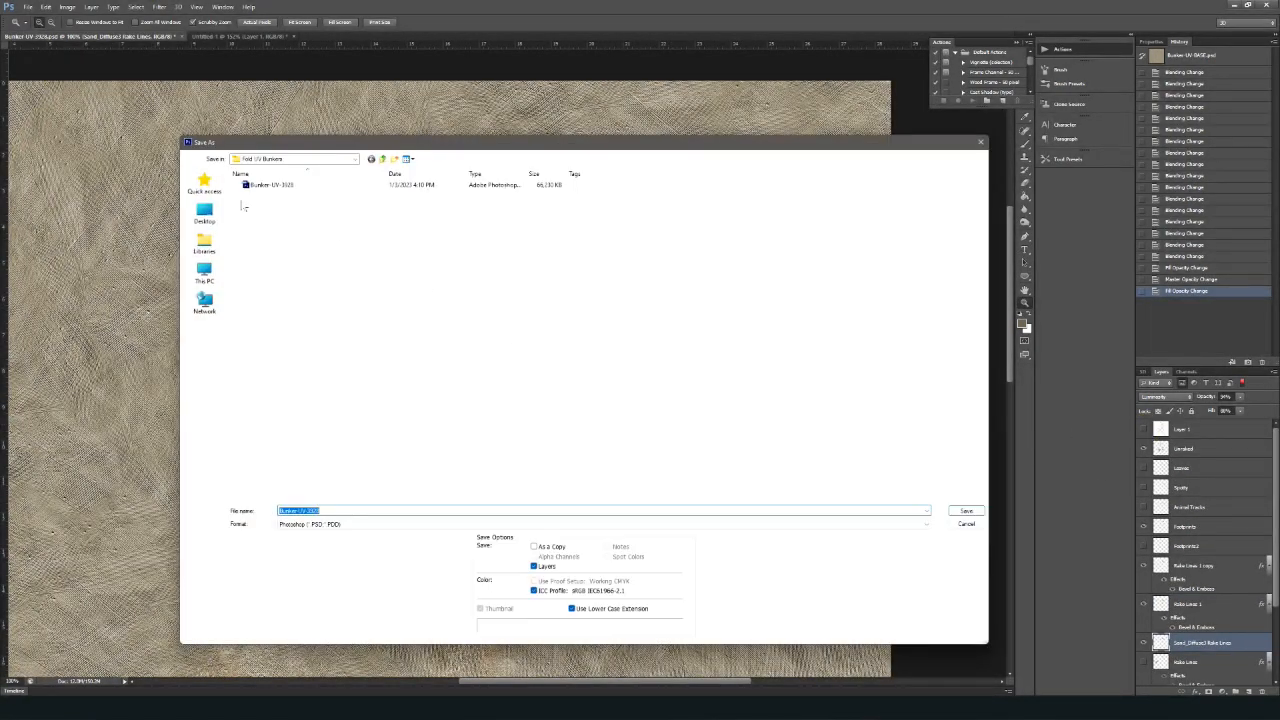
- Save the texture as a PNG in the Fold UV Bunkers folder, replacing the existing 3928 bunker UV image
left_click(375, 524)
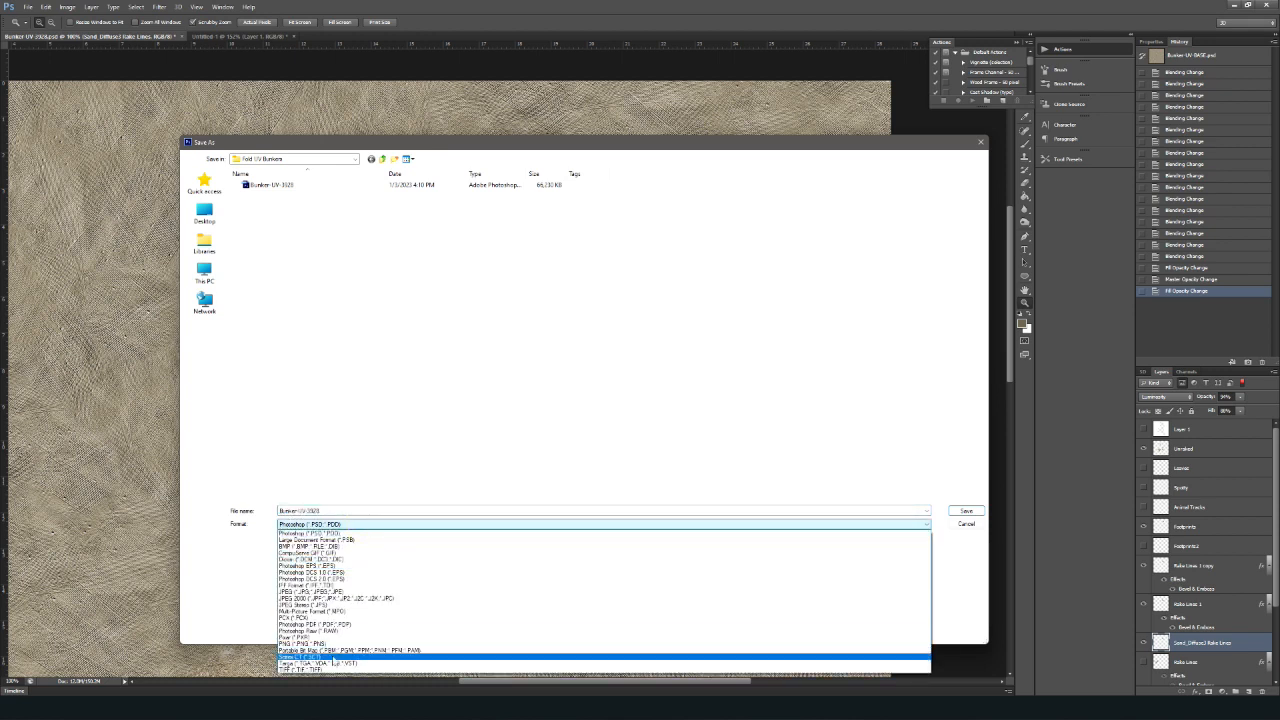
left_click(314, 643)
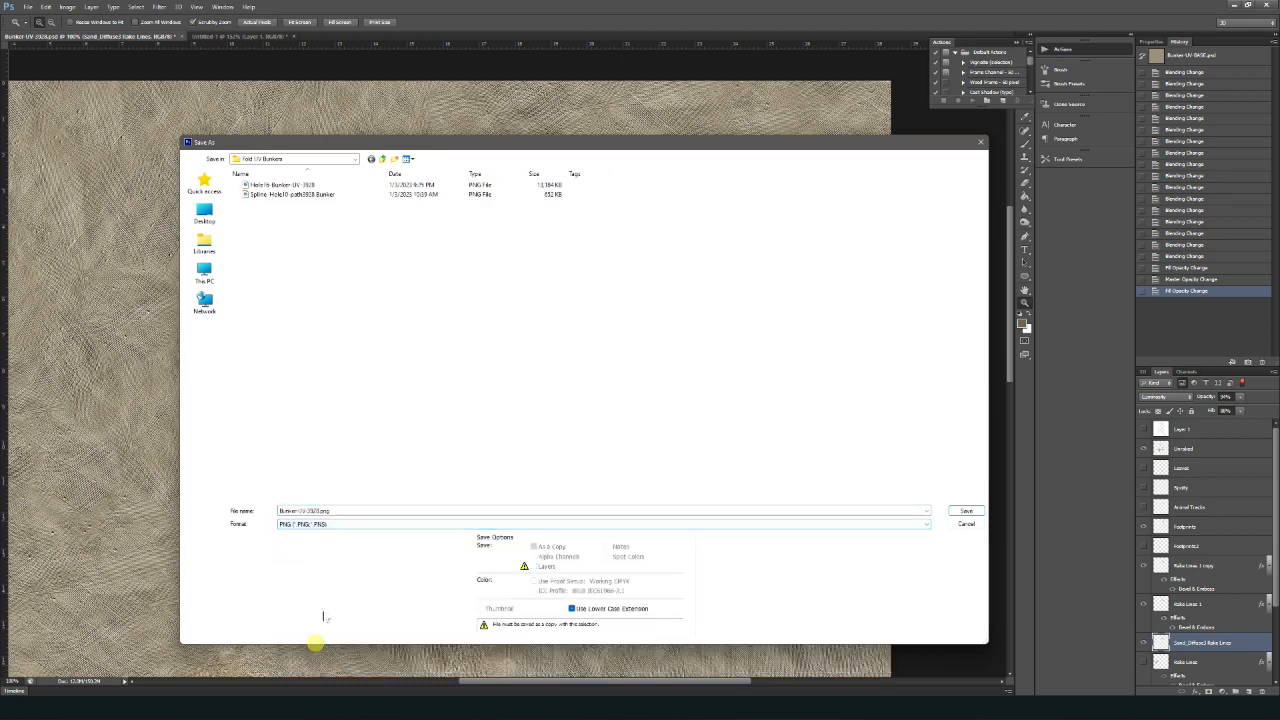
left_click(283, 186)
left_click(966, 511)
left_click(629, 258)
left_click(1138, 262)
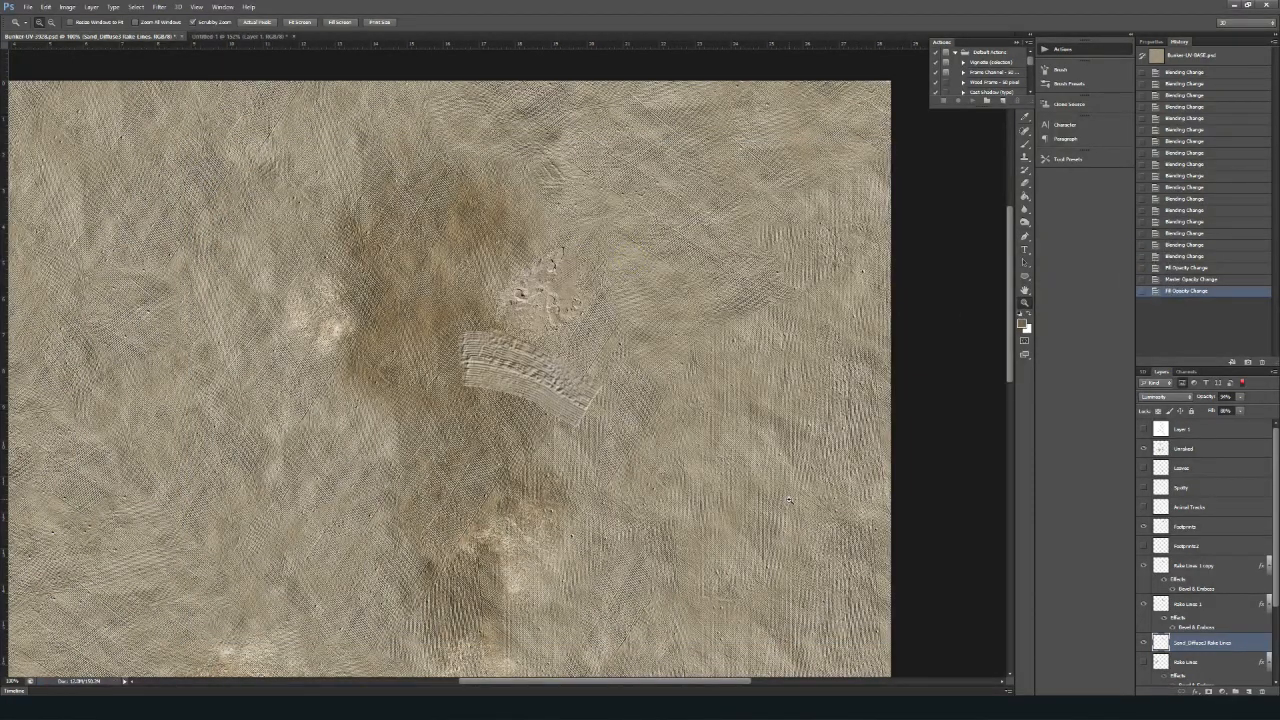
- Switch to Unity, enlarge the scene view, and inspect the updated footprints and rake lines around the bunker
key("alt+Tab")
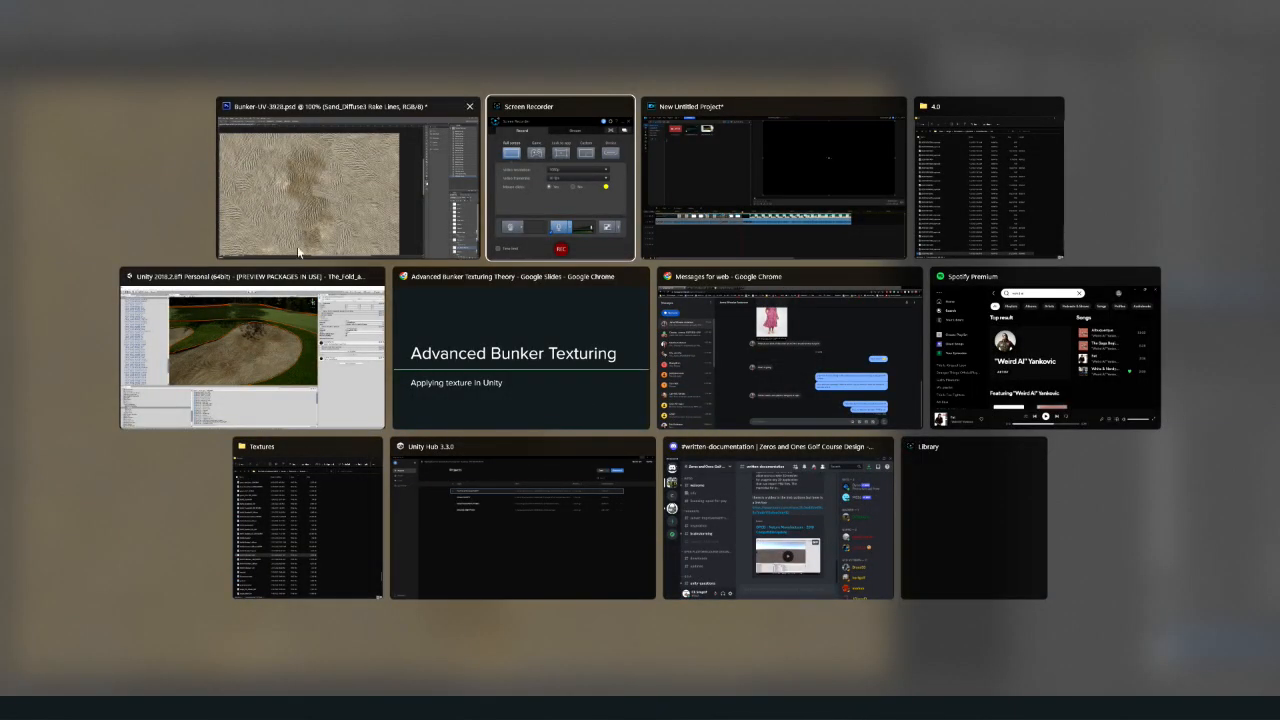
left_click(293, 322)
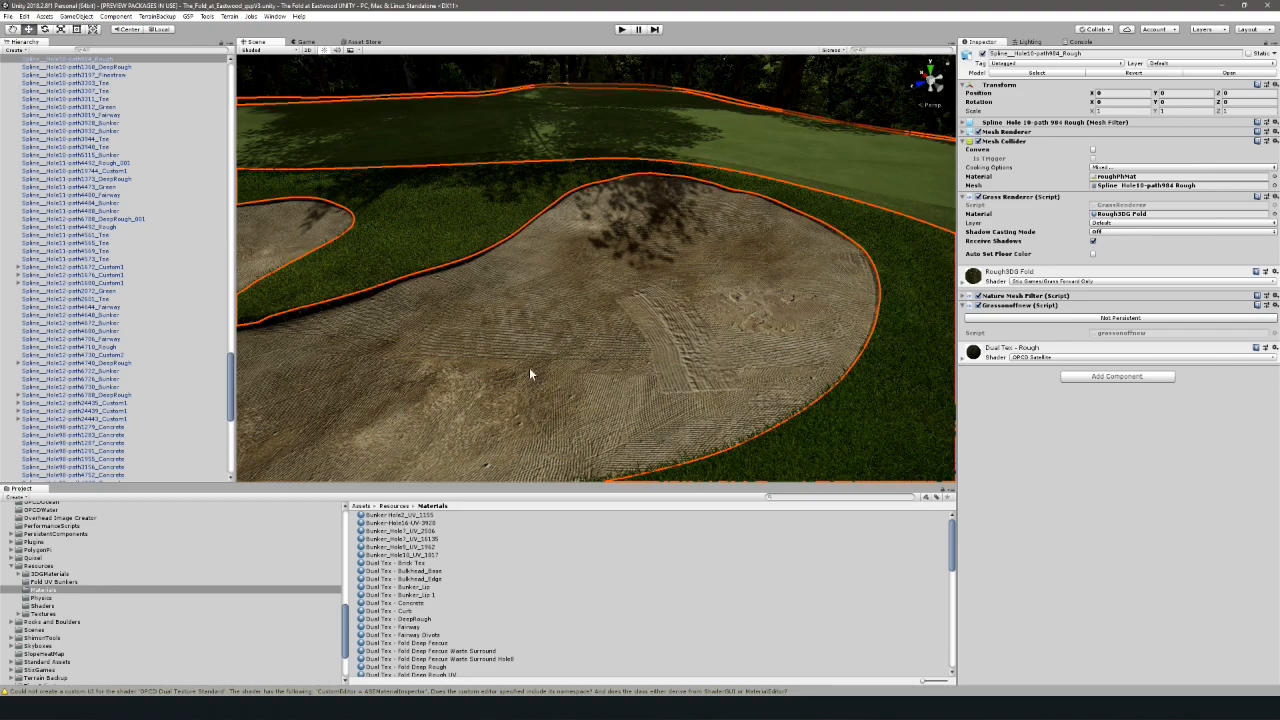
left_click_drag(552, 484, 560, 537)
left_click_drag(504, 445, 884, 442)
left_click_drag(555, 365, 634, 350)
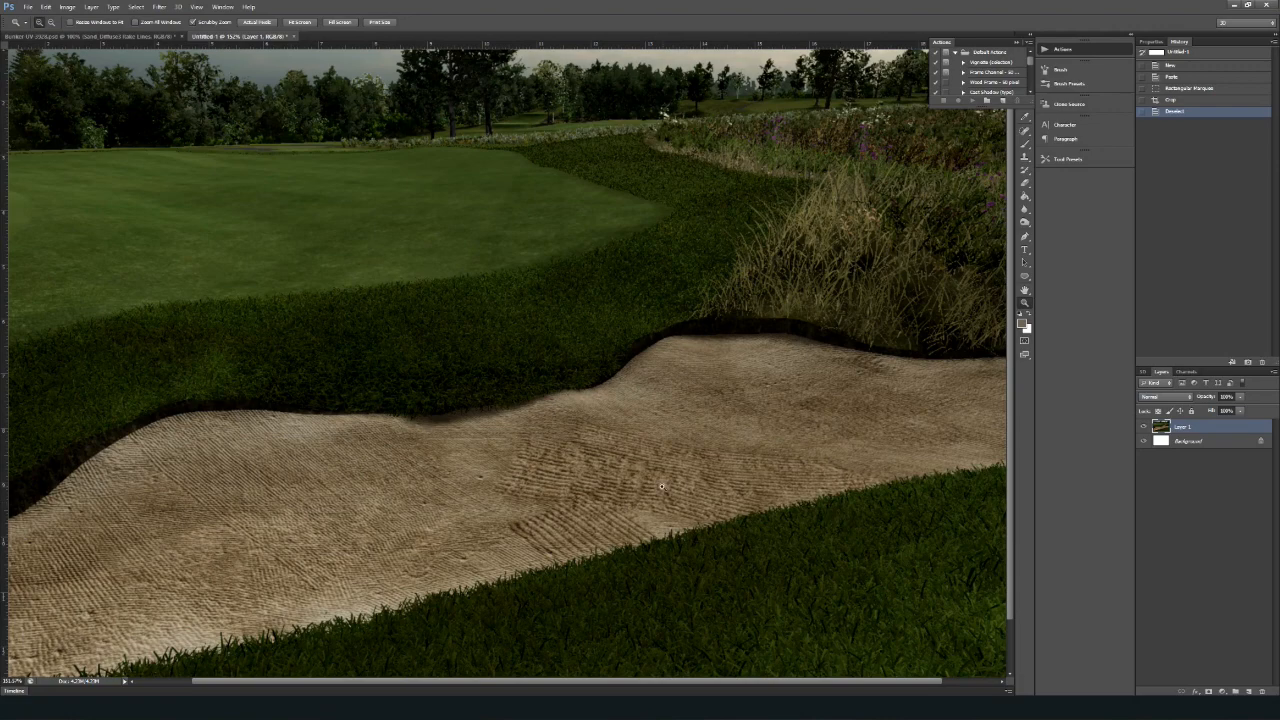
- Switch to Photoshop and examine the rake marks in the reference bunker screenshot, both close up and as a whole
left_click(534, 423, "alt")
left_click(534, 423, "alt")
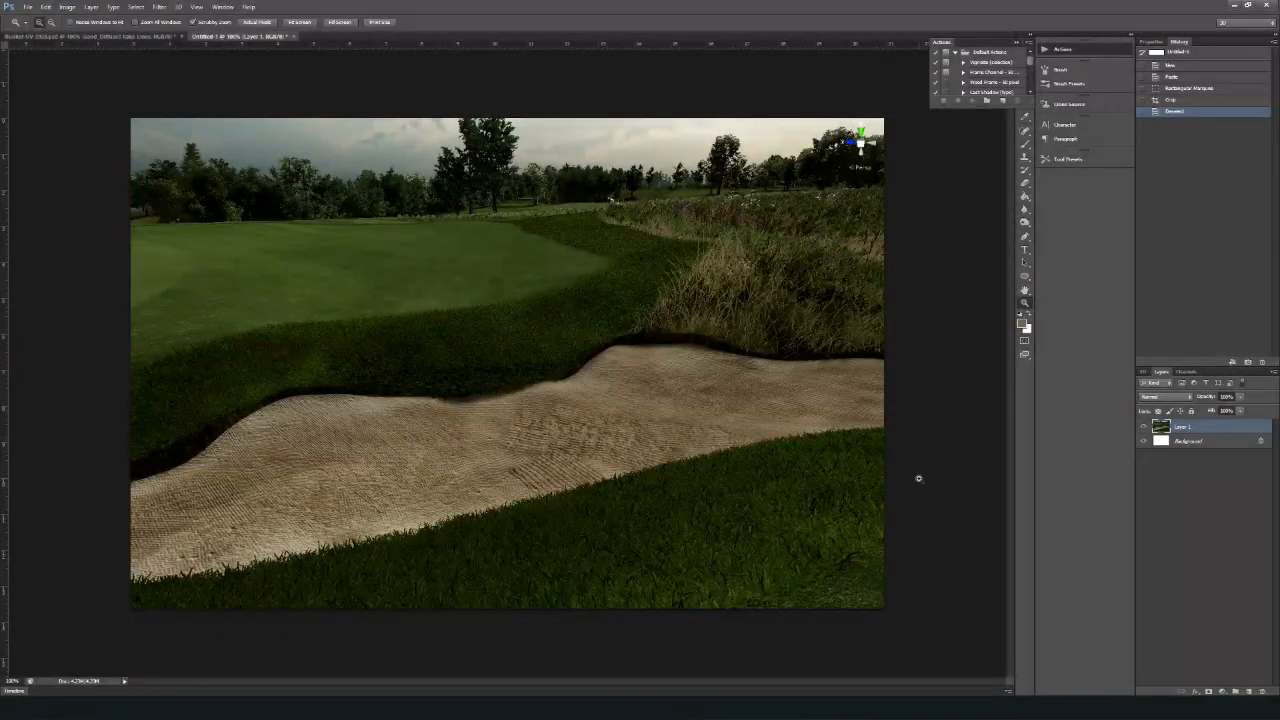
left_click(648, 478)
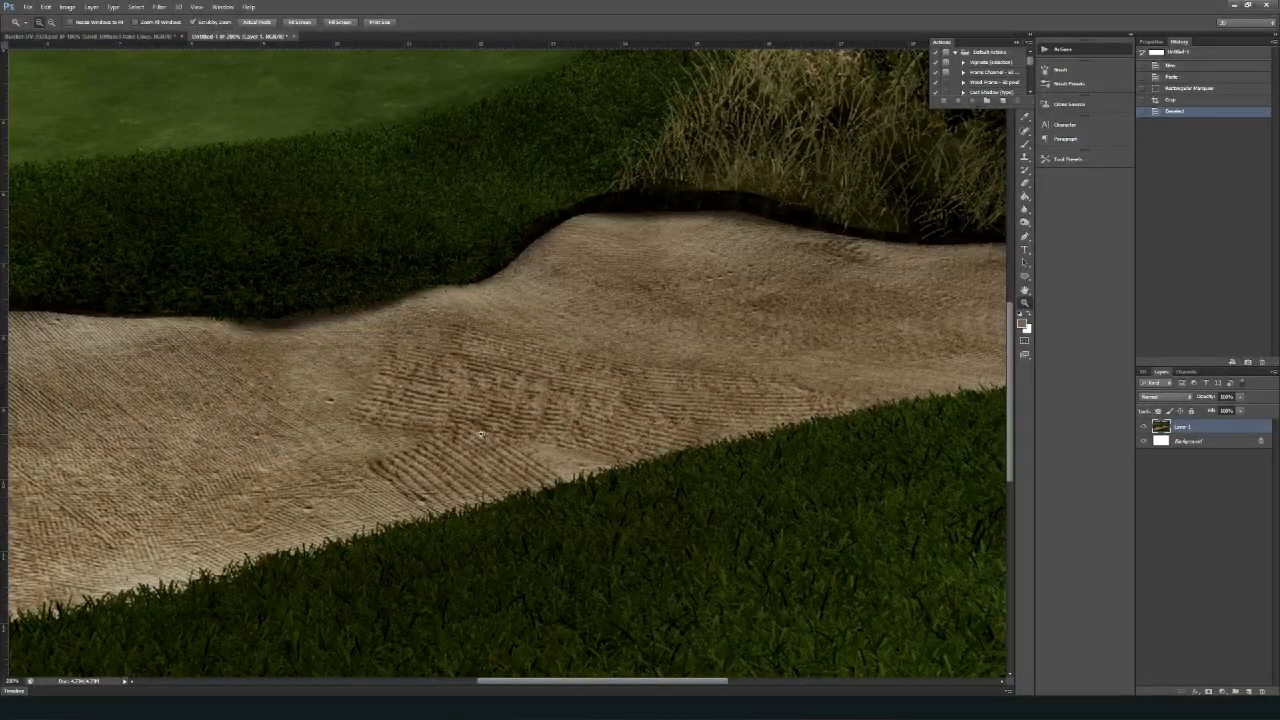
left_click(480, 425, "alt")
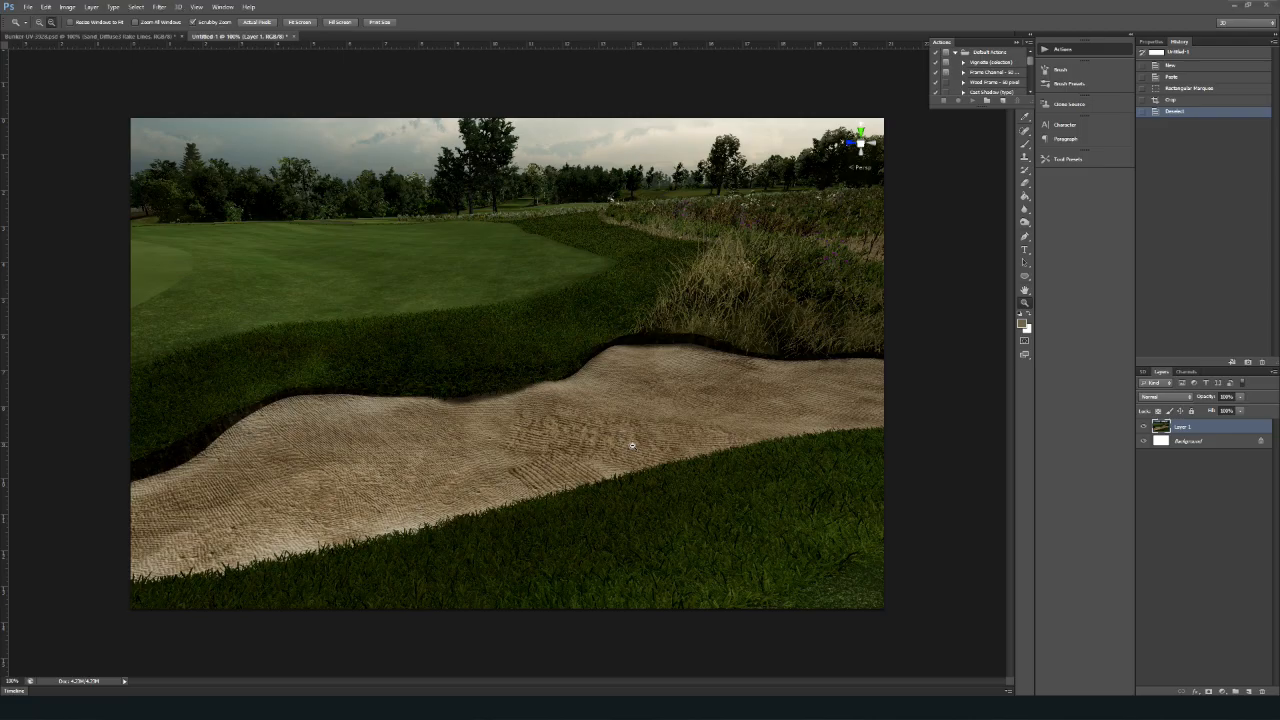
- Switch back to Unity, inspect the bunker's rake-line patch from several angles, and select the bunker mesh
key("alt+Tab")
left_click(484, 194)
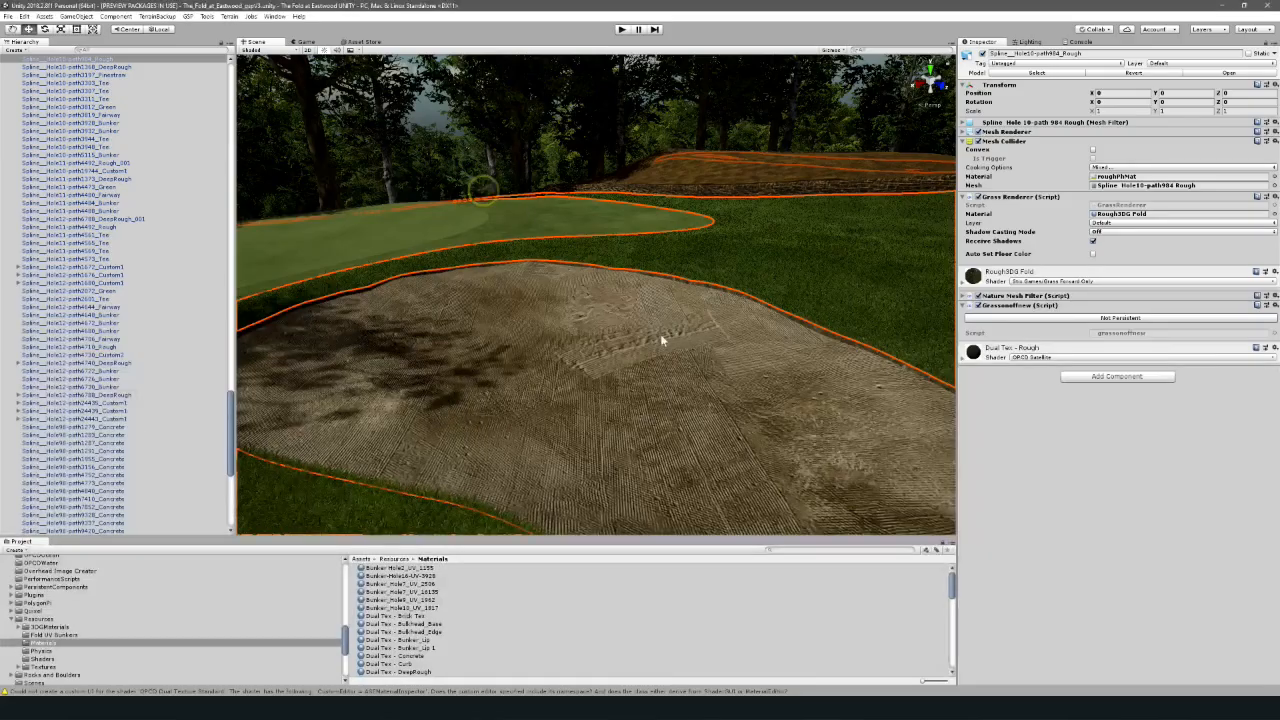
left_click_drag(688, 358, 604, 358)
left_click_drag(774, 350, 605, 353)
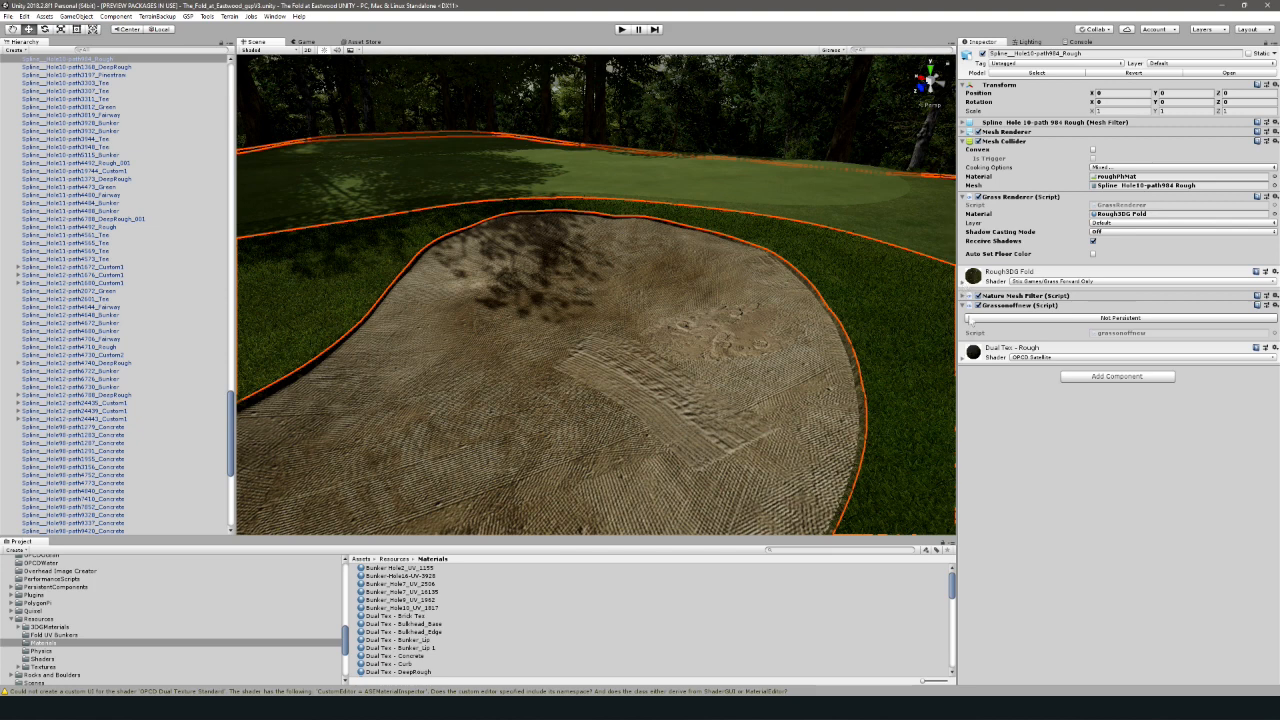
left_click(730, 336)
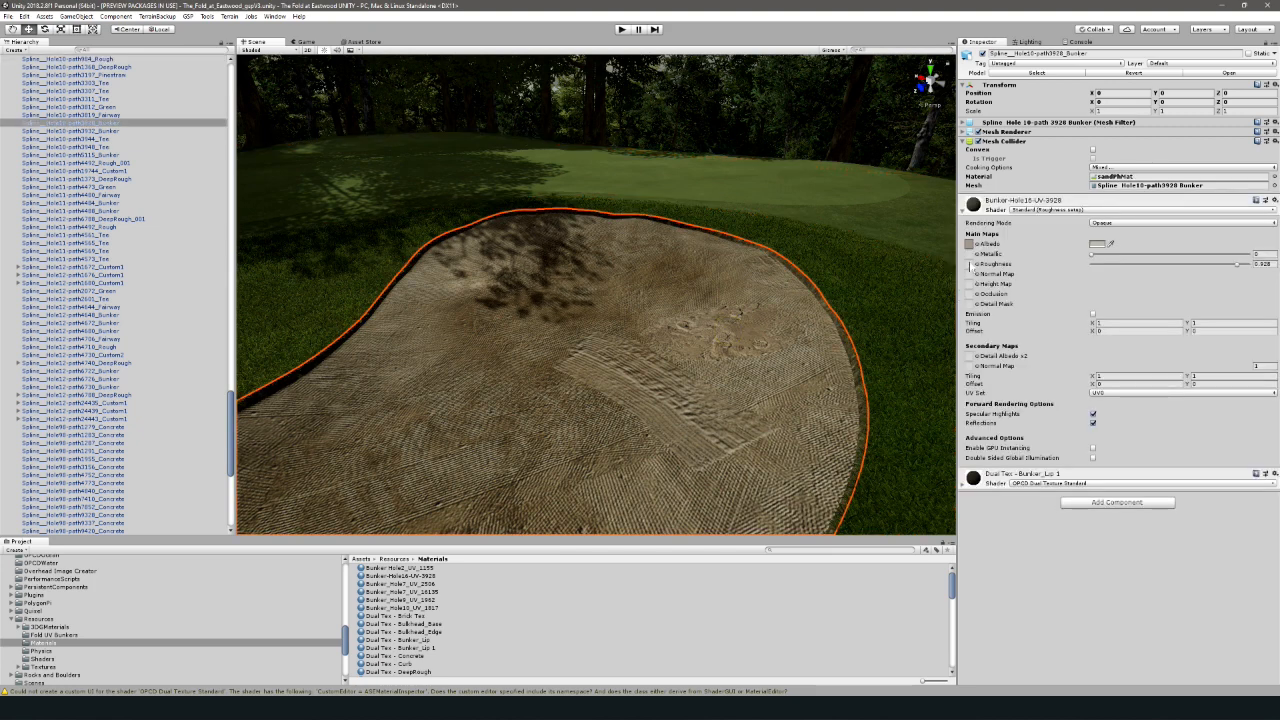